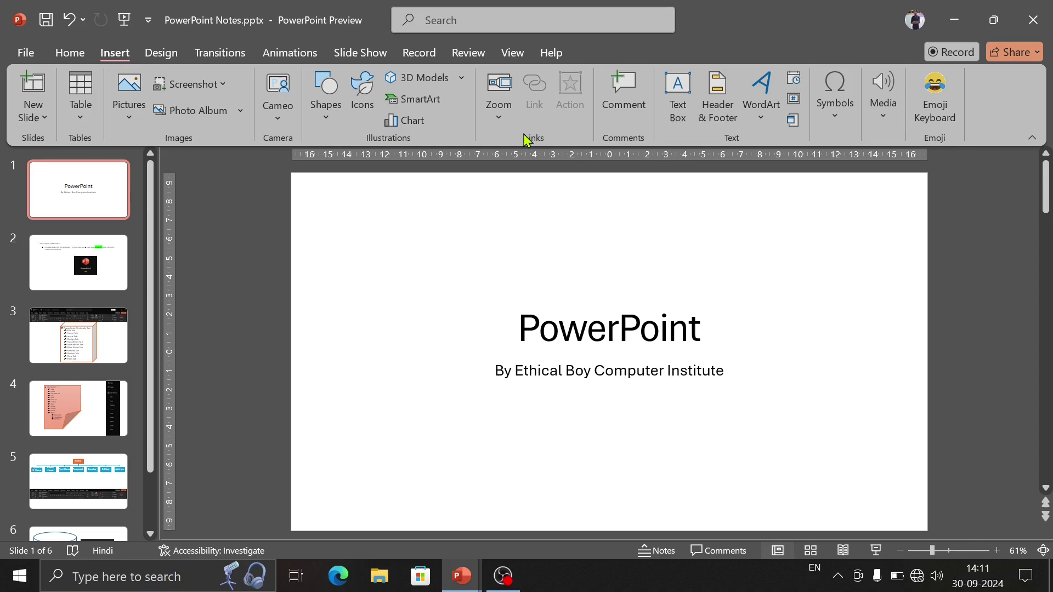
Check the Zoom options without inserting, then place the insertion point above the title slide.
left_click(499, 121)
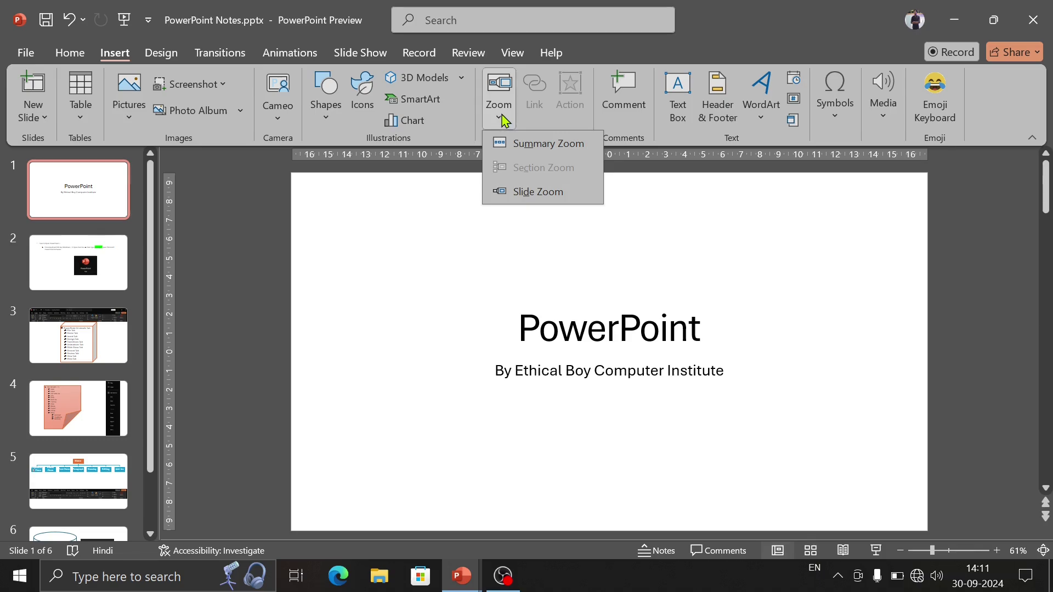
left_click(503, 116)
left_click(502, 116)
left_click(665, 237)
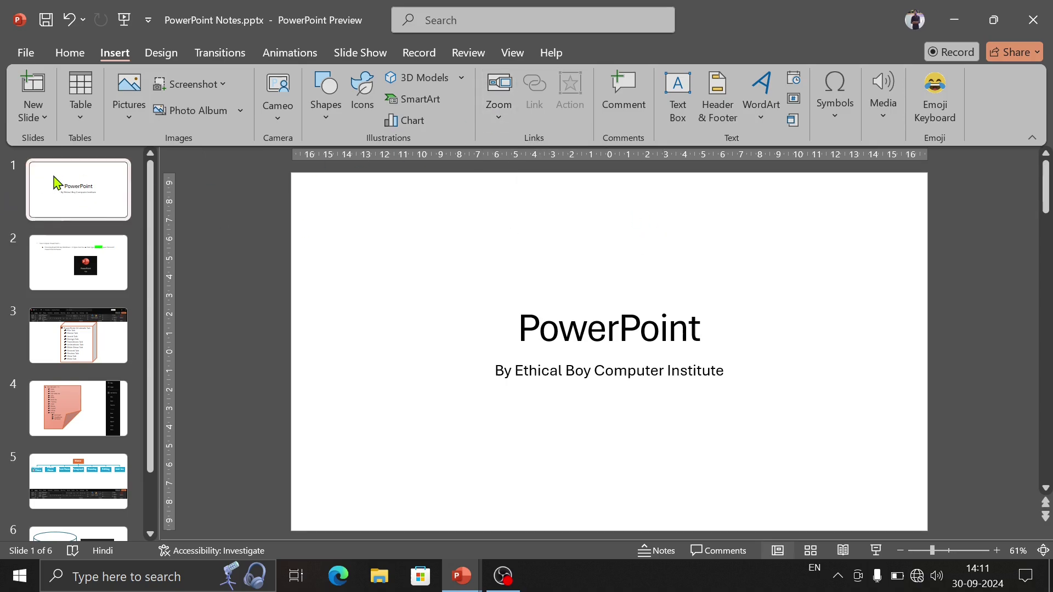
left_click(44, 162)
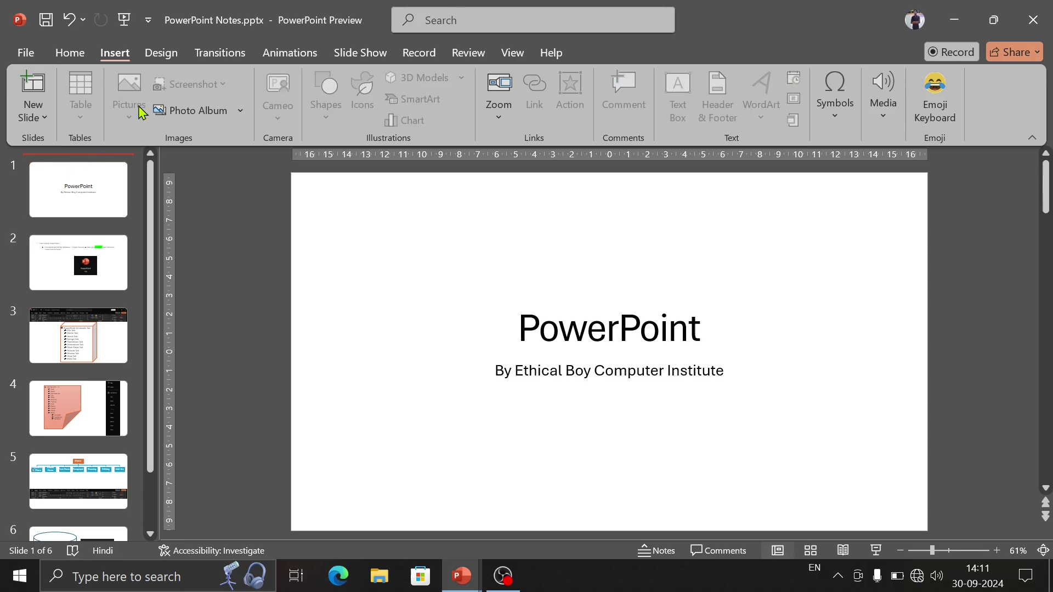
Add a Blank layout slide before the title slide and bring up the Insert Zoom type list.
left_click(70, 53)
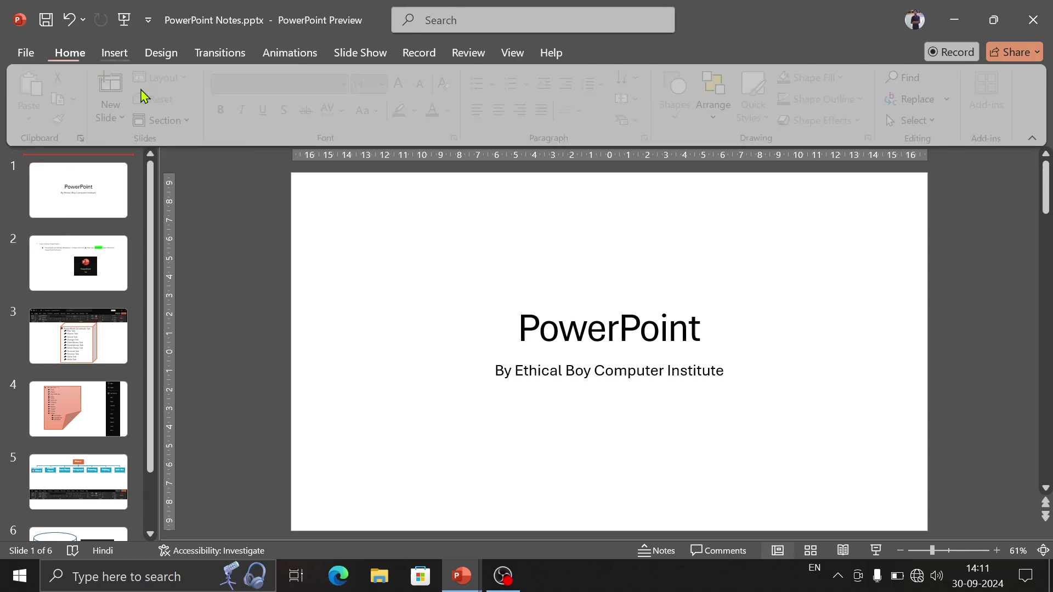
left_click(112, 117)
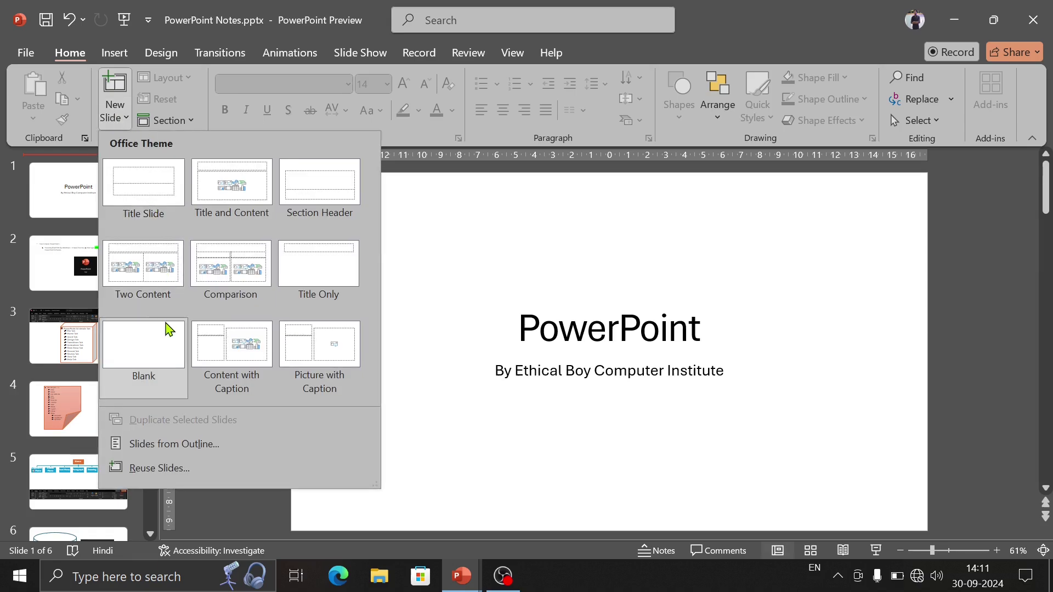
left_click(168, 328)
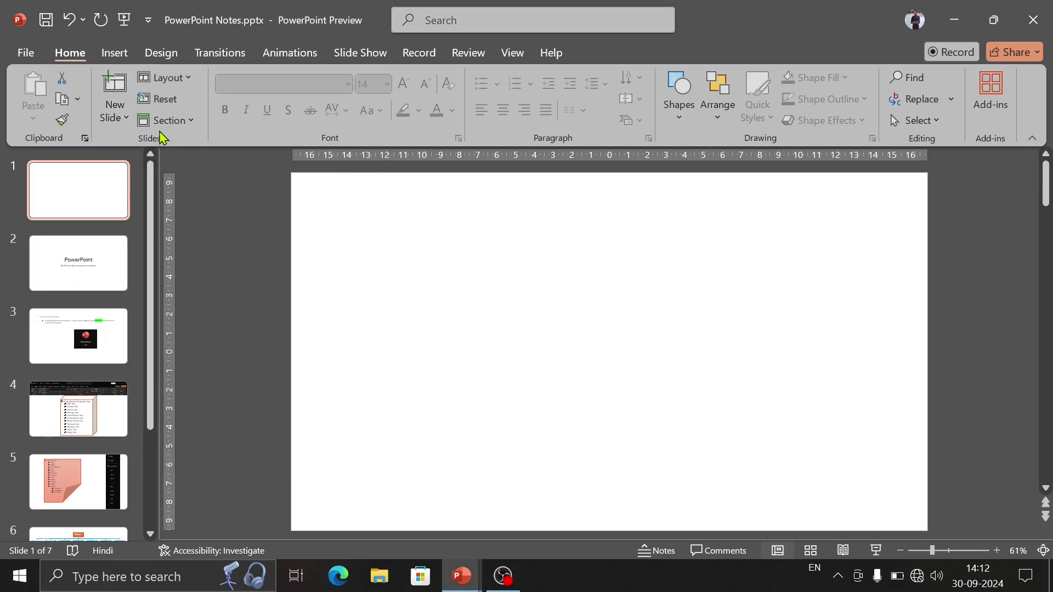
left_click(116, 54)
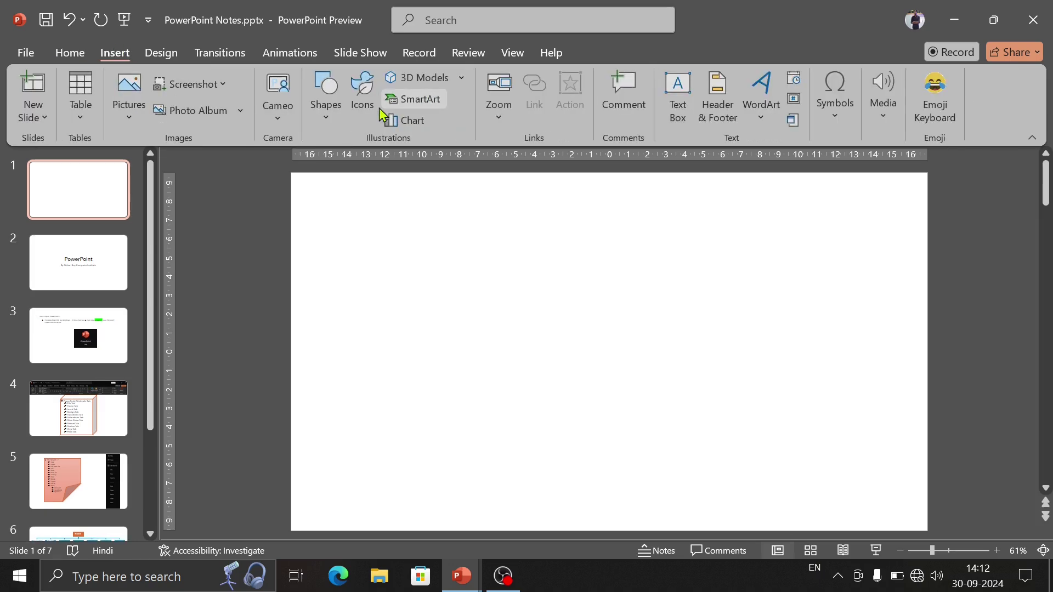
left_click(503, 121)
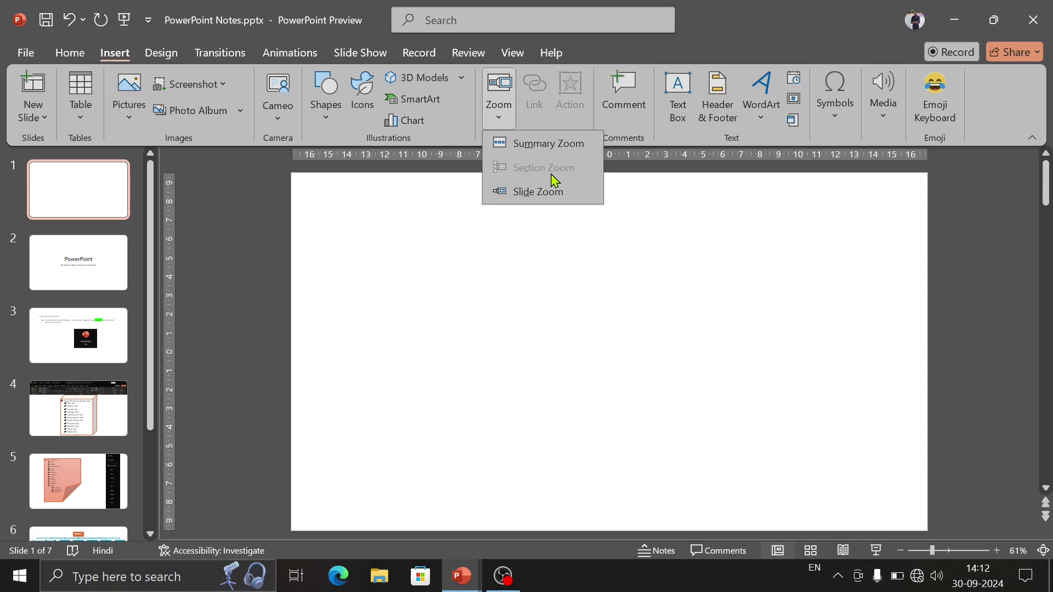
Insert a Summary Zoom that includes slides 2, 3, 4, 5, 6 and 7.
left_click(542, 151)
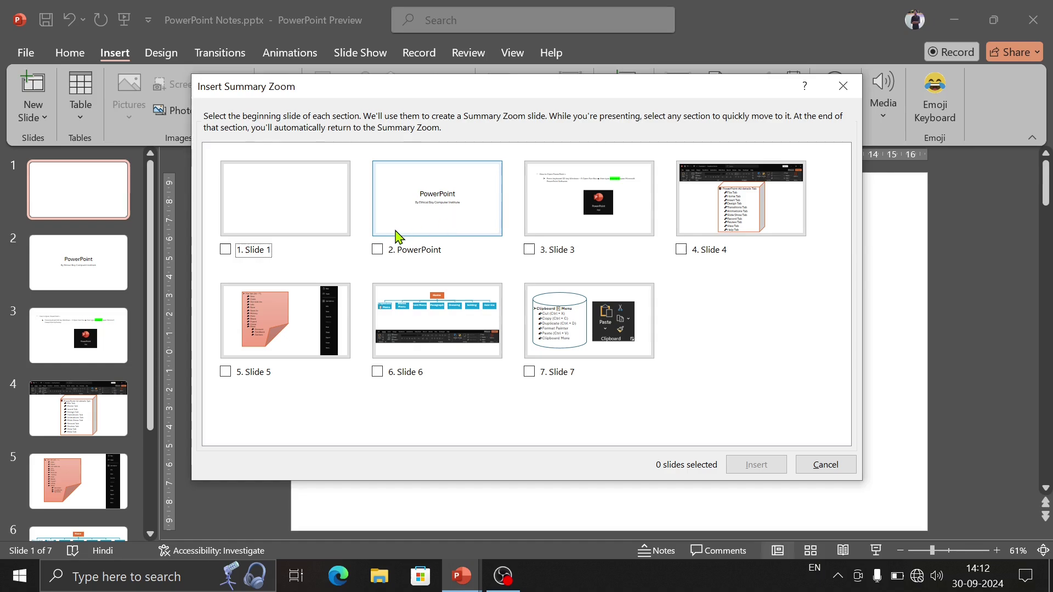
left_click(378, 250)
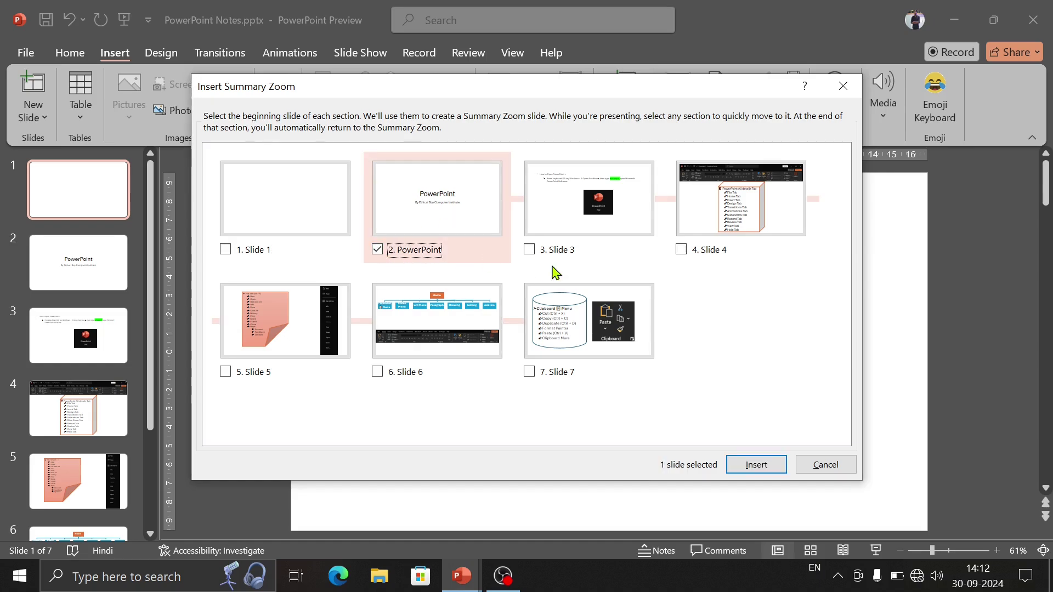
left_click(529, 250)
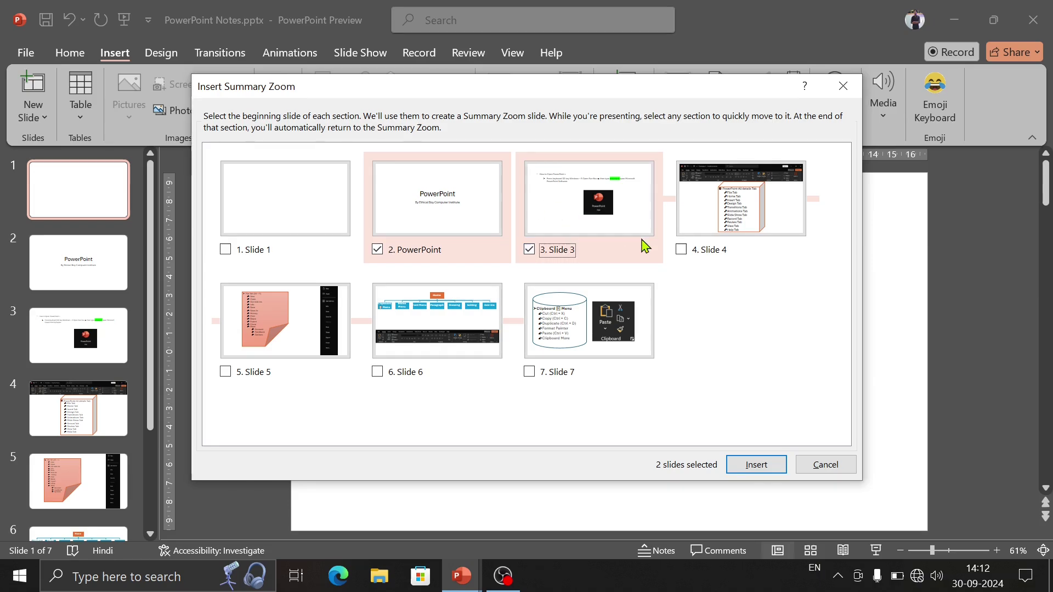
left_click(682, 251)
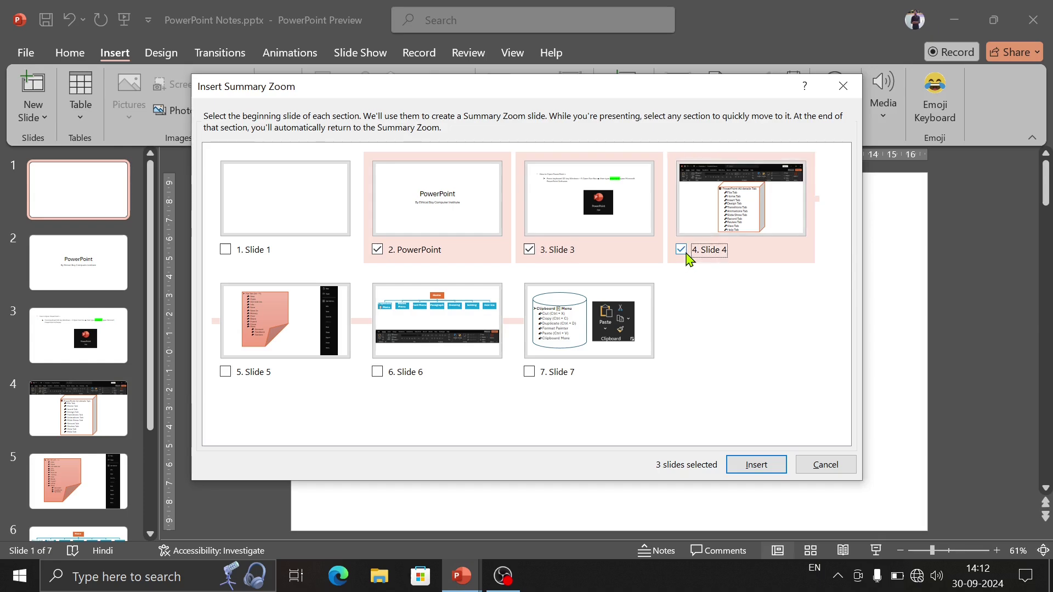
left_click(225, 372)
left_click(378, 372)
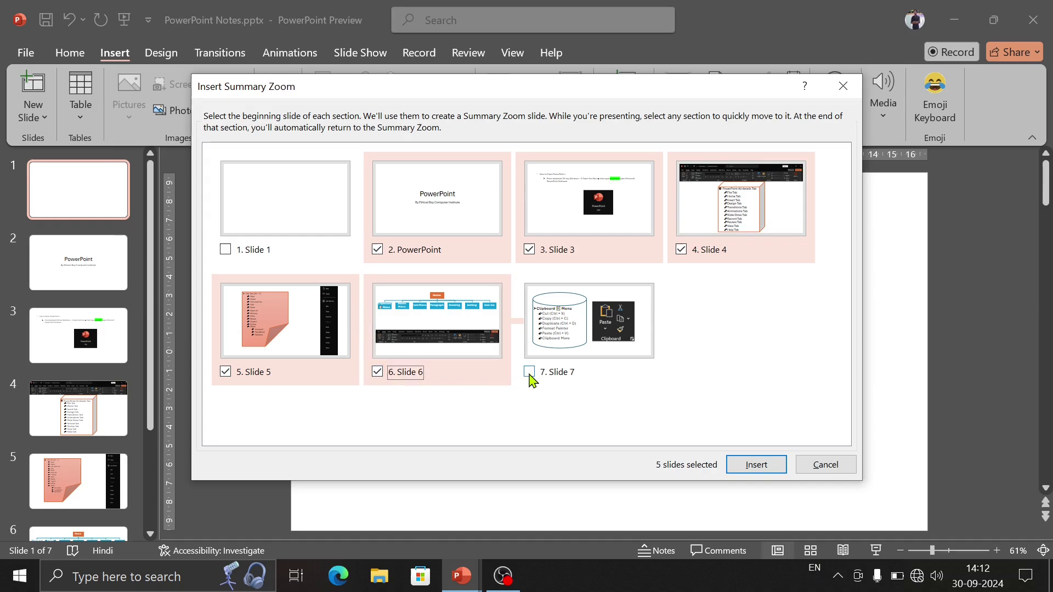
left_click(530, 373)
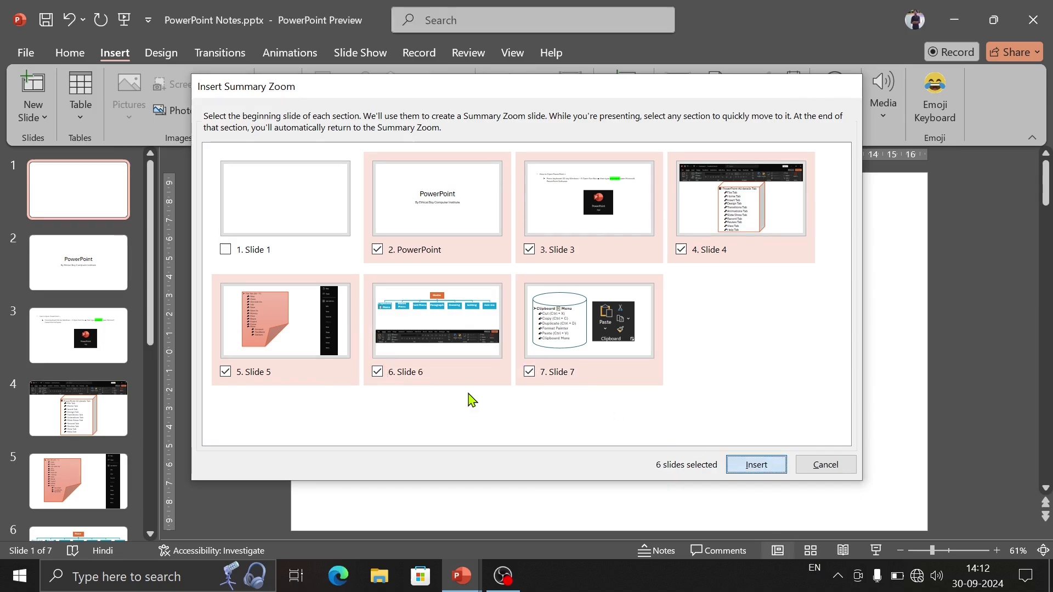
key("Return")
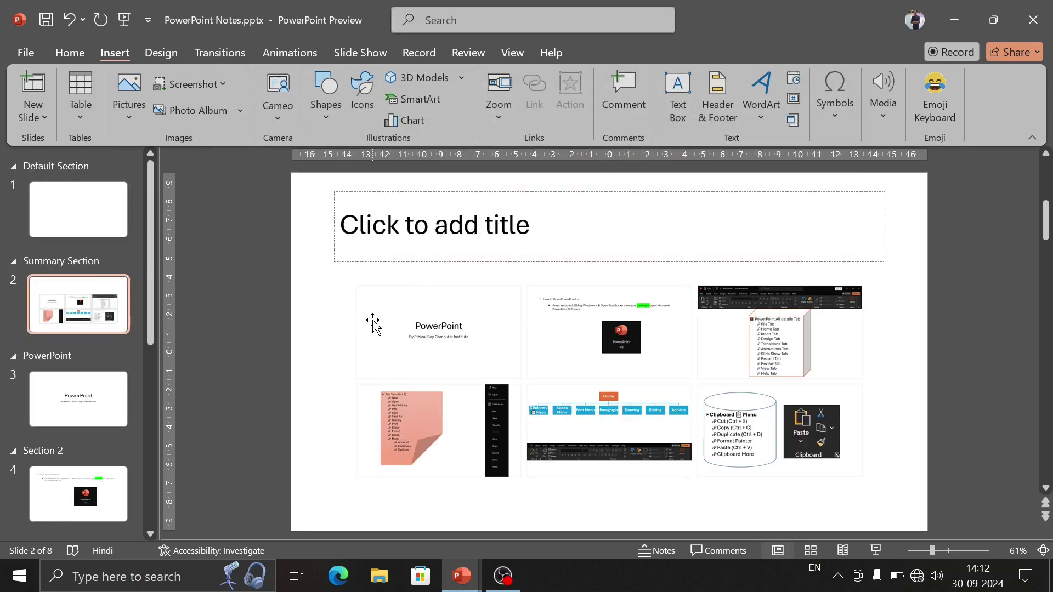
Type 'Zoom Option' into the summary slide's title placeholder and deselect it.
left_click(544, 232)
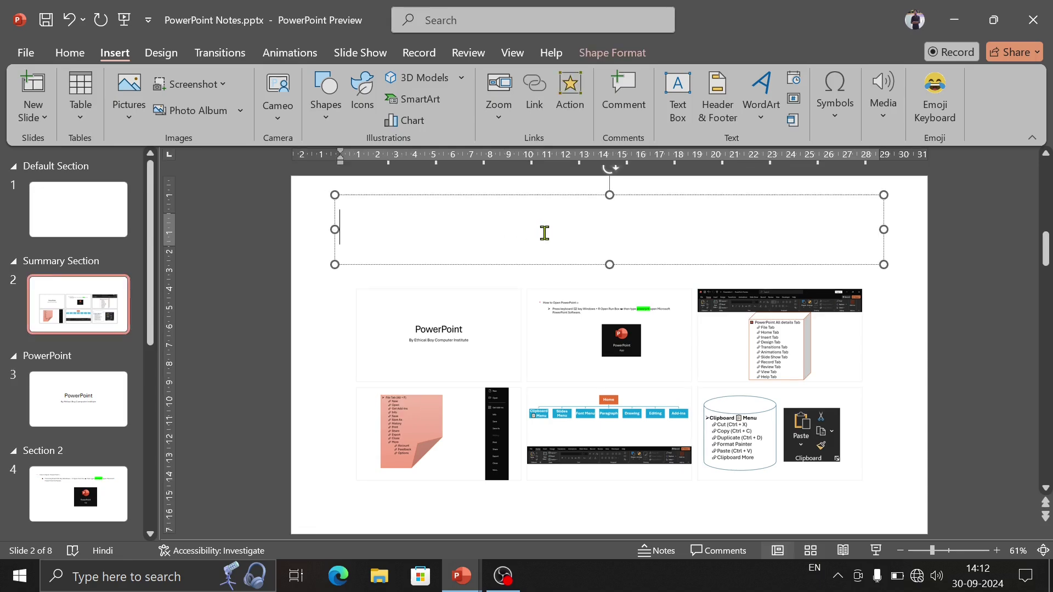
type("Z")
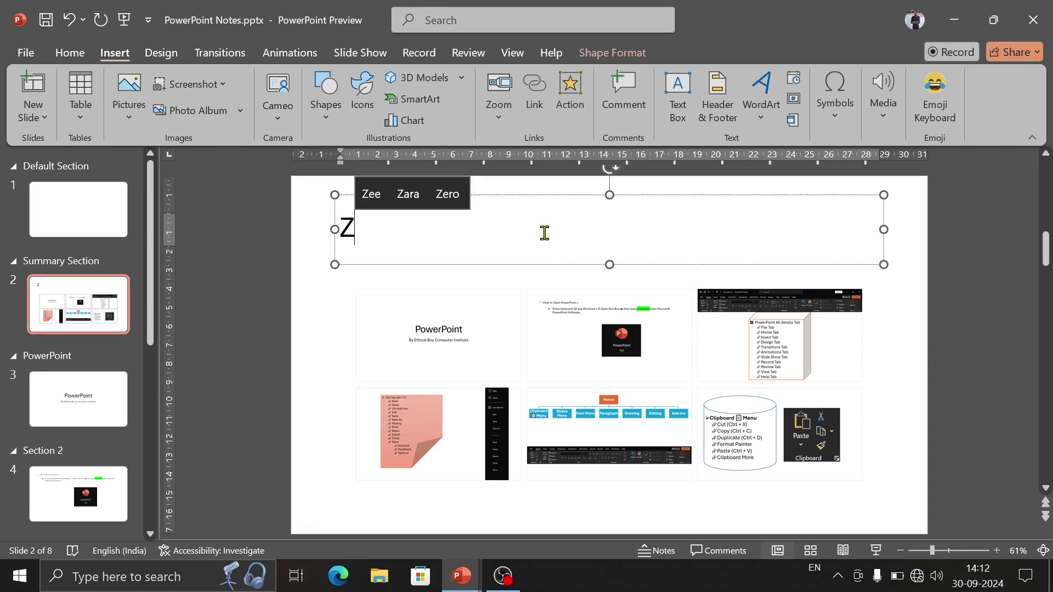
key("BackSpace")
type("Z")
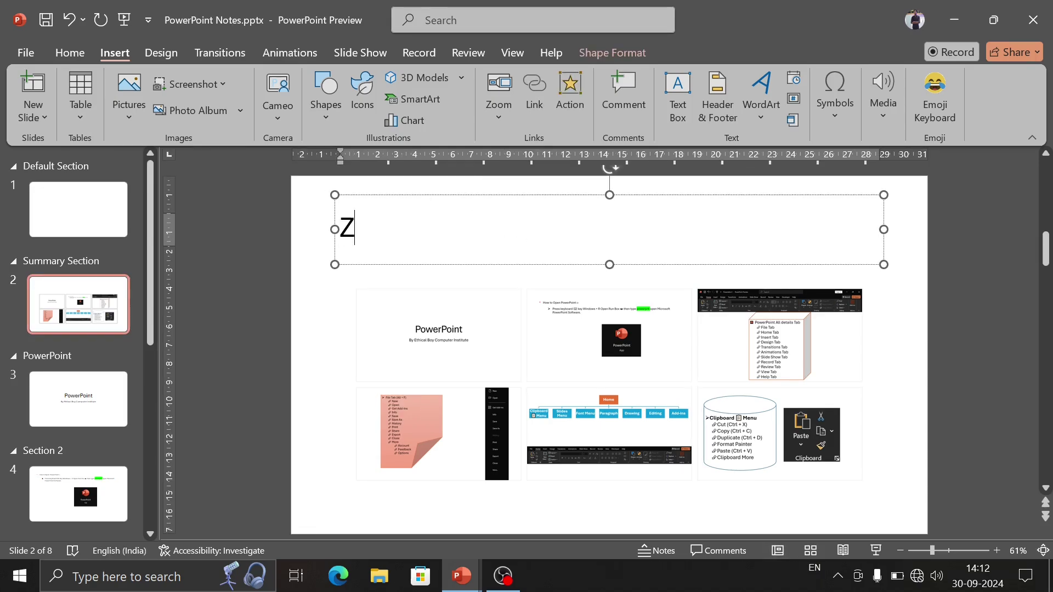
type("om=")
key("BackSpace")
key("BackSpace")
type("om")
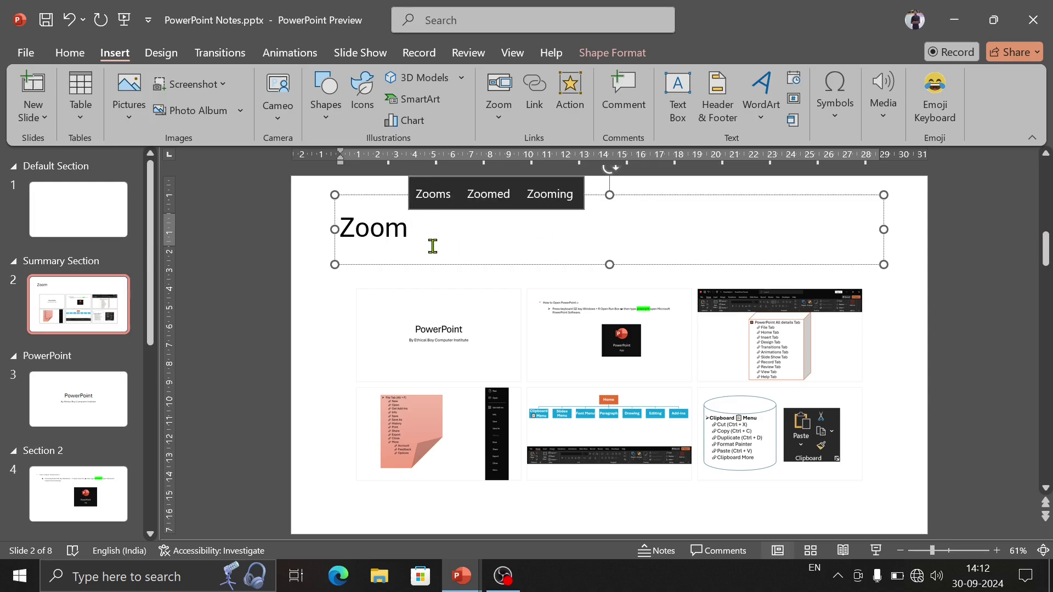
type(" Opt")
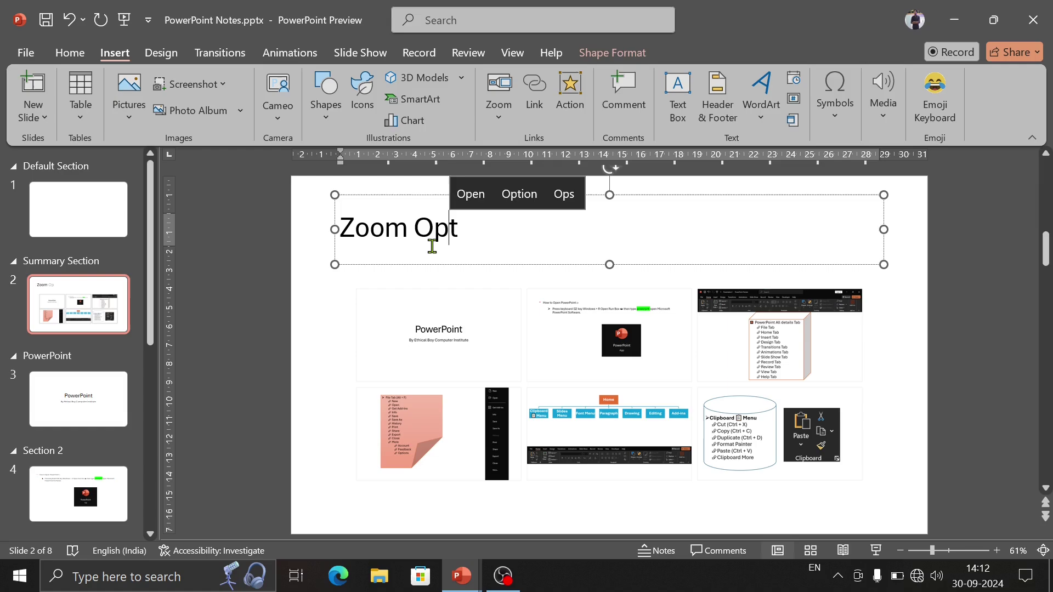
type("io")
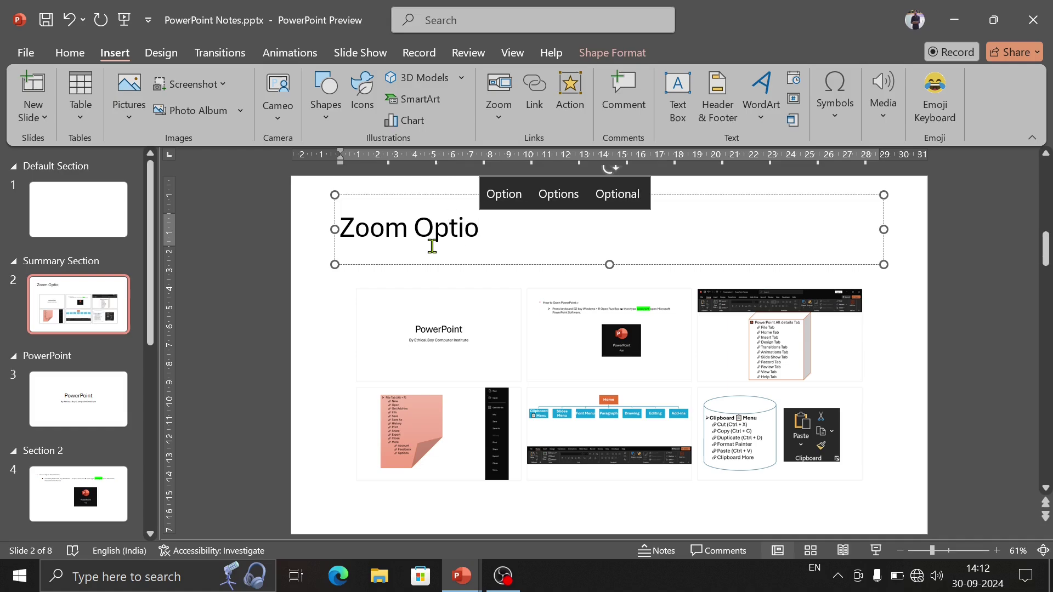
left_click(497, 203)
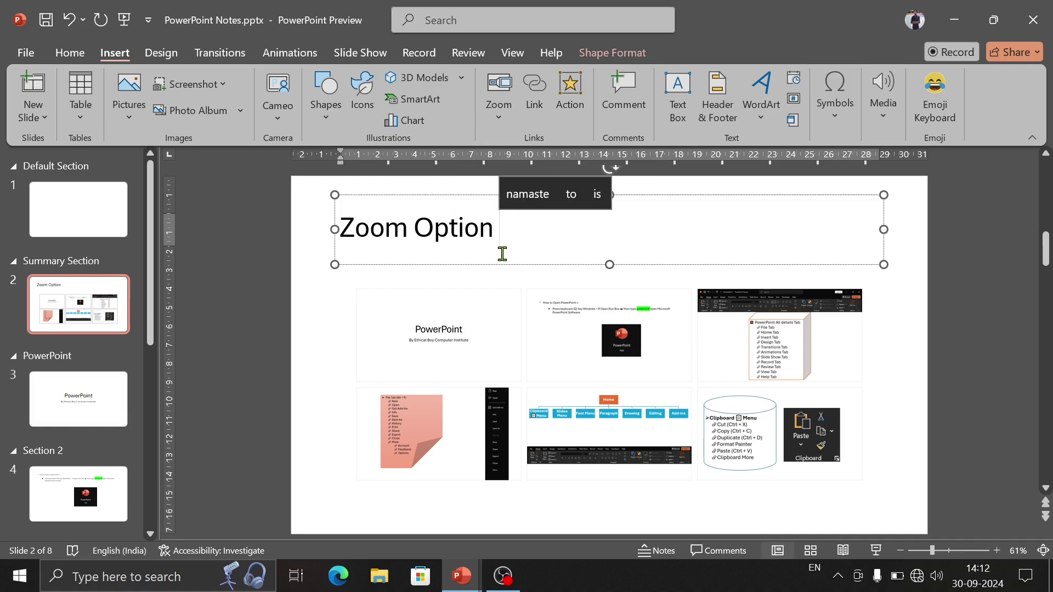
left_click(309, 380)
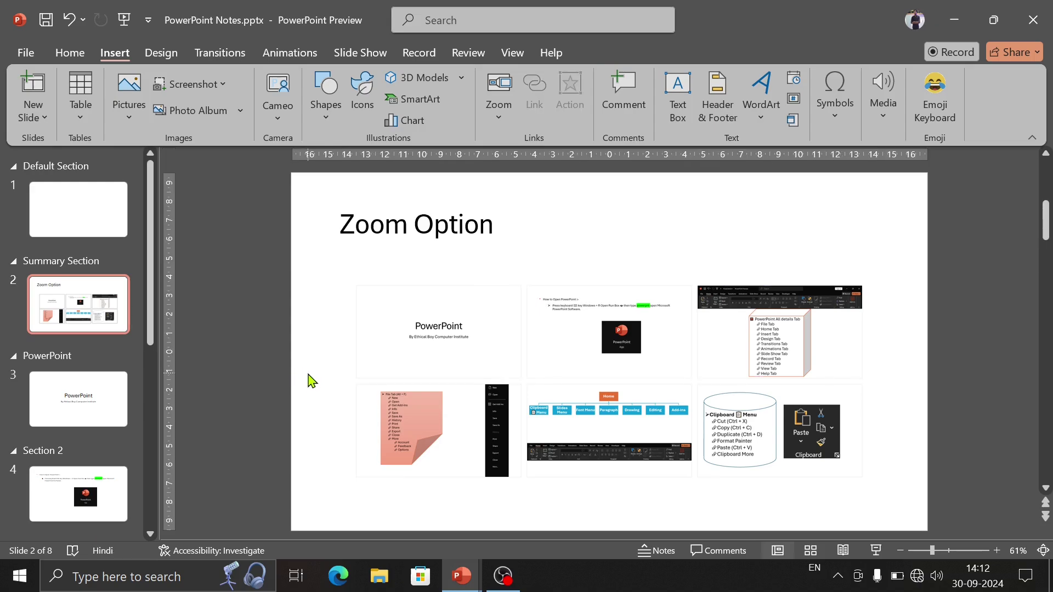
Start the slide show and zoom into the second, third, File Tab, Home tab and Clipboard thumbnails, returning each time.
left_click(879, 550)
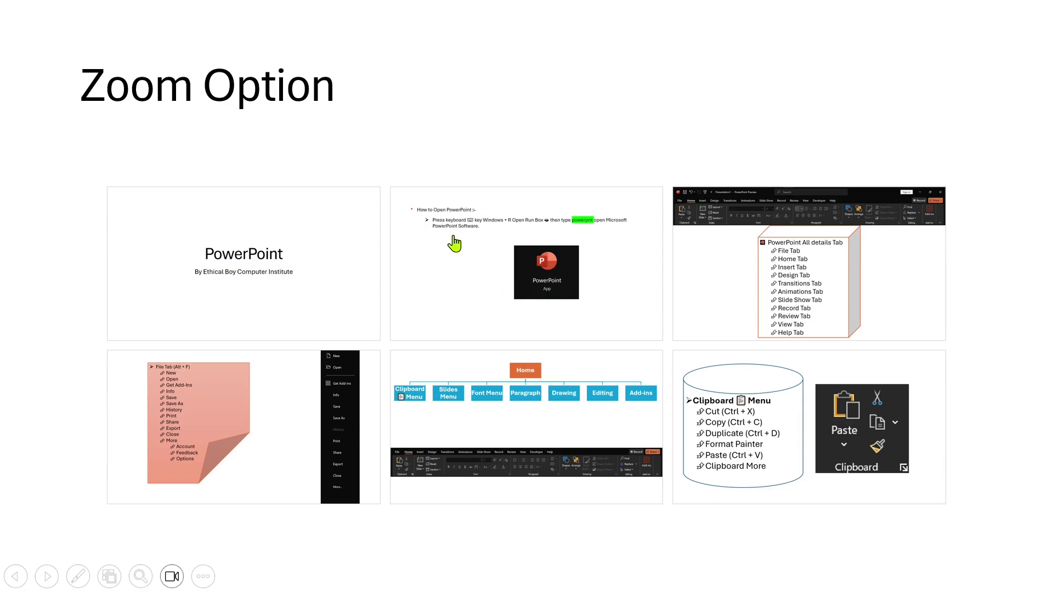
left_click(496, 258)
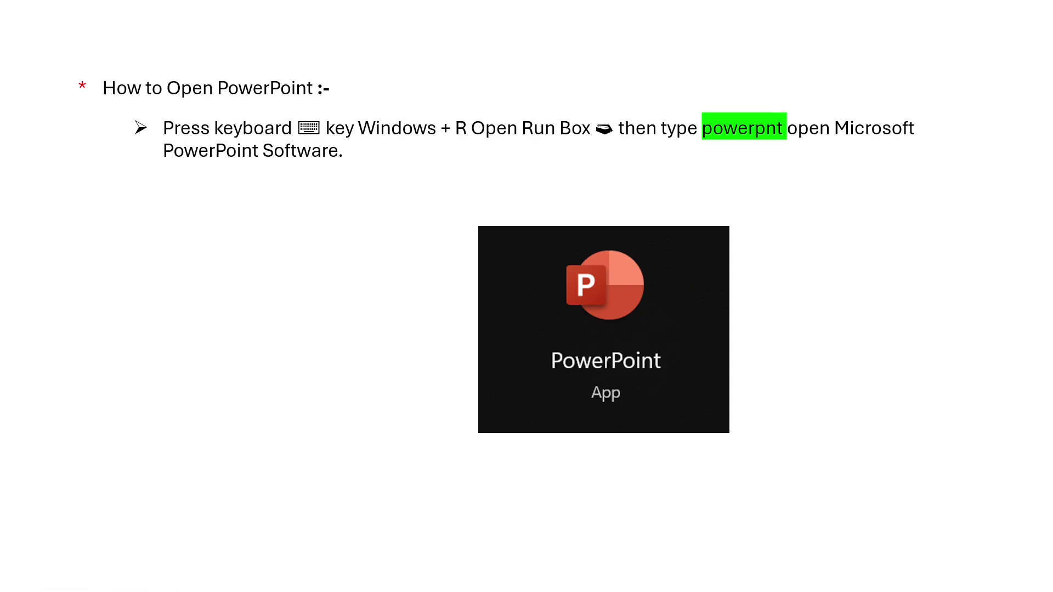
key("Right")
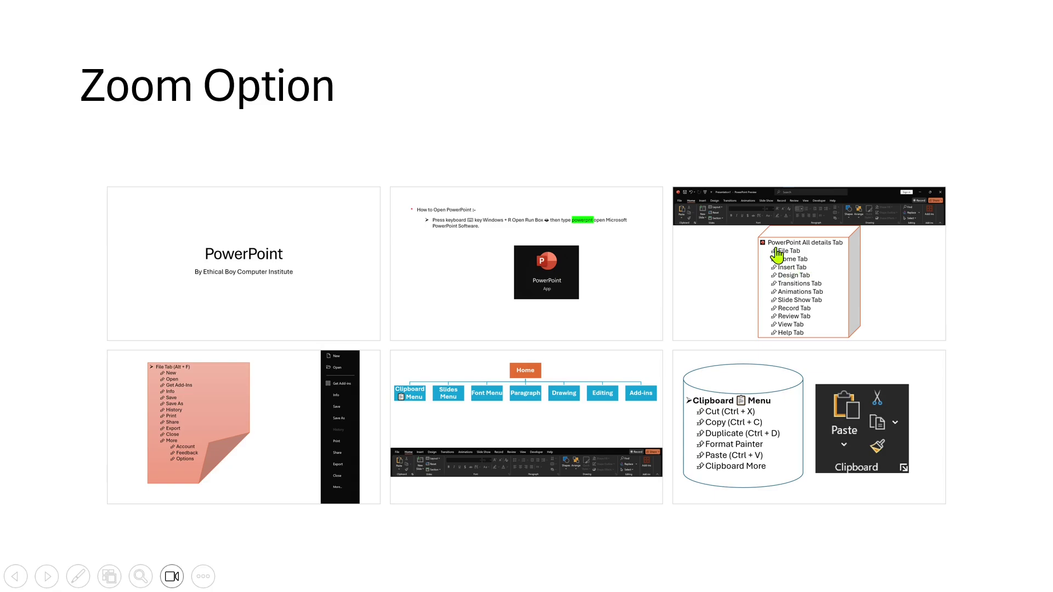
left_click(830, 277)
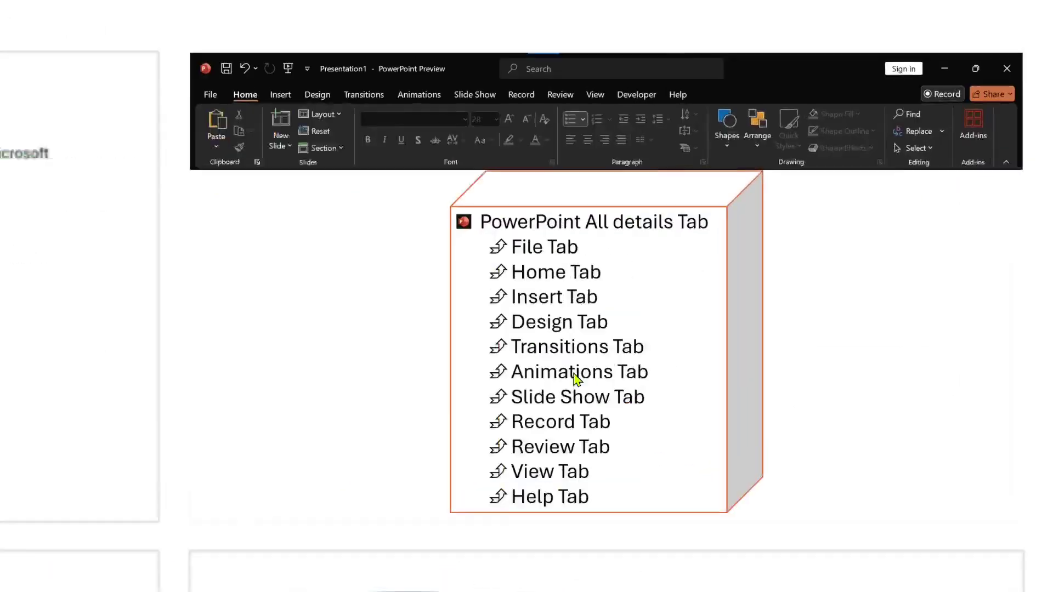
left_click(385, 288)
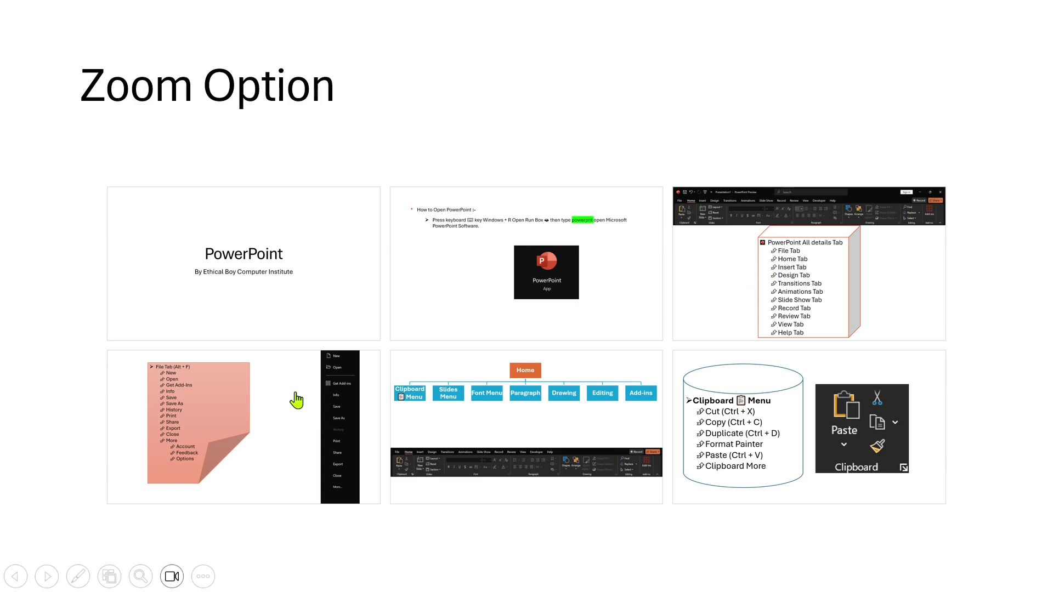
left_click(232, 422)
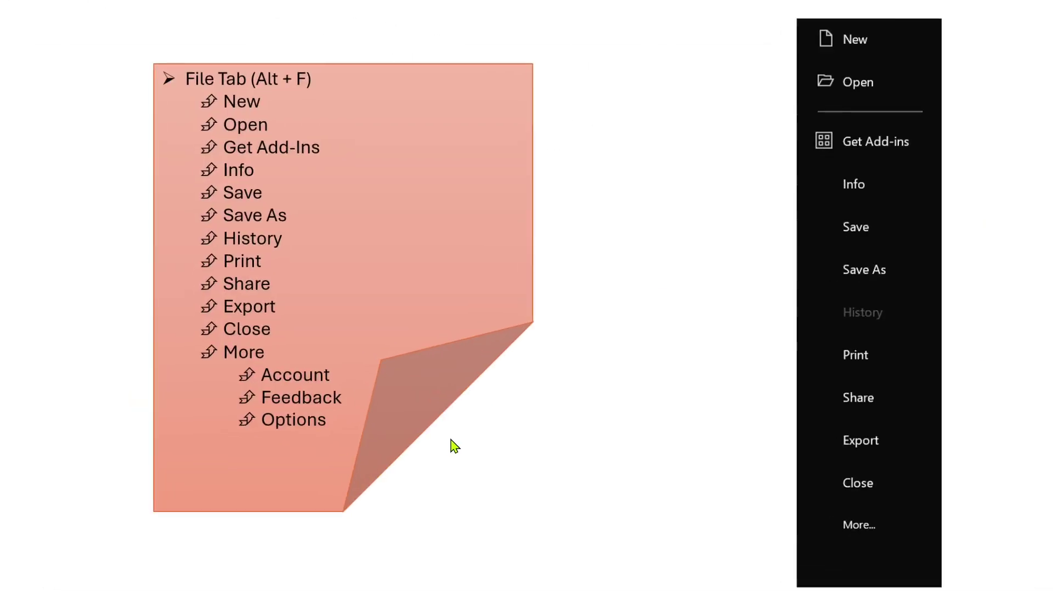
left_click(472, 421)
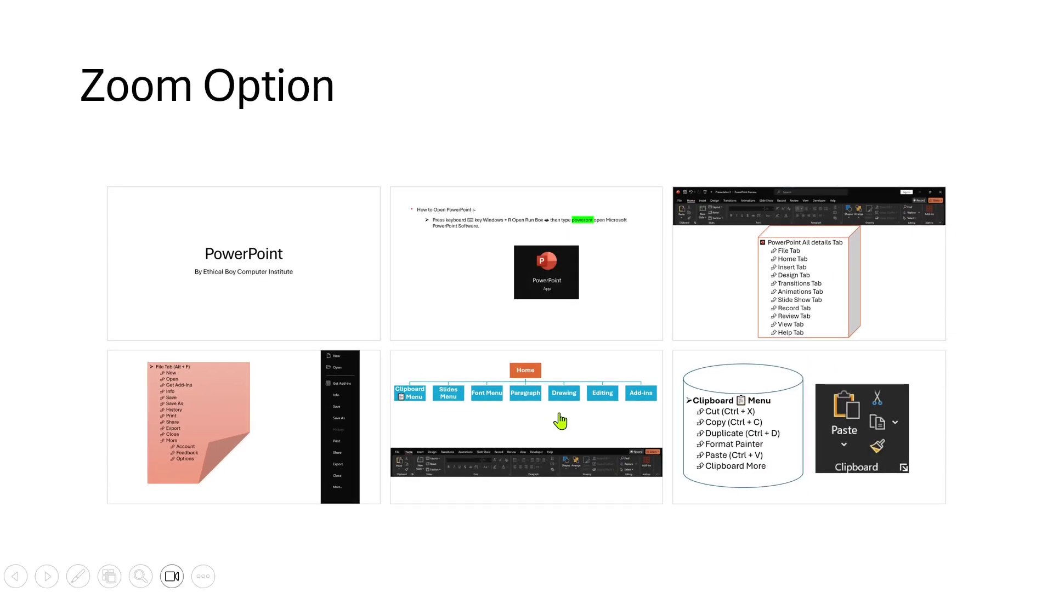
left_click(560, 421)
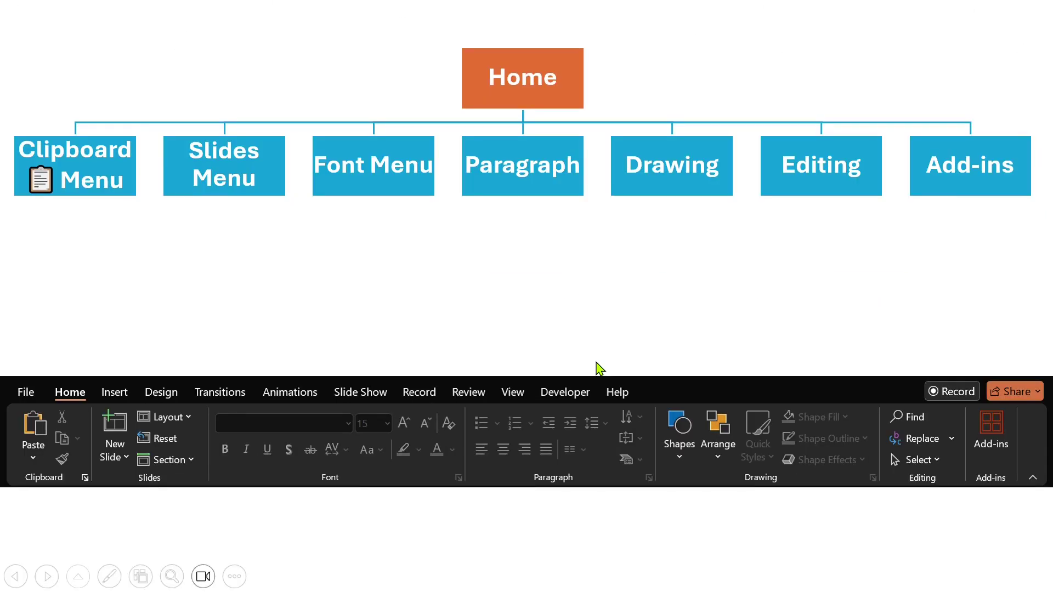
left_click(600, 368)
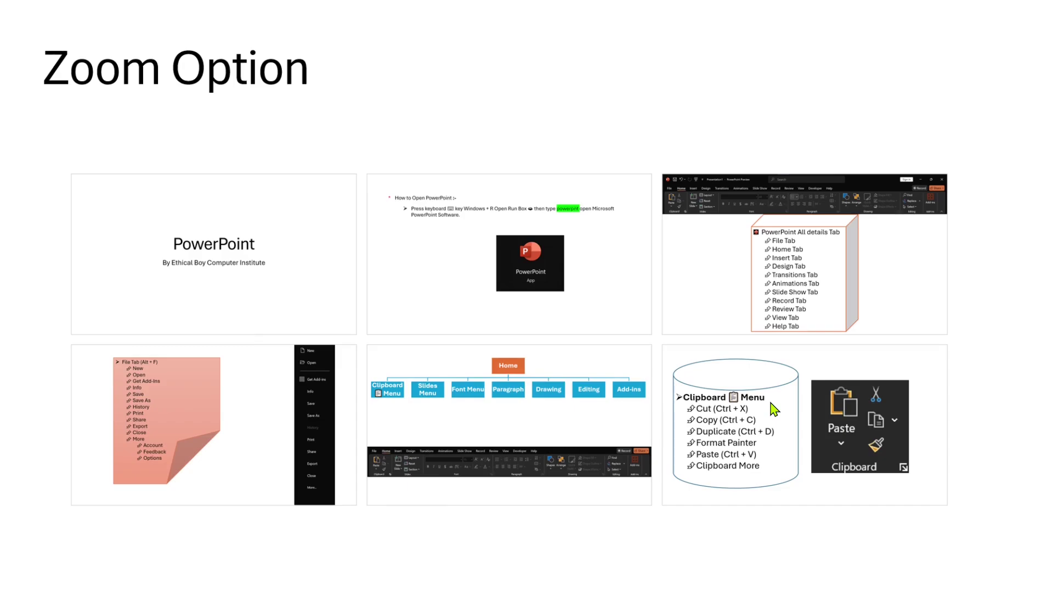
left_click(773, 409)
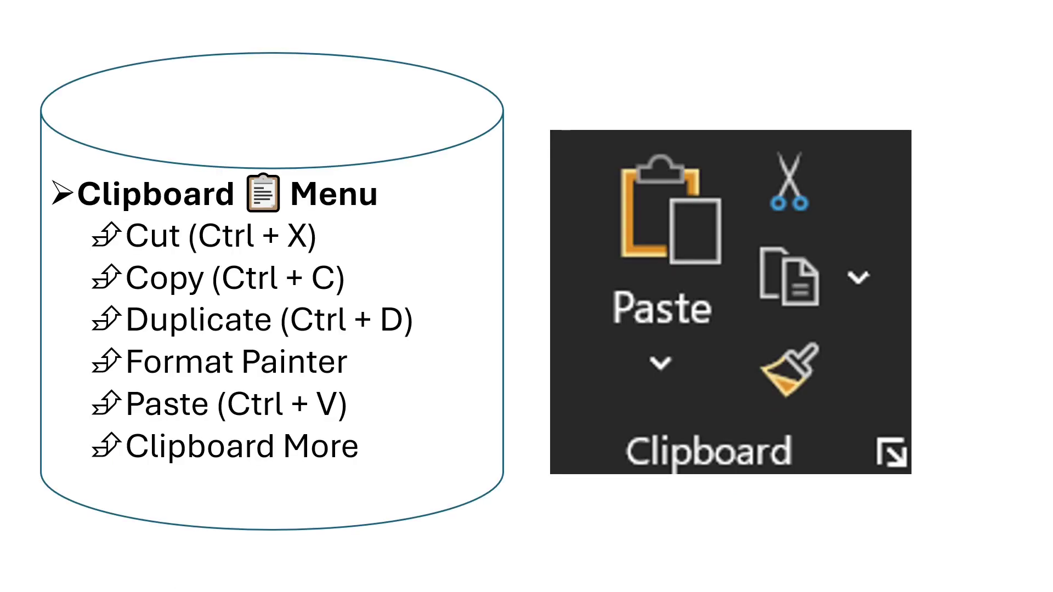
left_click(464, 424)
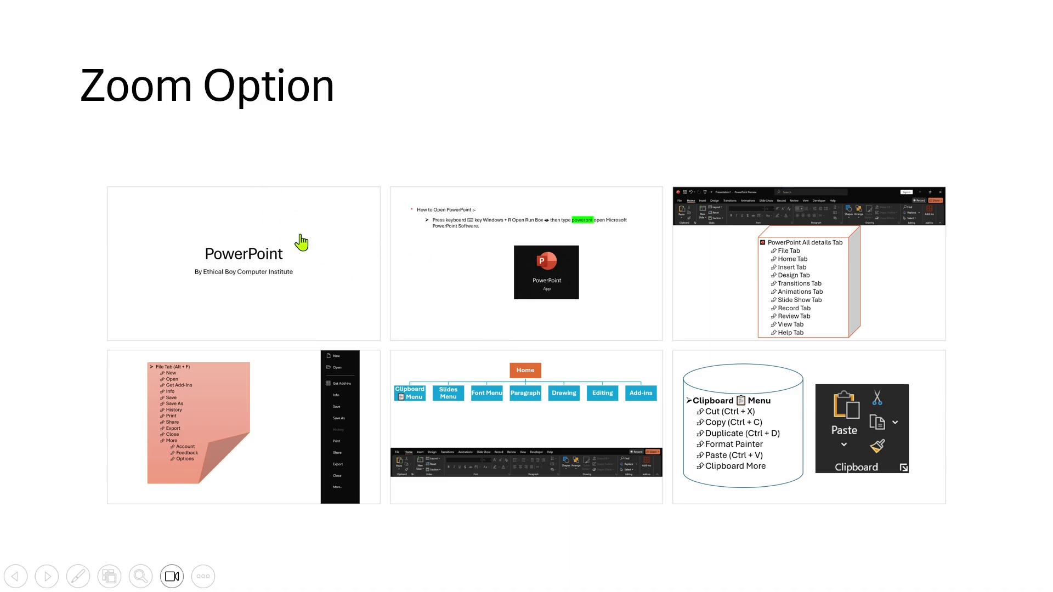
Zoom into the PowerPoint, How to Open, All details, File Tab, Home ribbon and Clipboard slides, returning each time.
left_click(311, 290)
left_click(377, 369)
left_click(444, 293)
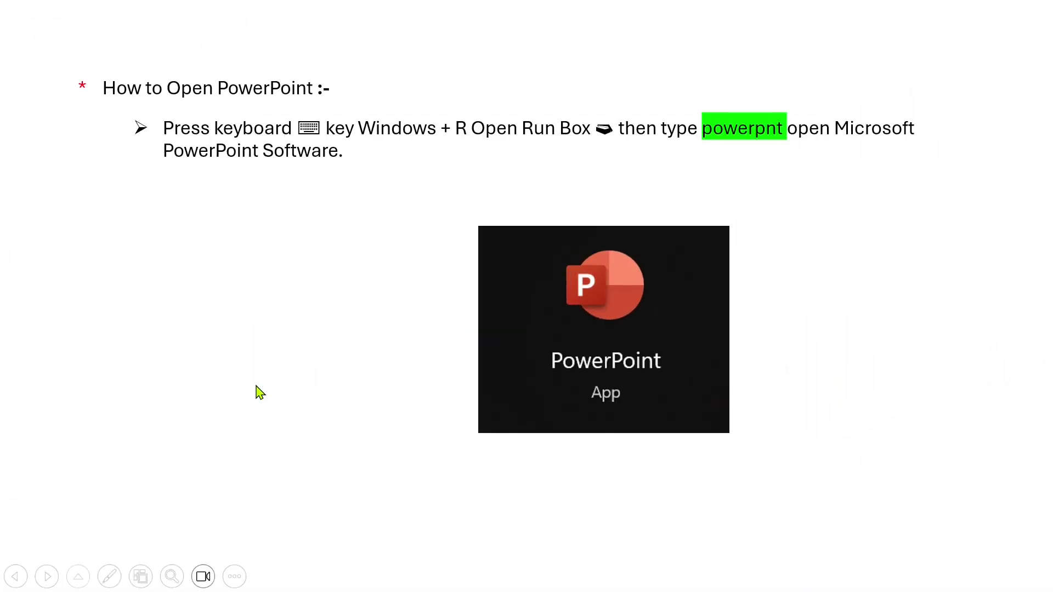
left_click(259, 393)
left_click(714, 300)
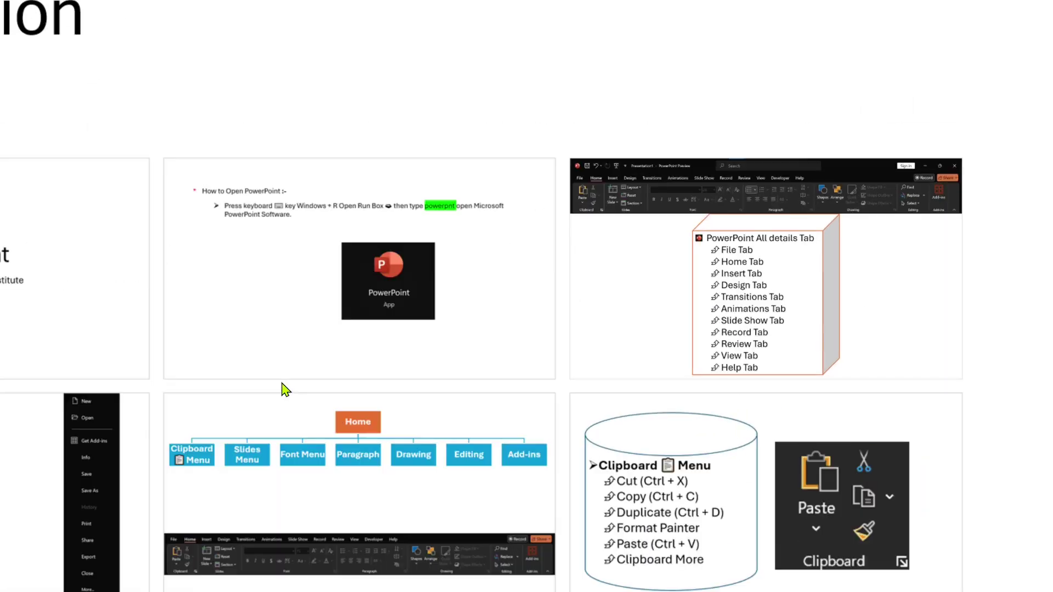
left_click(729, 398)
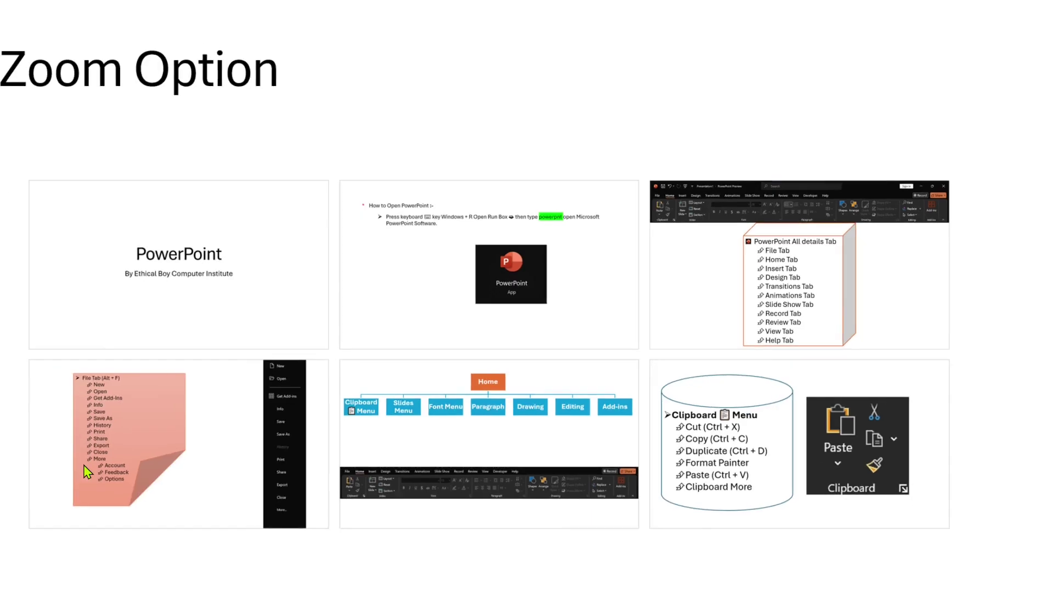
left_click(181, 472)
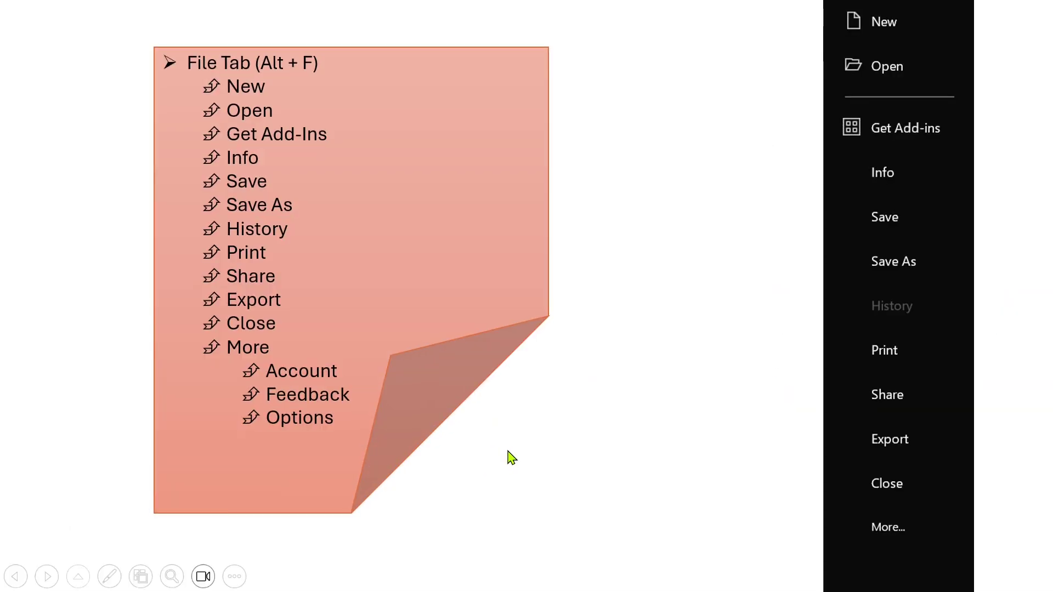
left_click(508, 456)
left_click(649, 430)
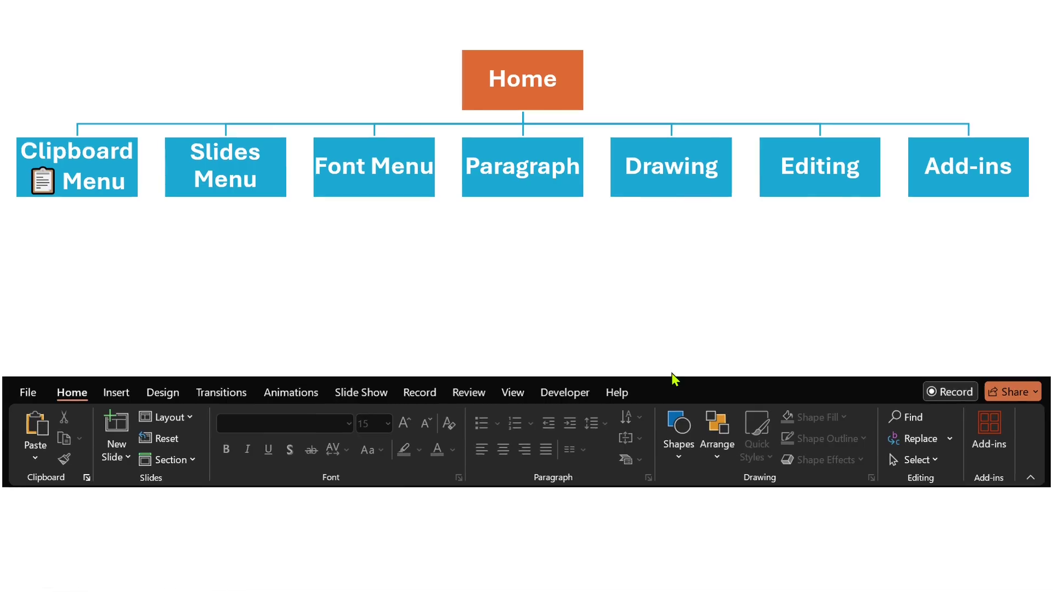
left_click(675, 376)
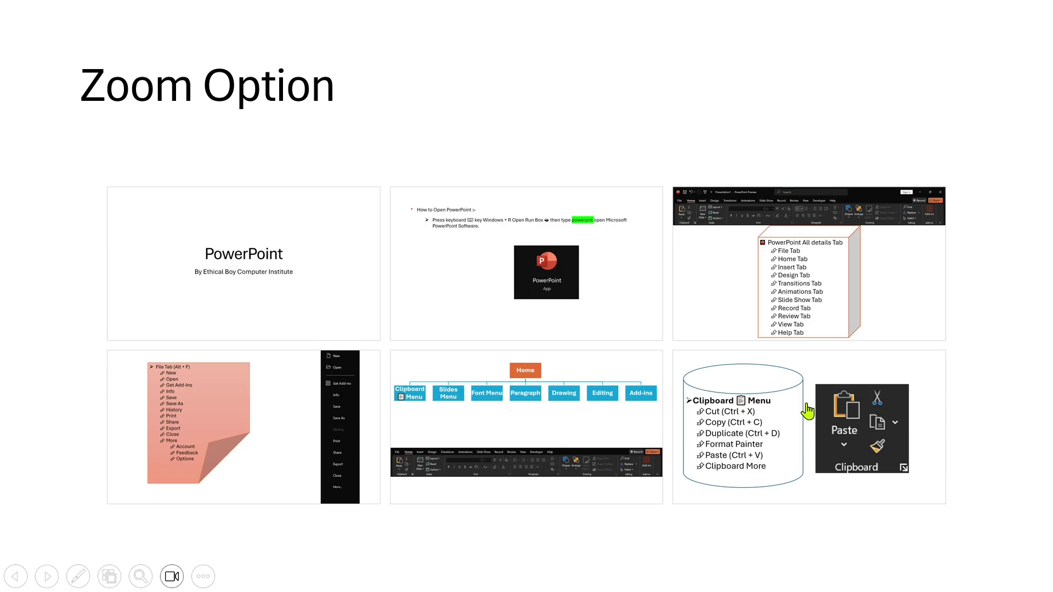
left_click(808, 410)
left_click(569, 400)
End the slide show and scroll through the slide thumbnails in normal view.
key("Escape")
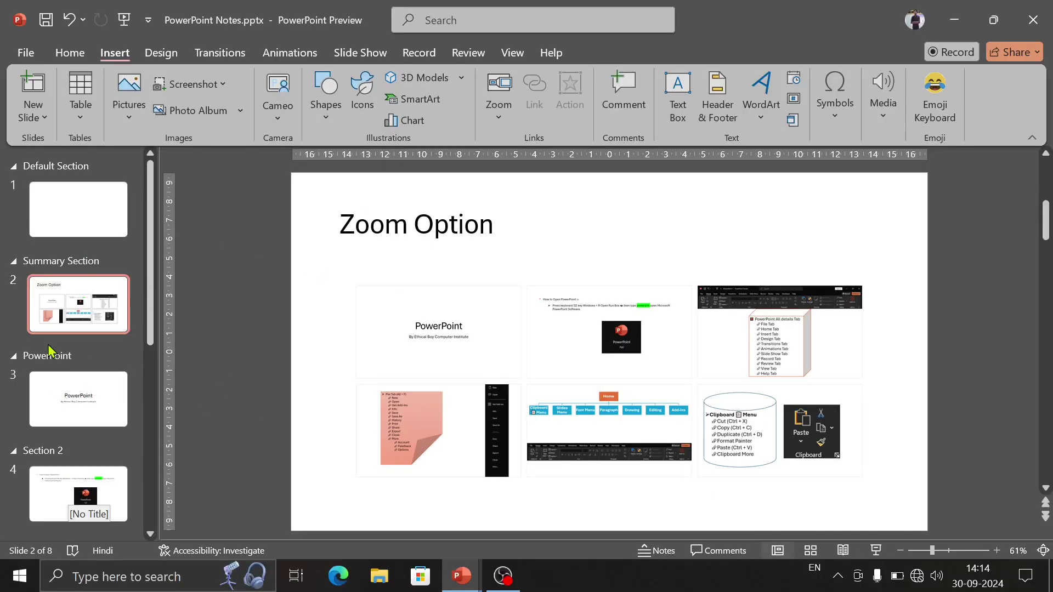
scroll(59, 475, "down", 3)
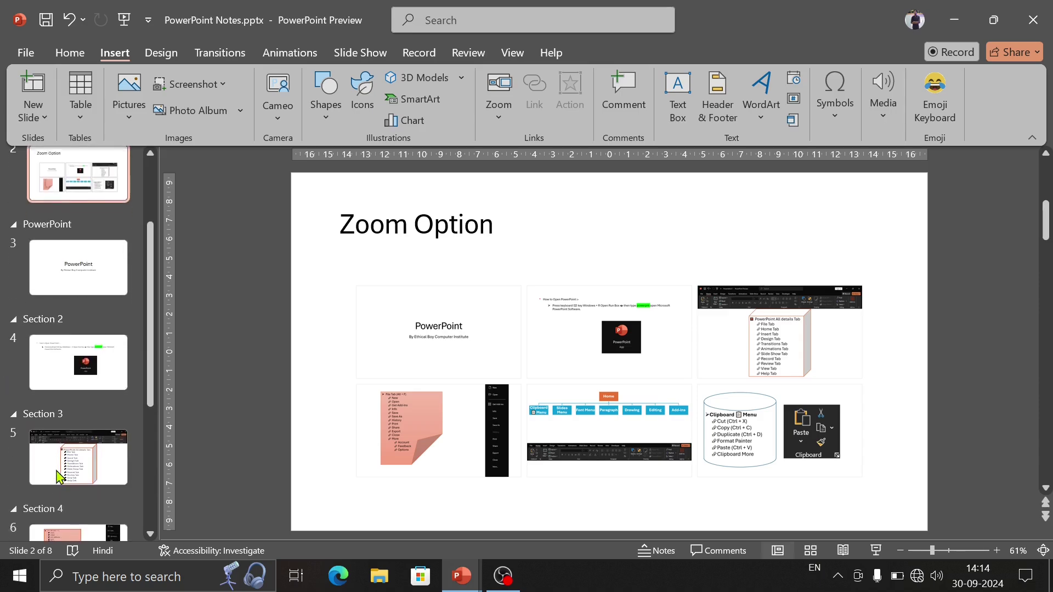
scroll(60, 466, "up", 3)
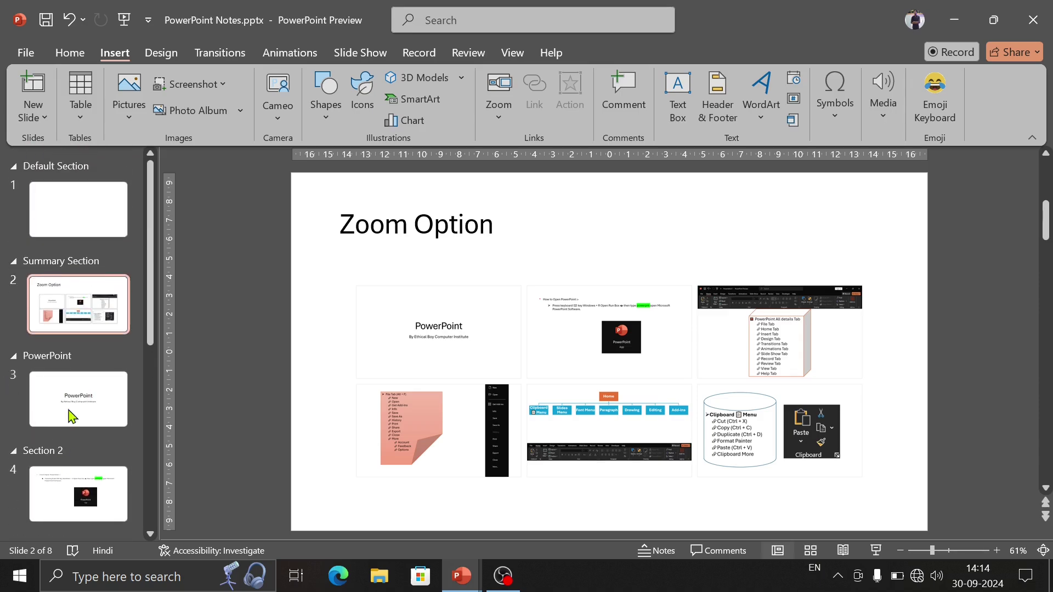
scroll(71, 439, "down", 2)
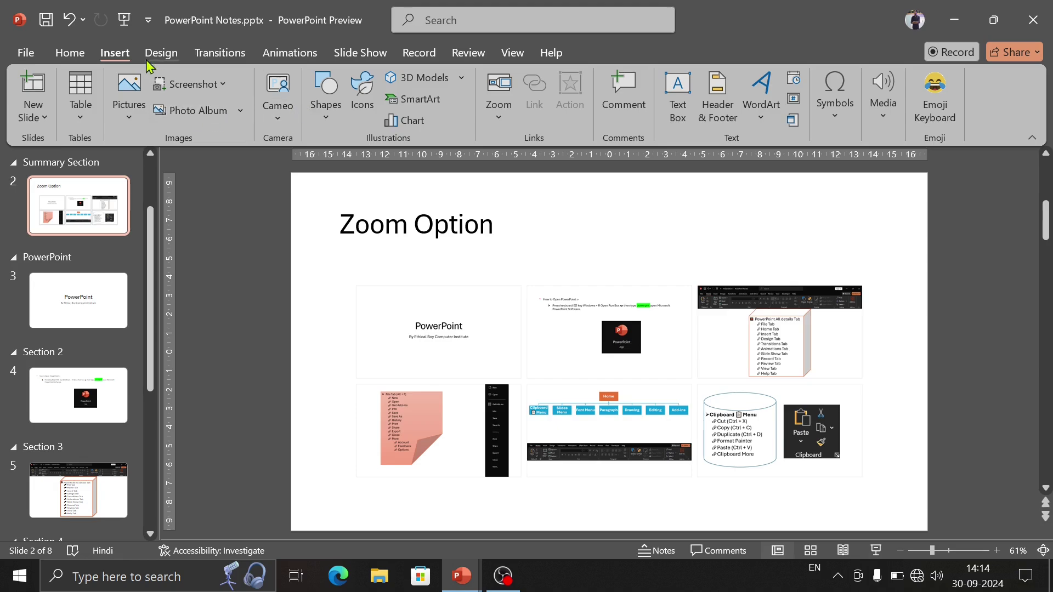
Look over the Zoom list and the Summary Section's options without changing anything.
left_click(499, 123)
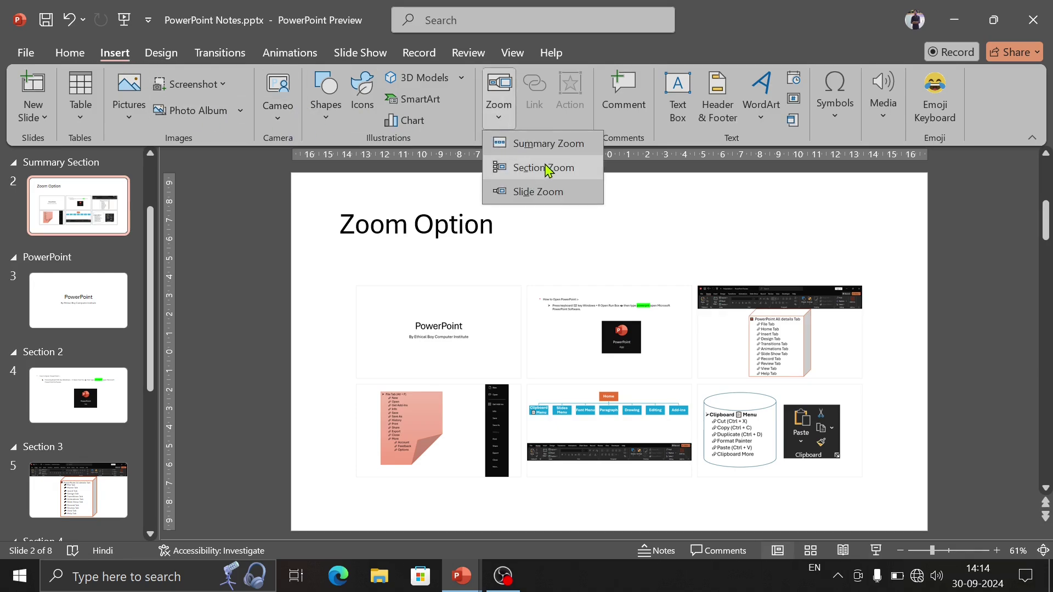
left_click(44, 166)
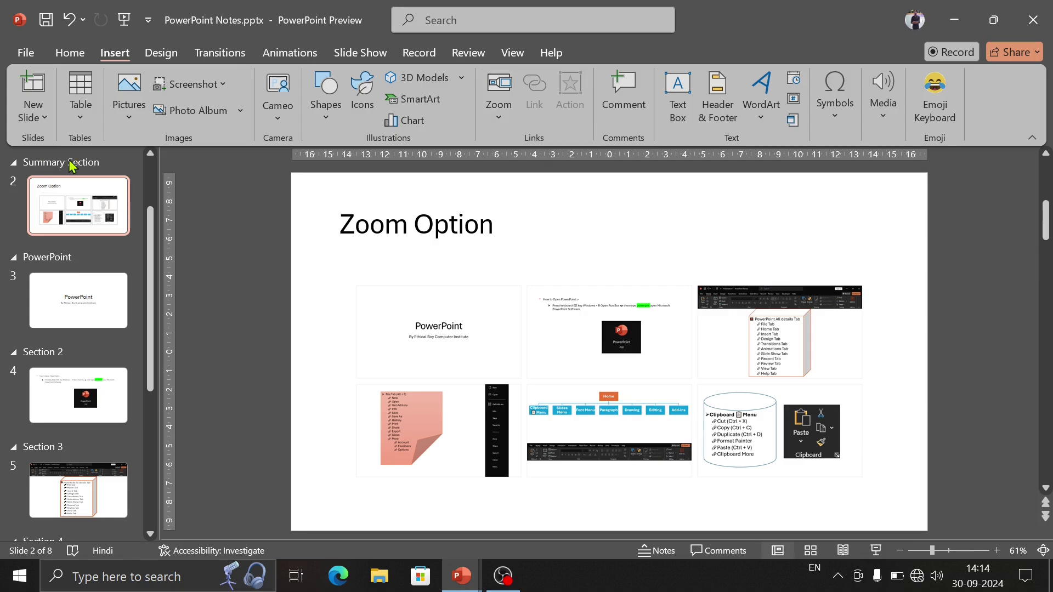
right_click(66, 162)
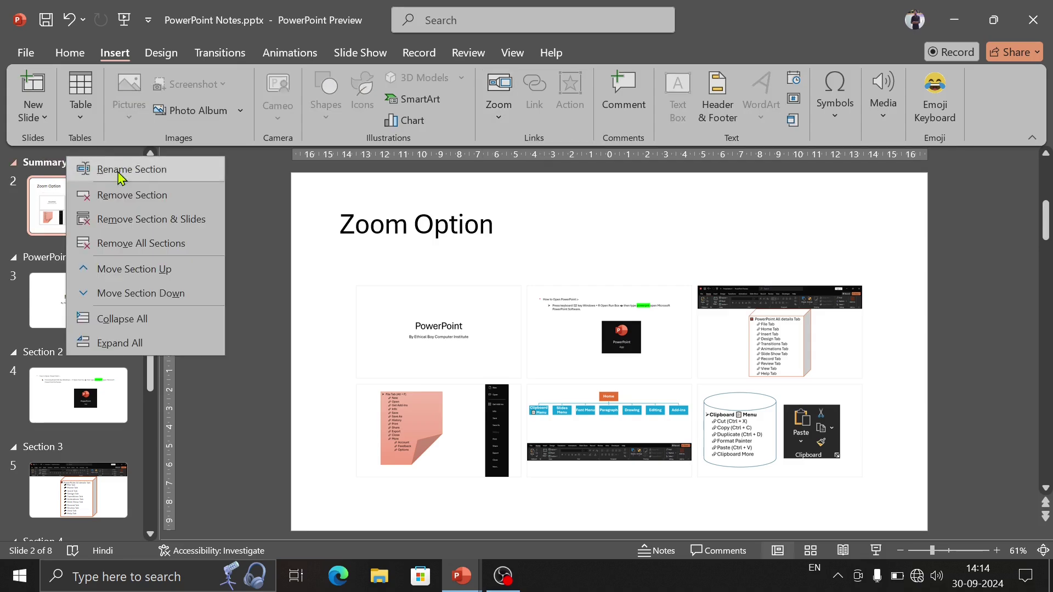
key("Escape")
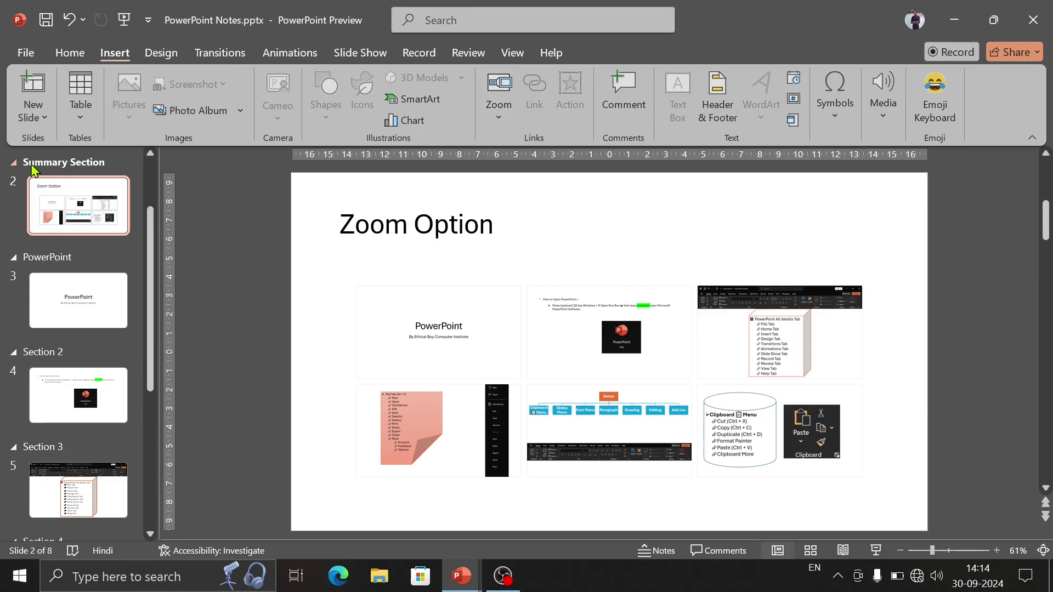
Remove all sections, then delete the zoom thumbnail group, the Zoom Option slide and the blank first slide.
right_click(32, 167)
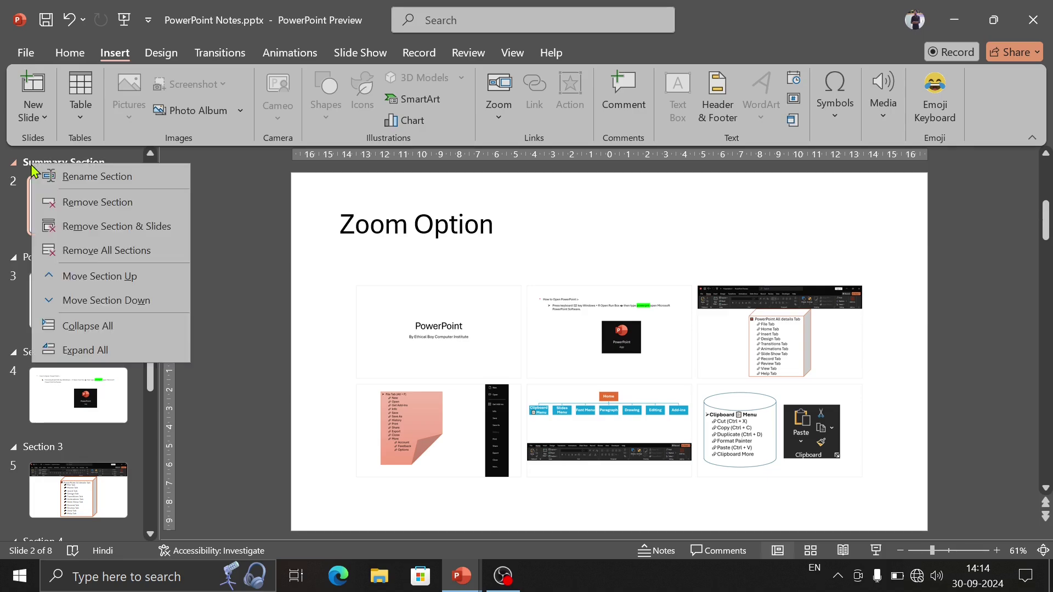
left_click(108, 251)
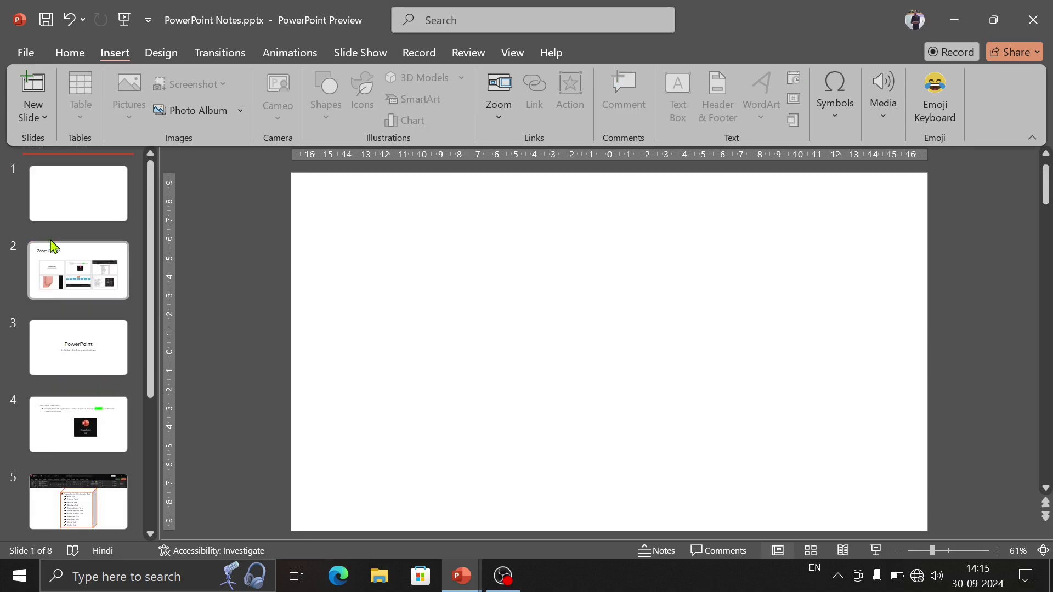
left_click(84, 282)
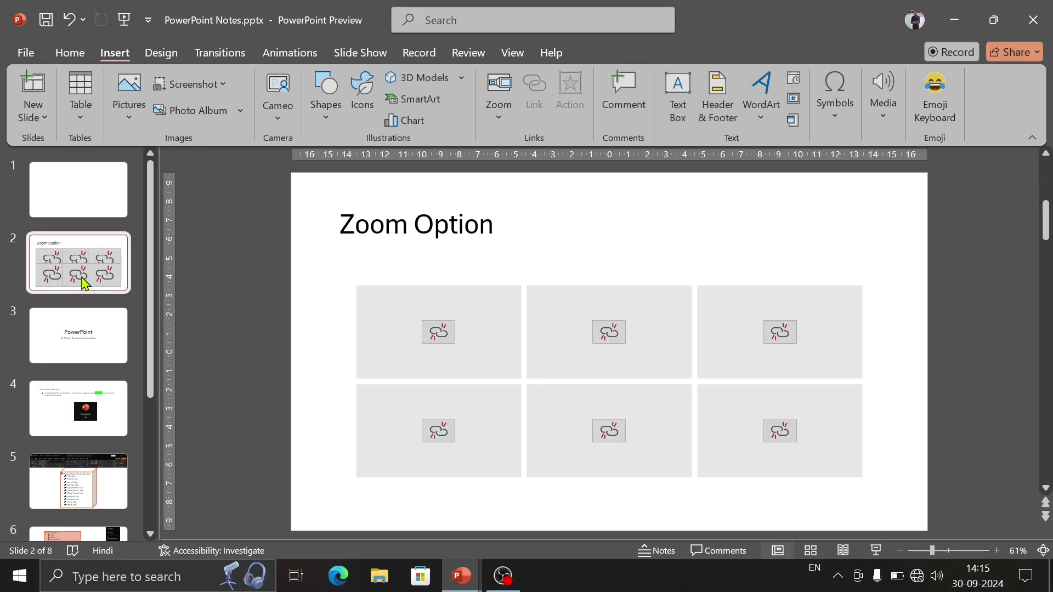
left_click(435, 337)
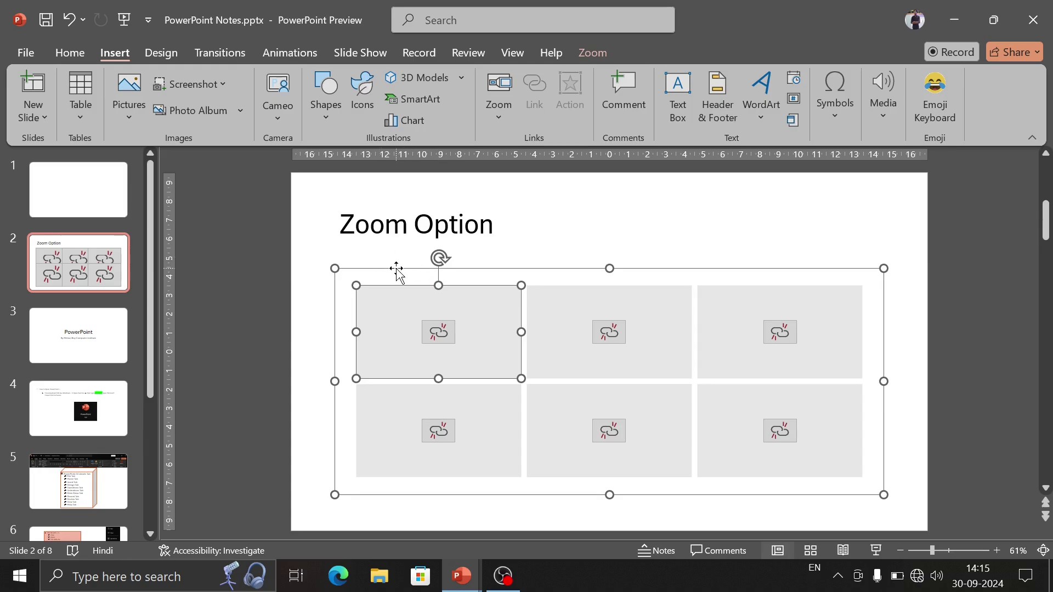
left_click(499, 268)
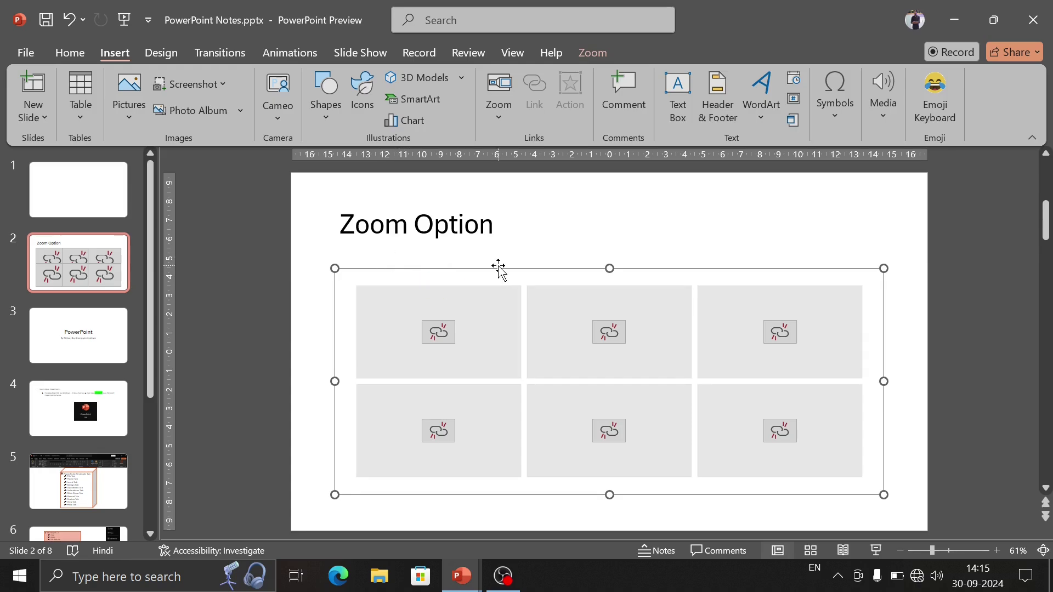
key("Delete")
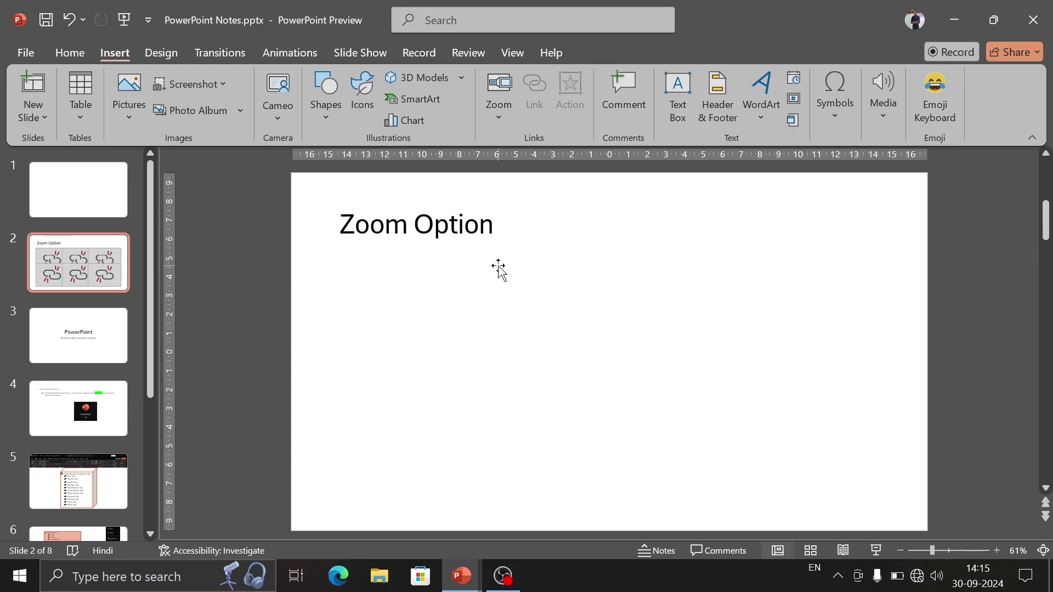
key("Delete")
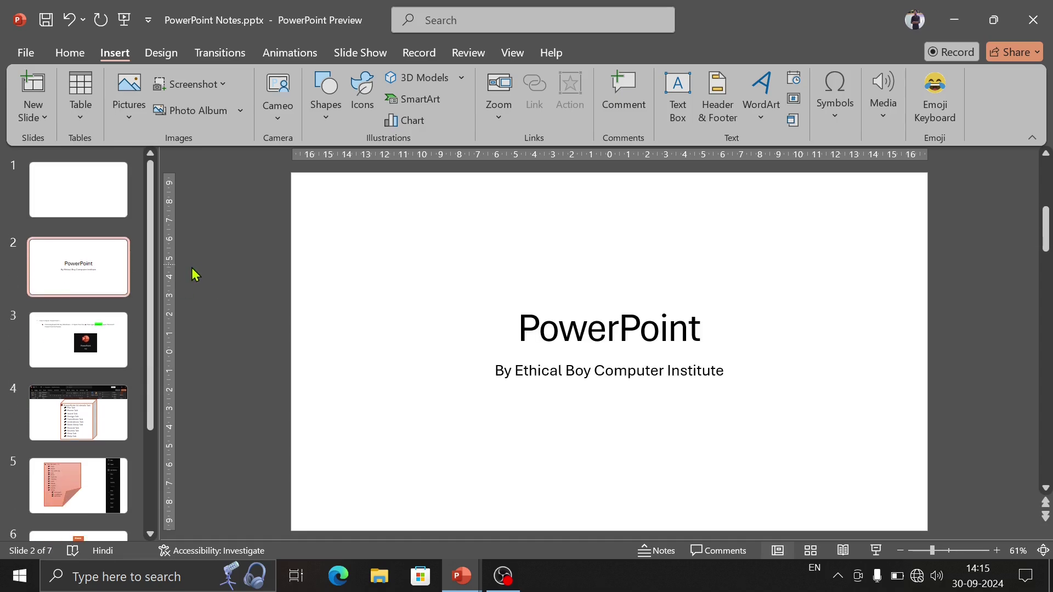
left_click(89, 197)
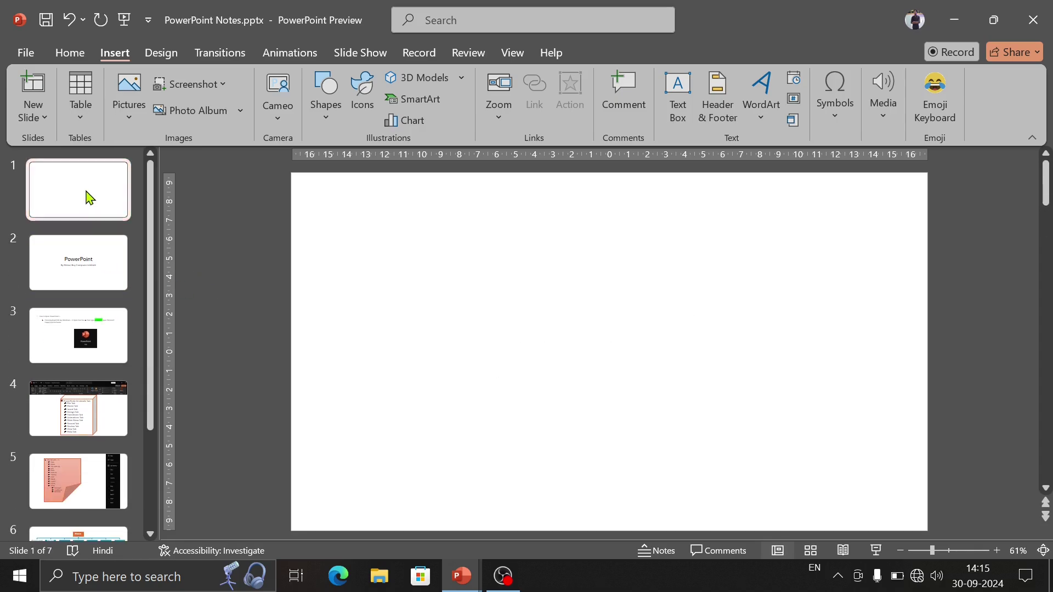
key("Delete")
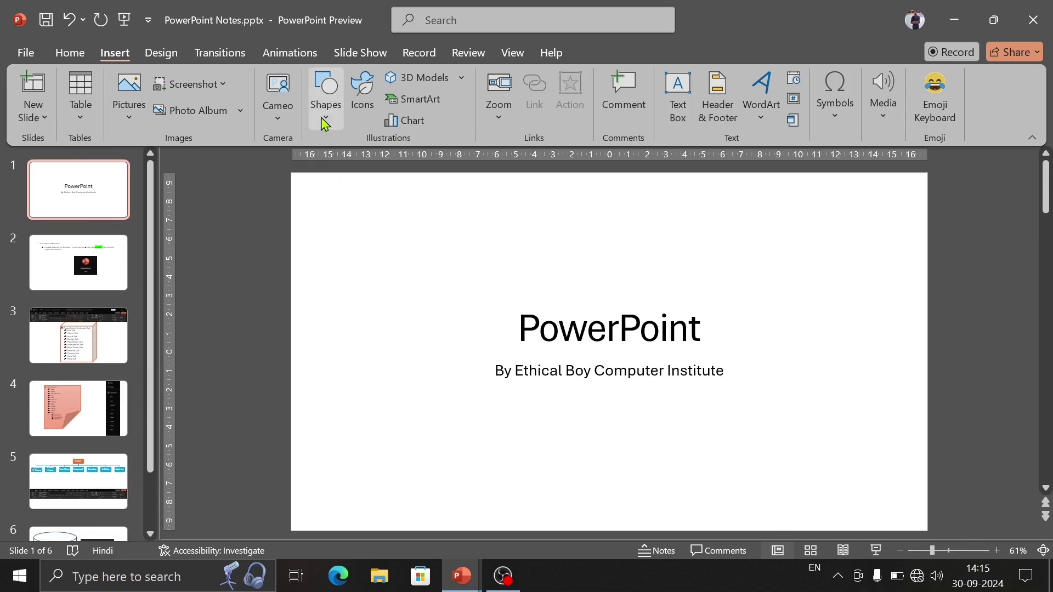
Place the insertion point after slide 1 in the thumbnail pane.
left_click(510, 117)
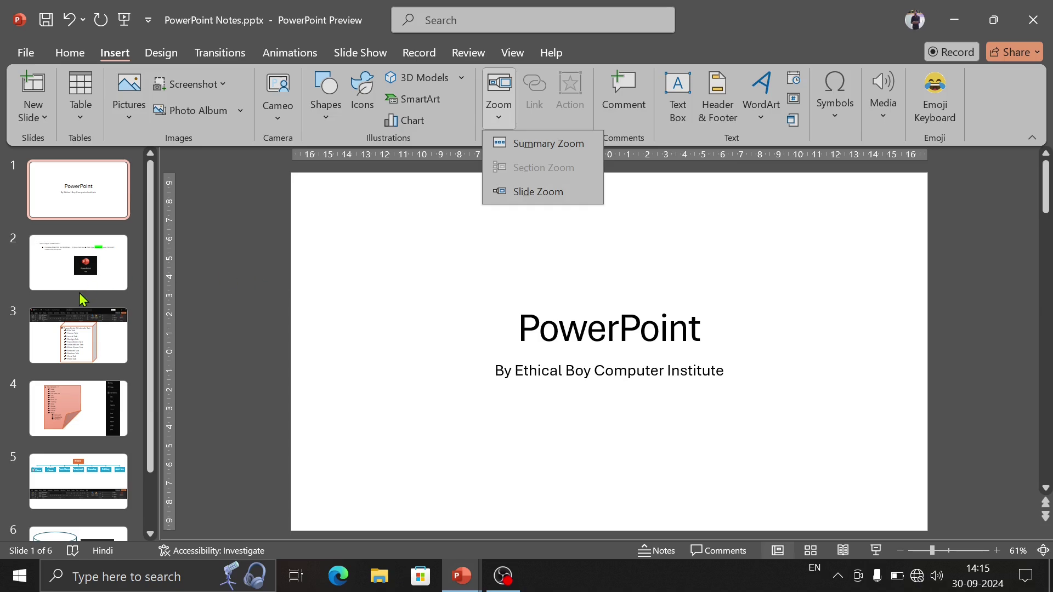
left_click(66, 231)
left_click(66, 231)
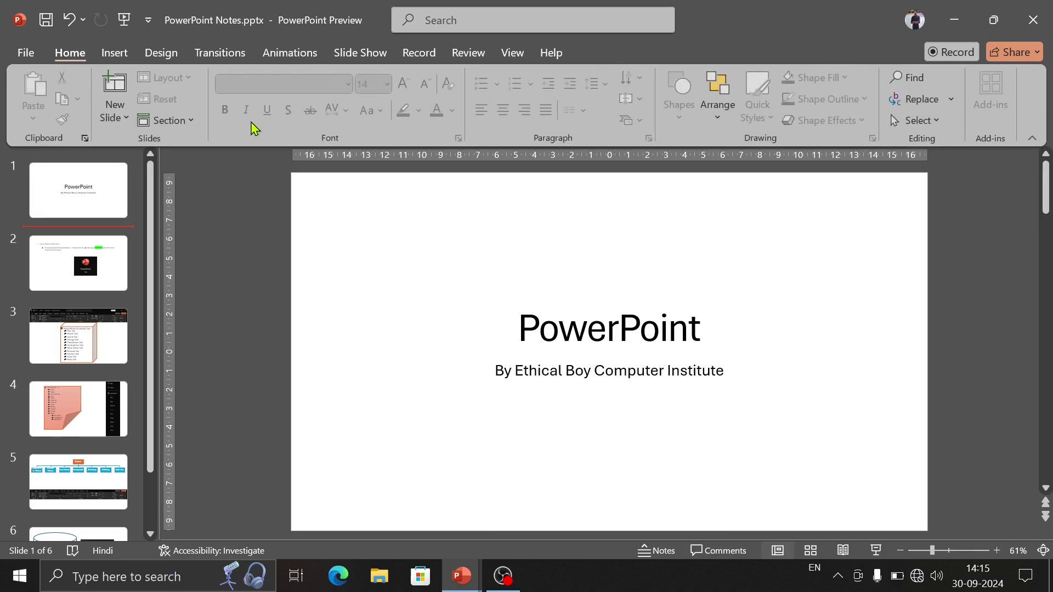
Add a section starting at slide 2 named 'Basic Informations Of PowerPoint'.
left_click(187, 122)
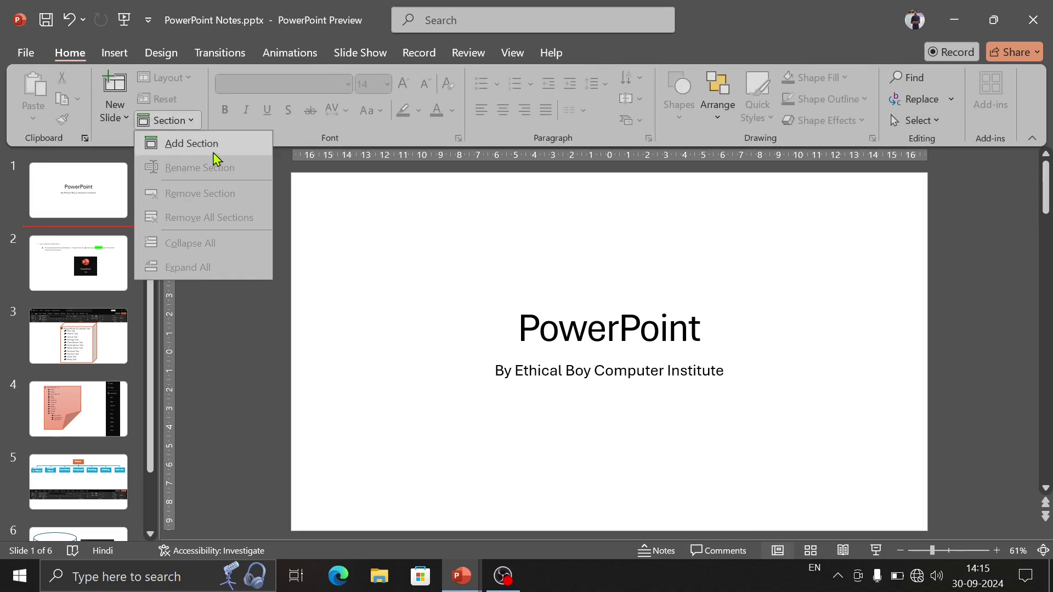
left_click(208, 145)
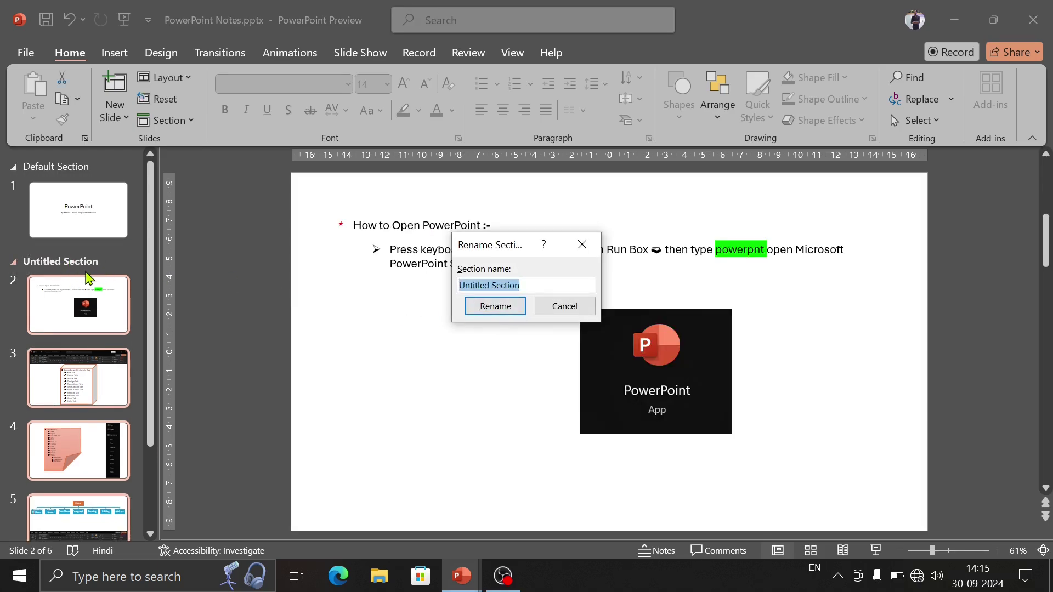
left_click_drag(533, 284, 454, 284)
type("Bas")
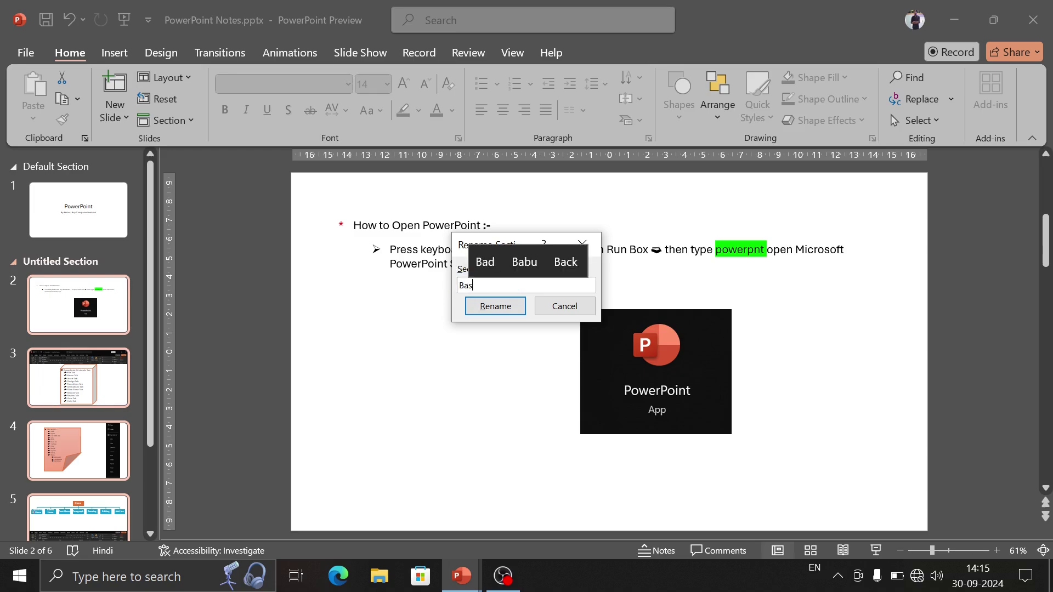
type("ic ")
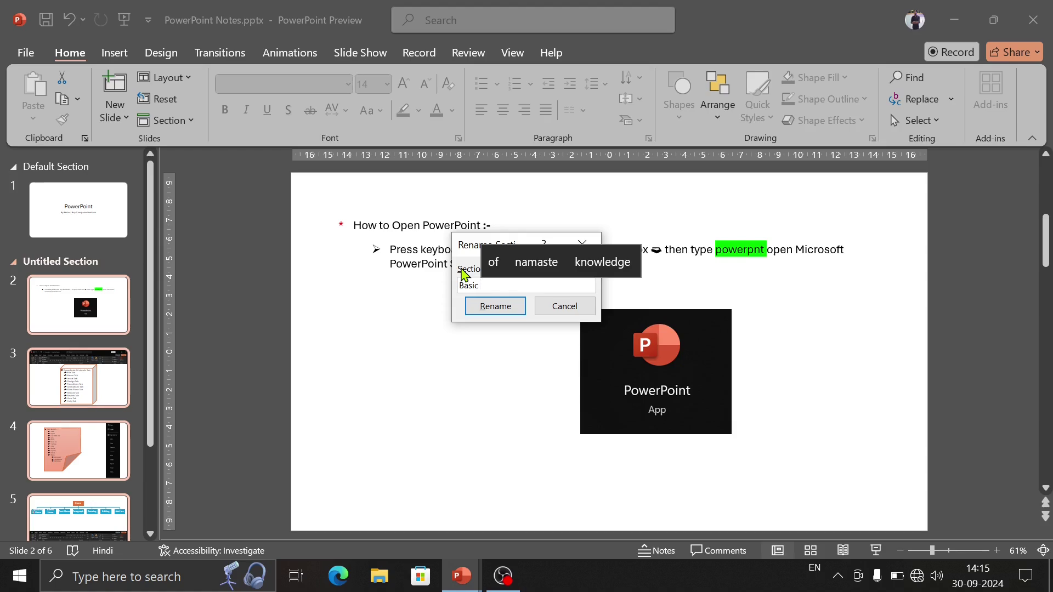
type("I")
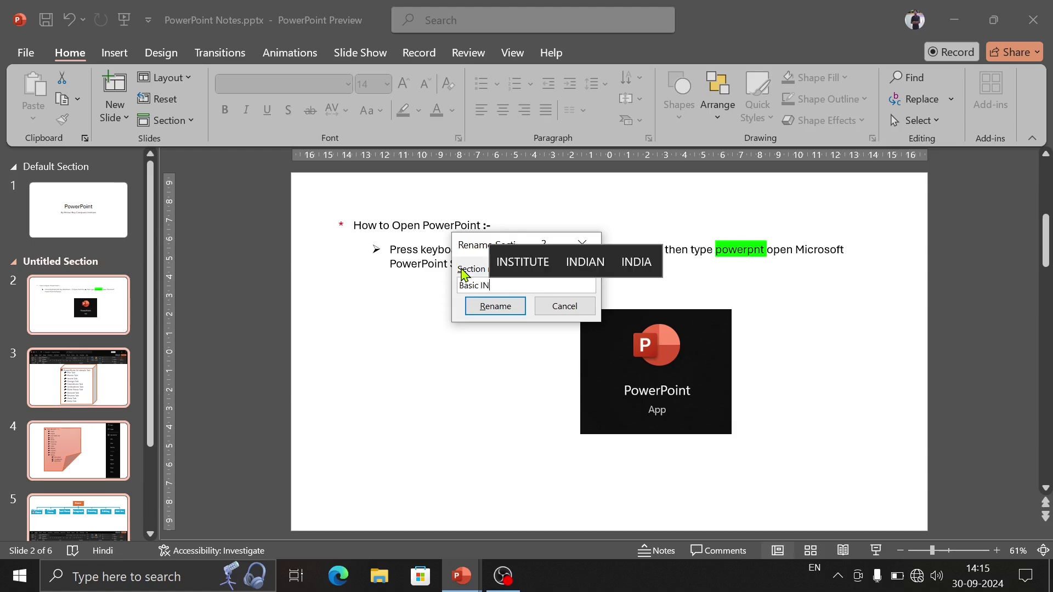
type("nformati")
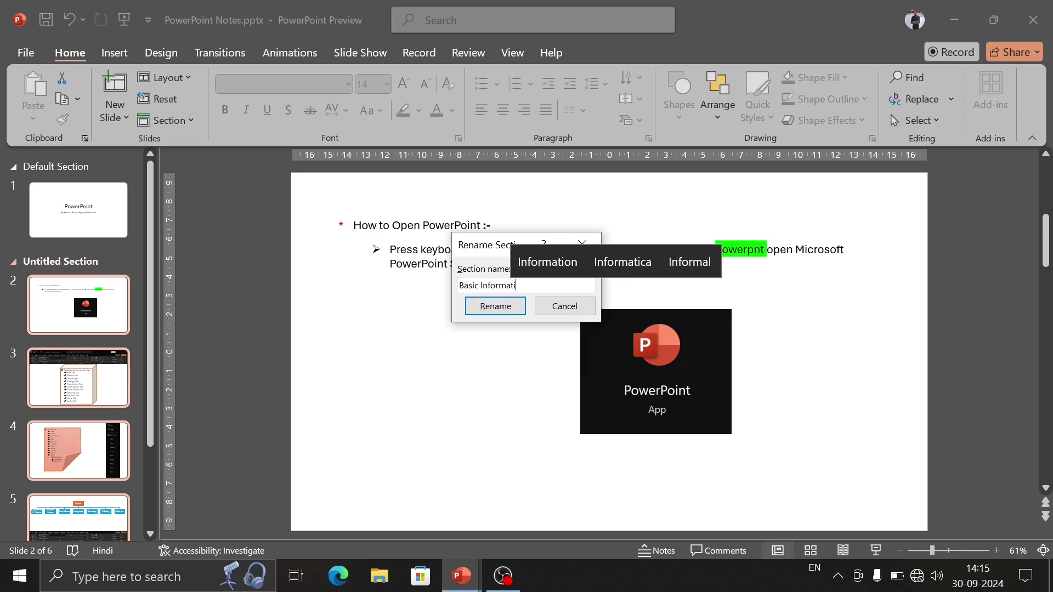
type("on")
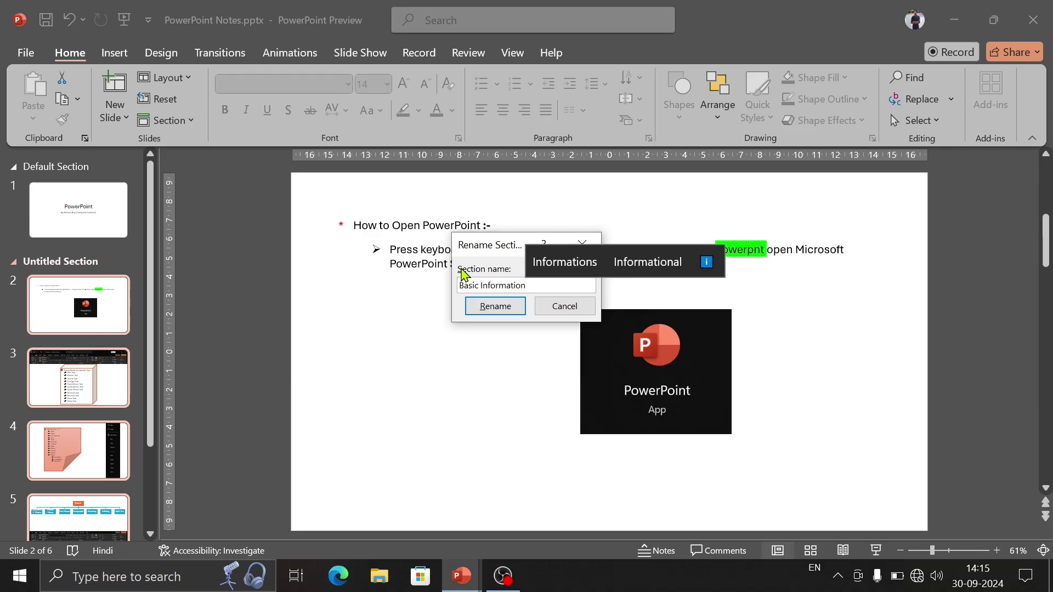
type("s ")
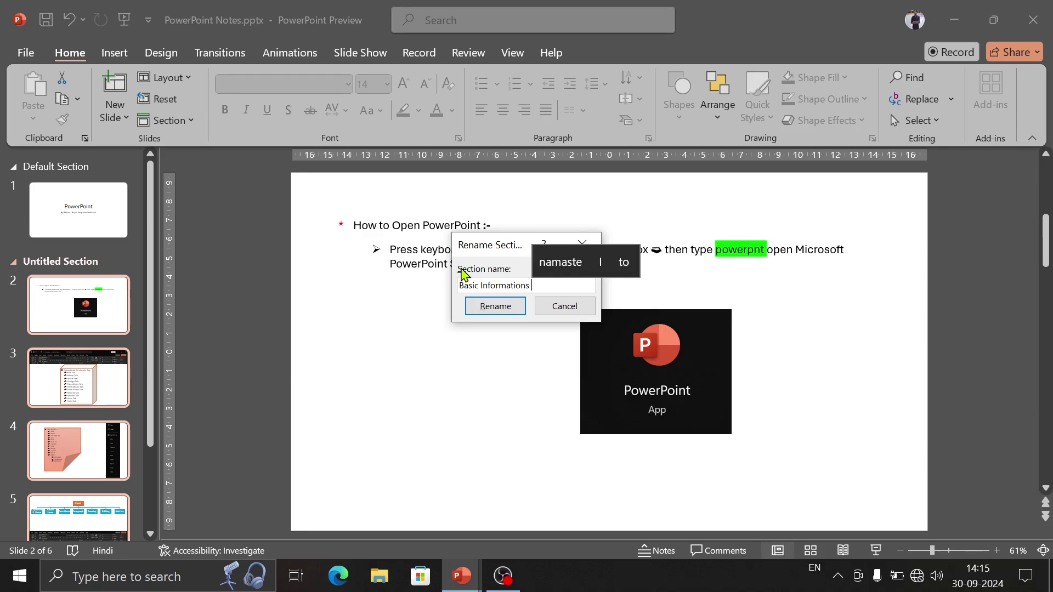
type("Of ")
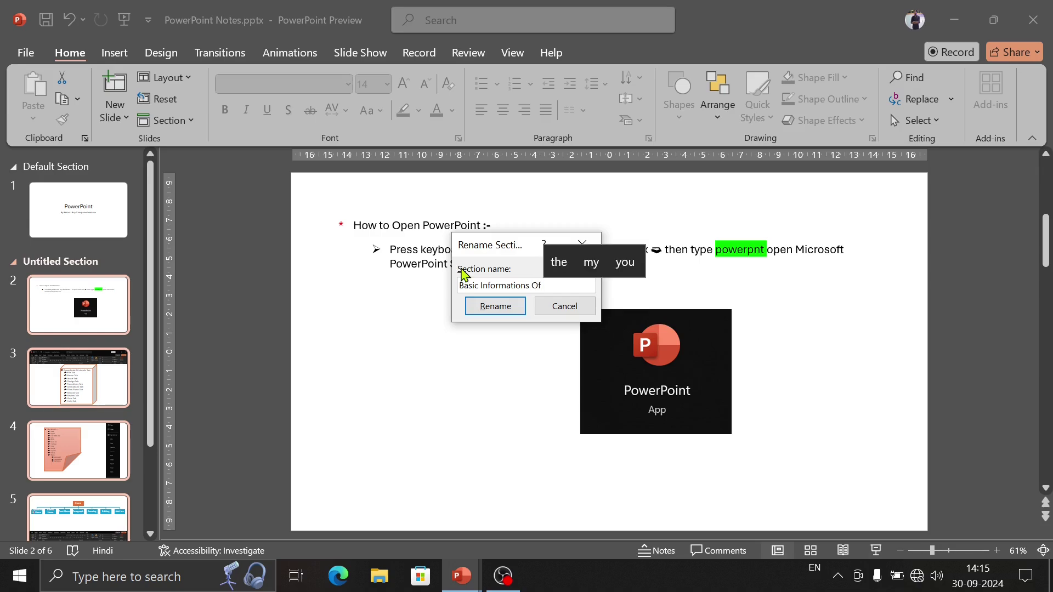
type("Powe")
key("BackSpace")
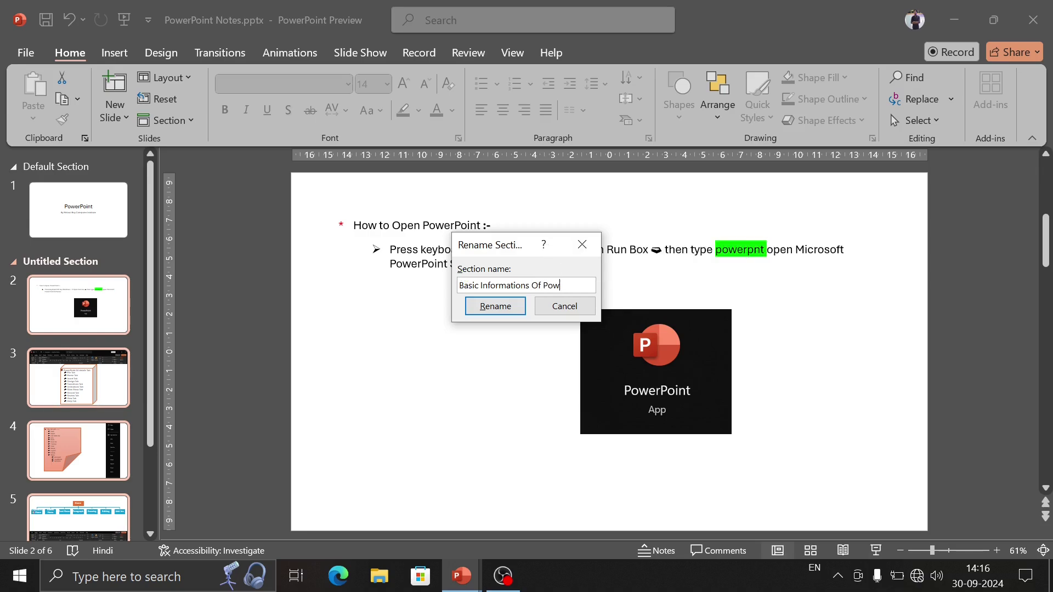
type("er")
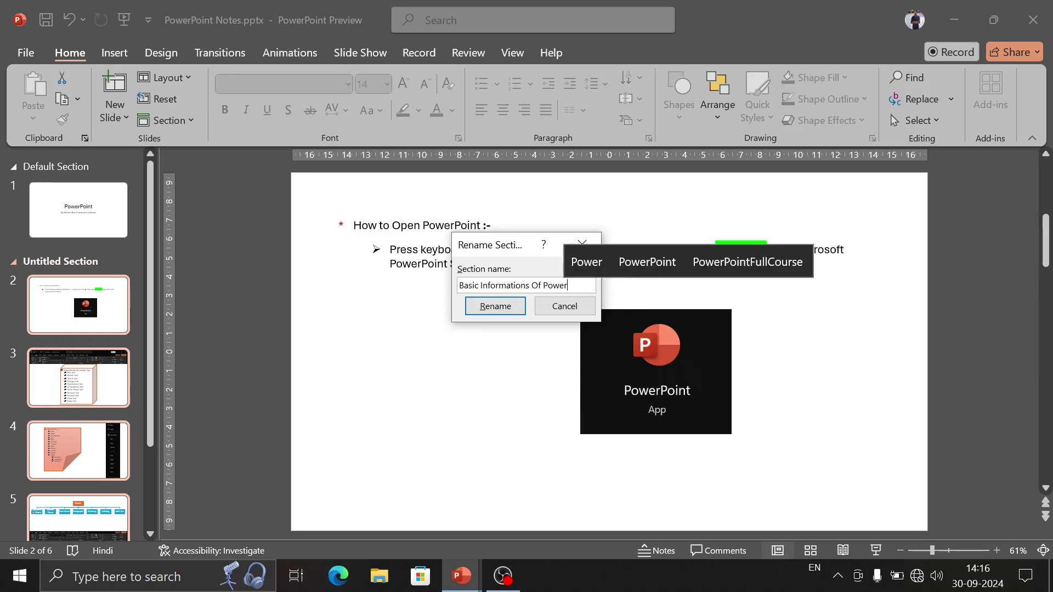
key("BackSpace")
type("o")
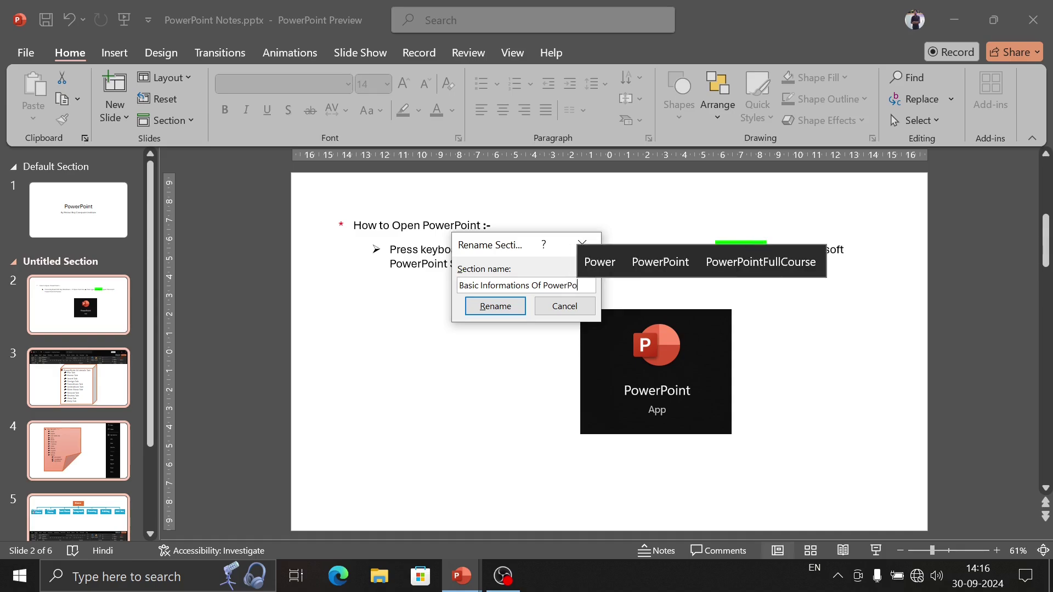
type("n")
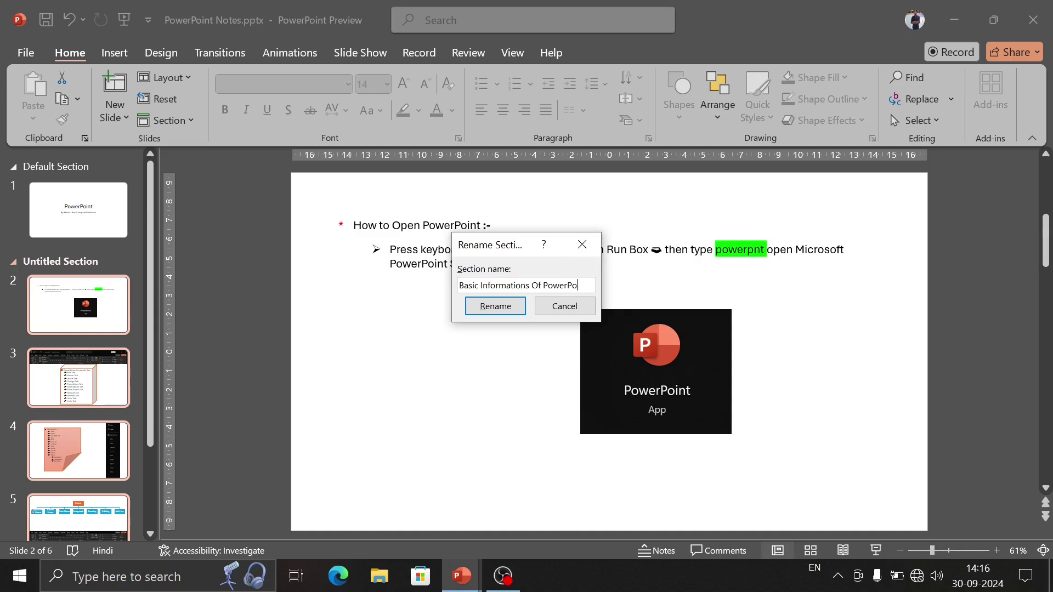
type("nt")
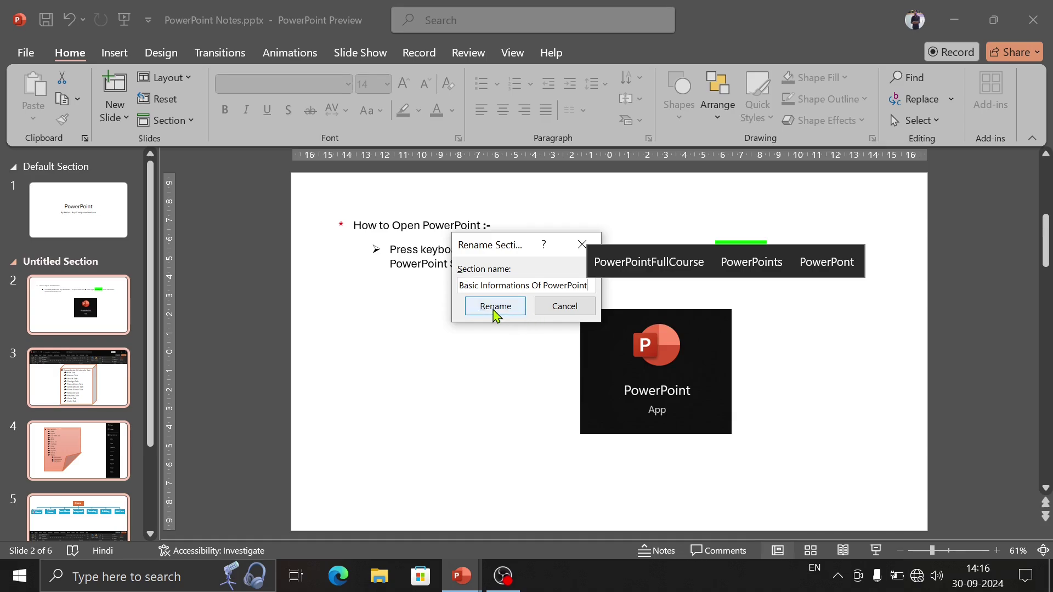
left_click(494, 309)
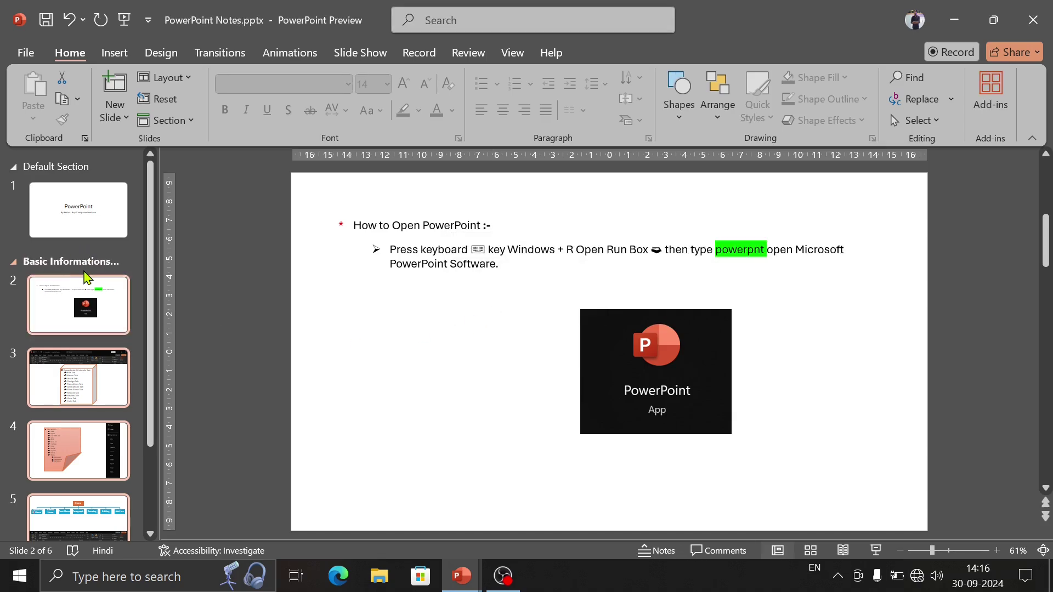
Scroll down the thumbnail pane and select slide 5.
left_click(14, 263)
left_click(15, 270)
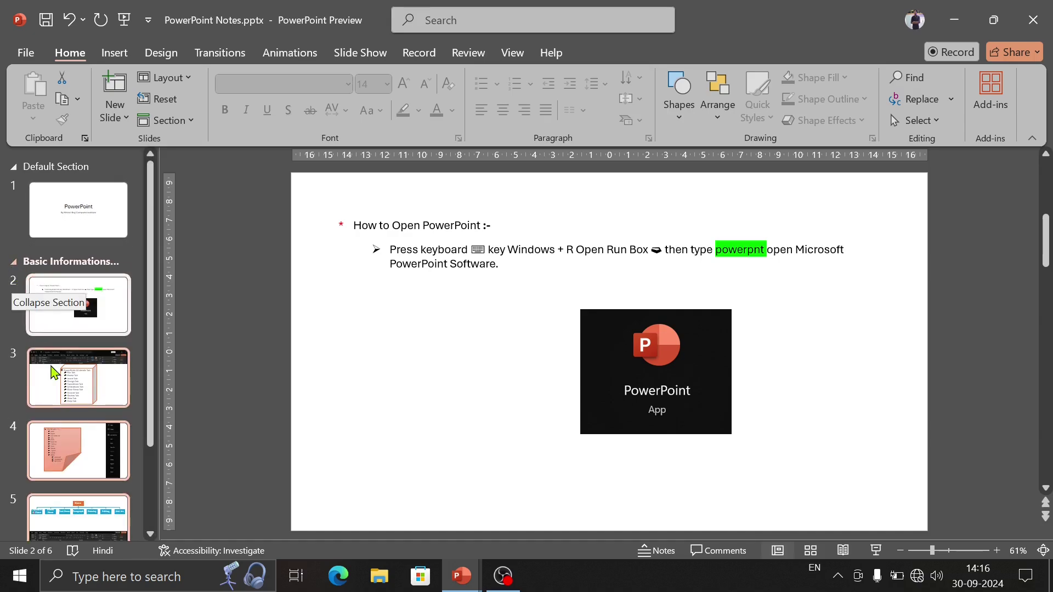
scroll(34, 481, "down", 3)
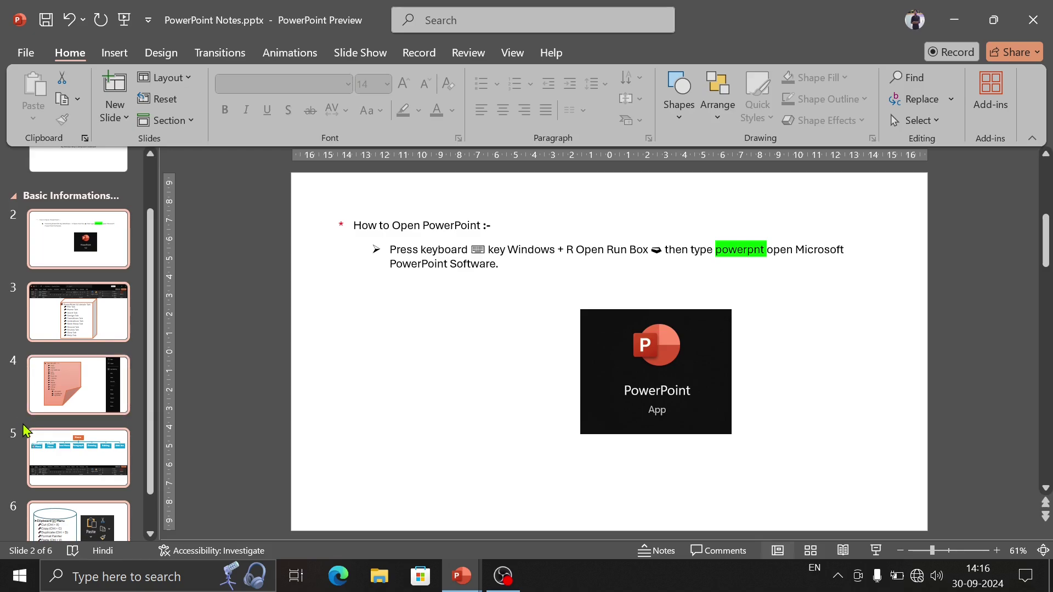
left_click(58, 446)
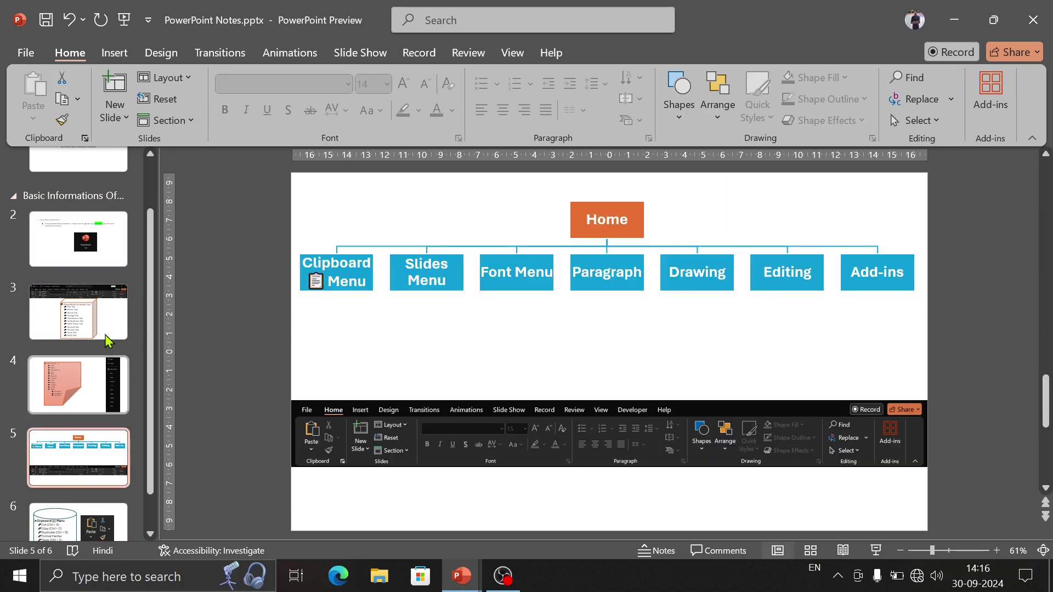
Add a section at slide 5 named 'Advanced Options PowerPoint'.
left_click(170, 120)
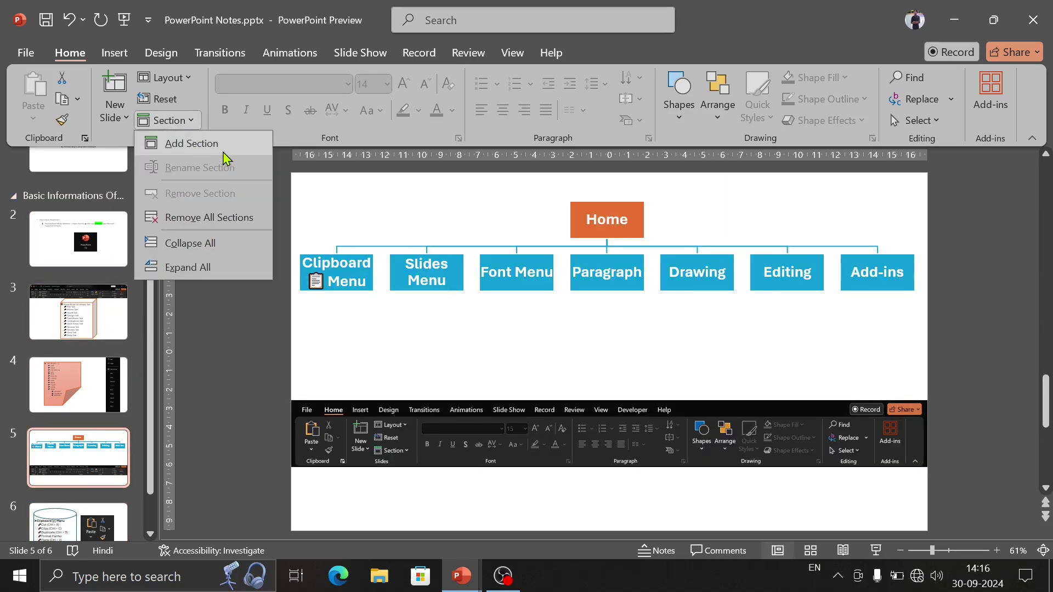
left_click(213, 155)
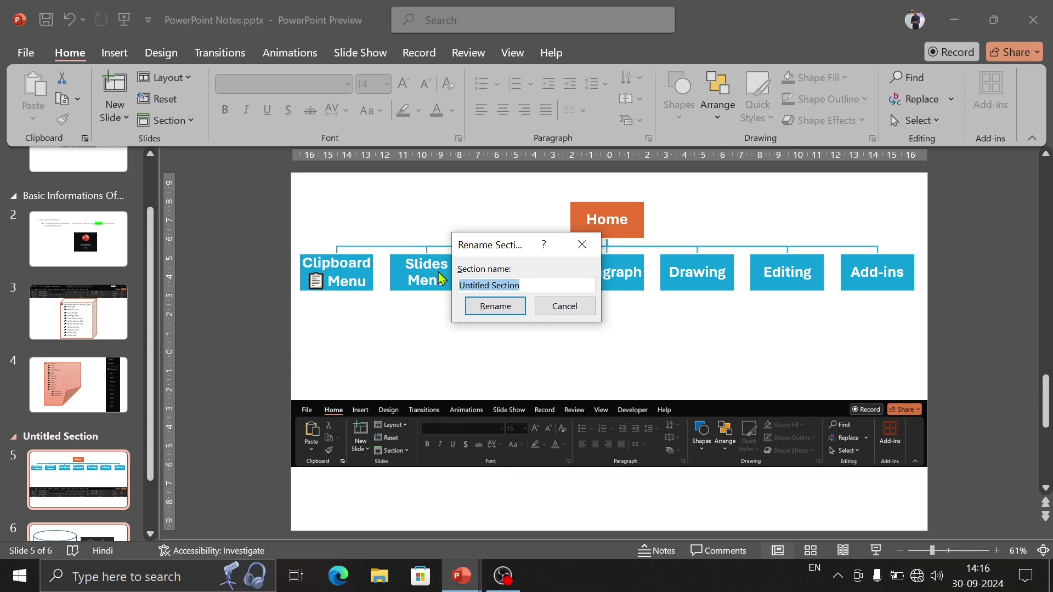
type("Advanc")
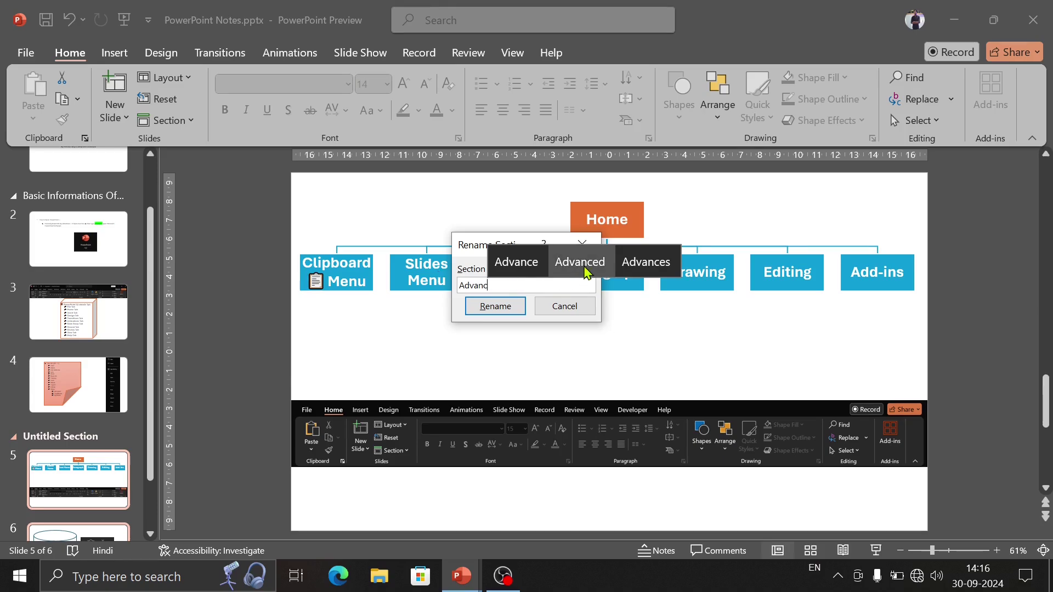
left_click(584, 269)
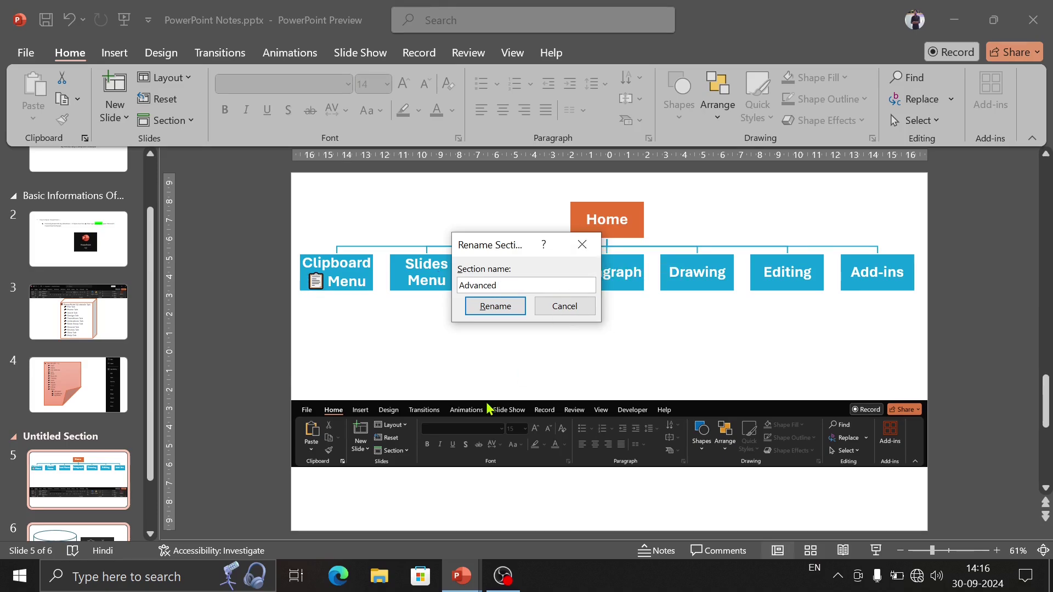
type(" Op")
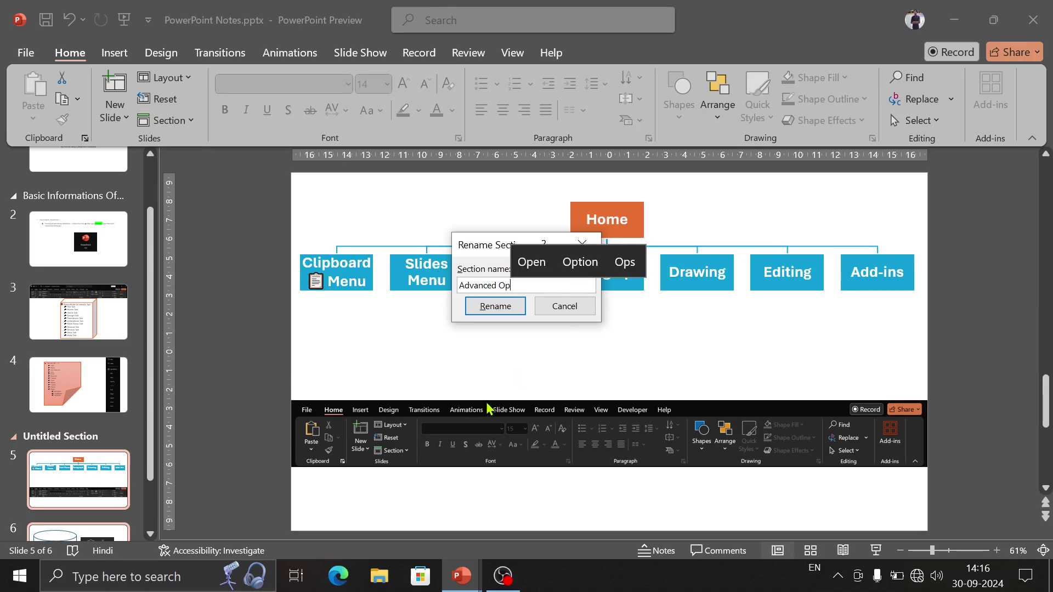
type("tions")
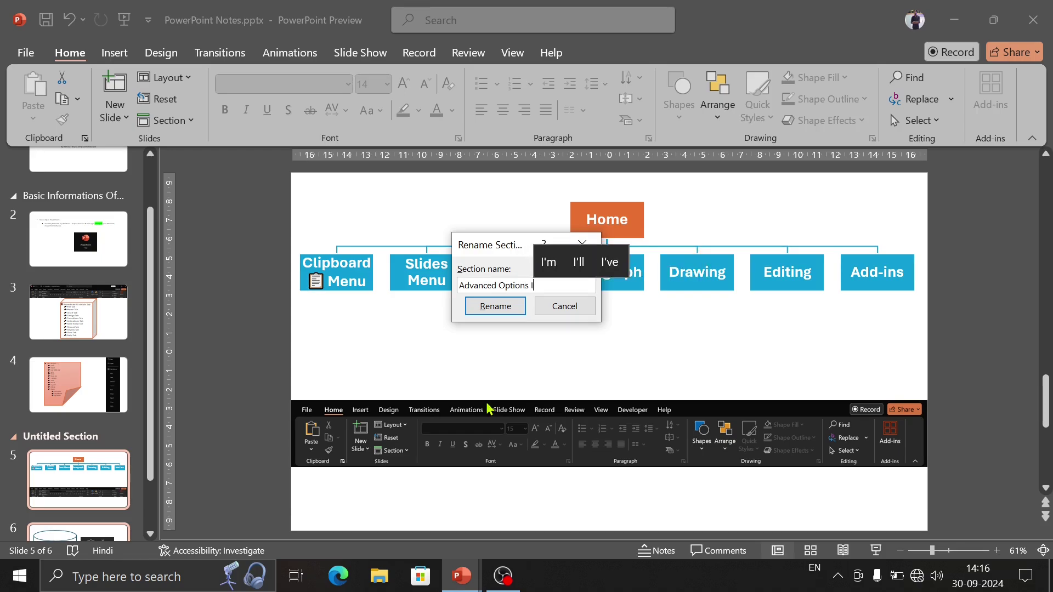
type(" O")
type("Ptyi")
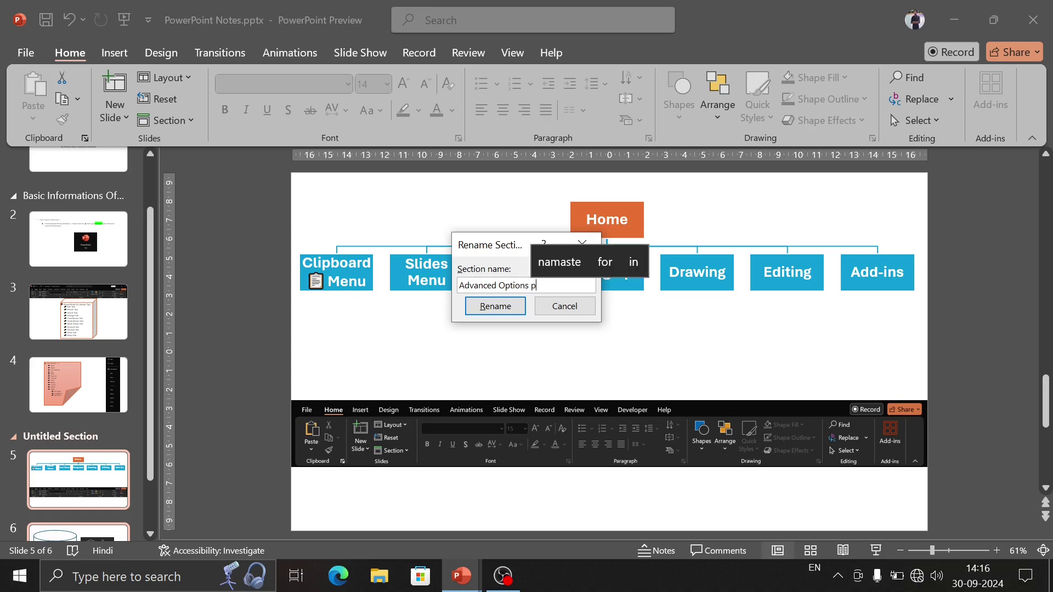
type("o")
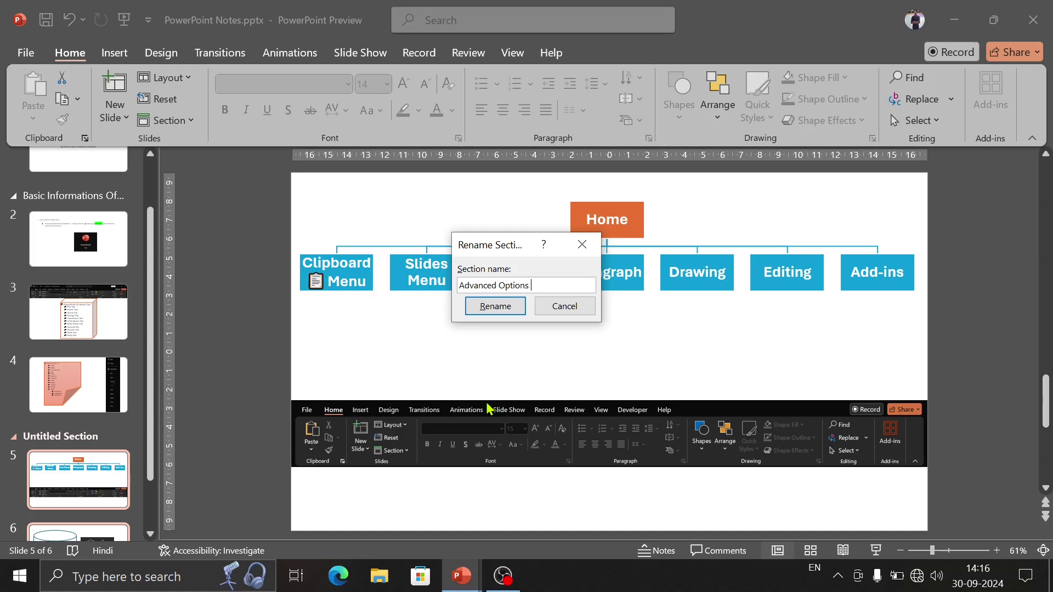
type("wer")
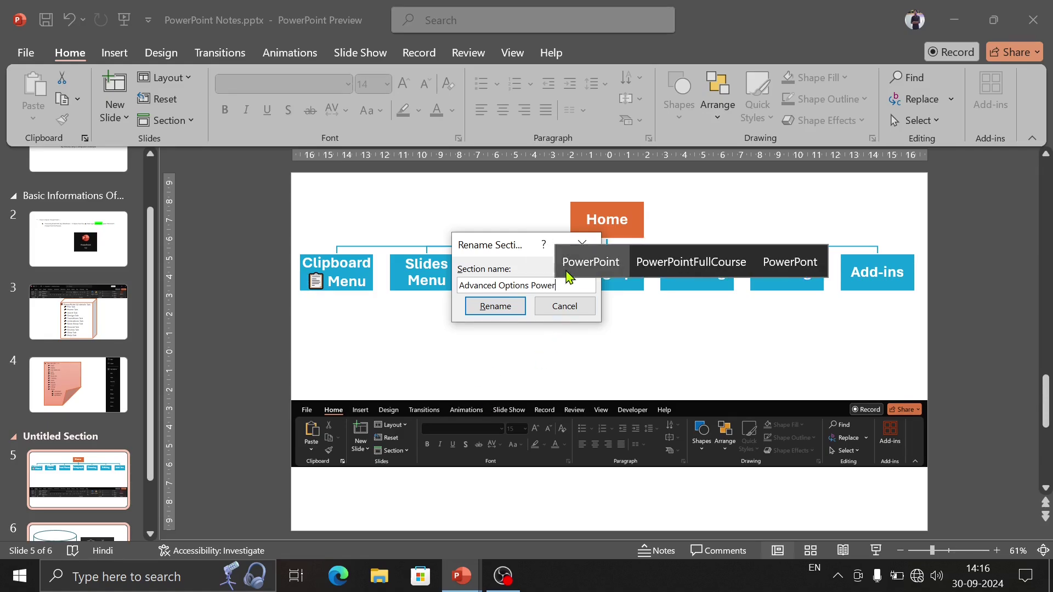
left_click(571, 270)
Confirm the 'Advanced Options PowerPoint' name and collapse the Advanced Options and Basic Informations sections.
left_click(495, 306)
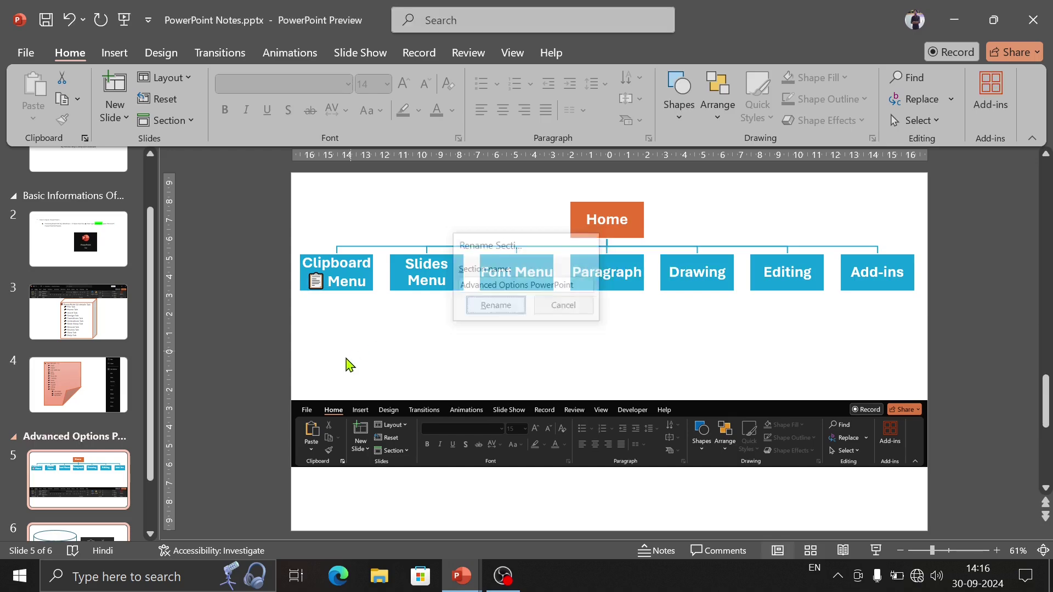
left_click(15, 437)
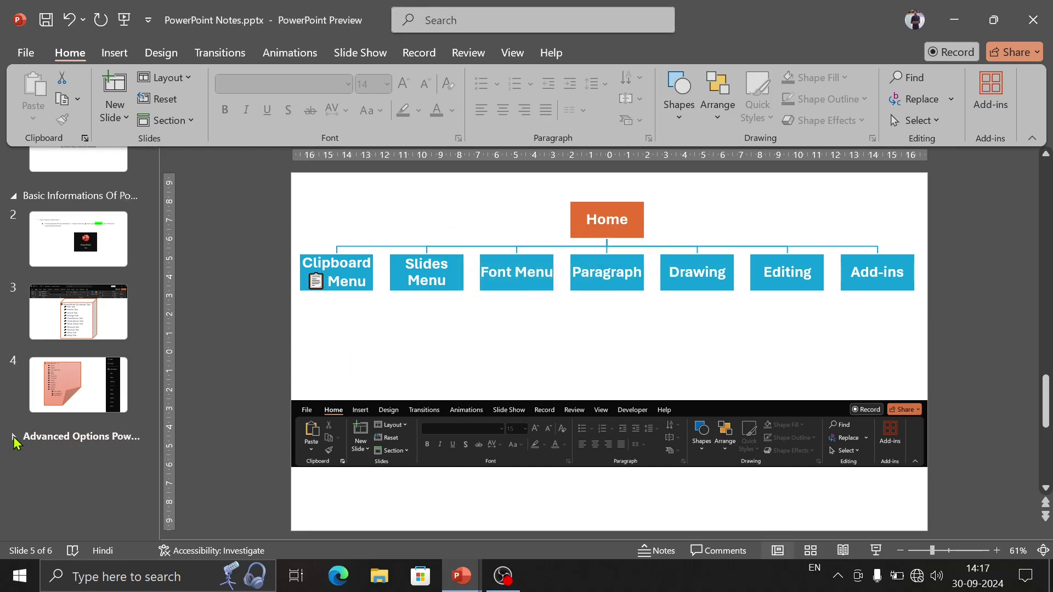
left_click(15, 256)
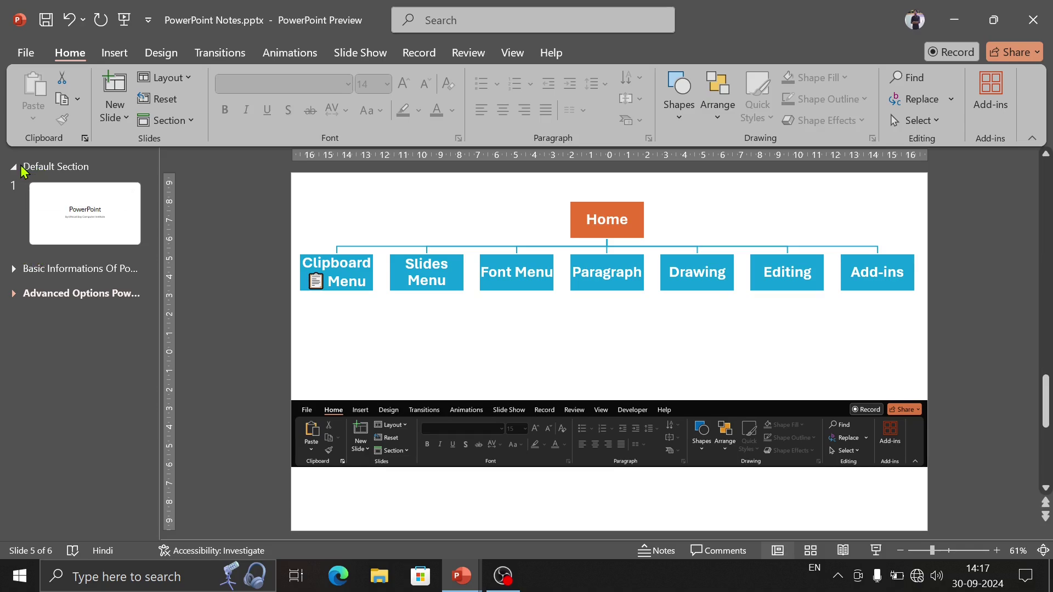
left_click(23, 171)
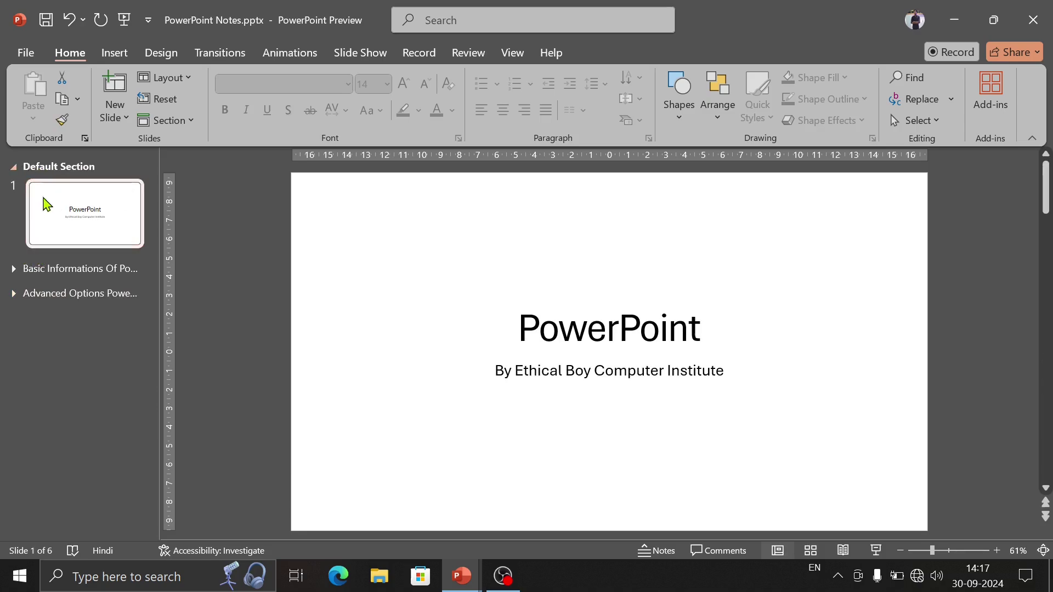
left_click(14, 167)
left_click(14, 167)
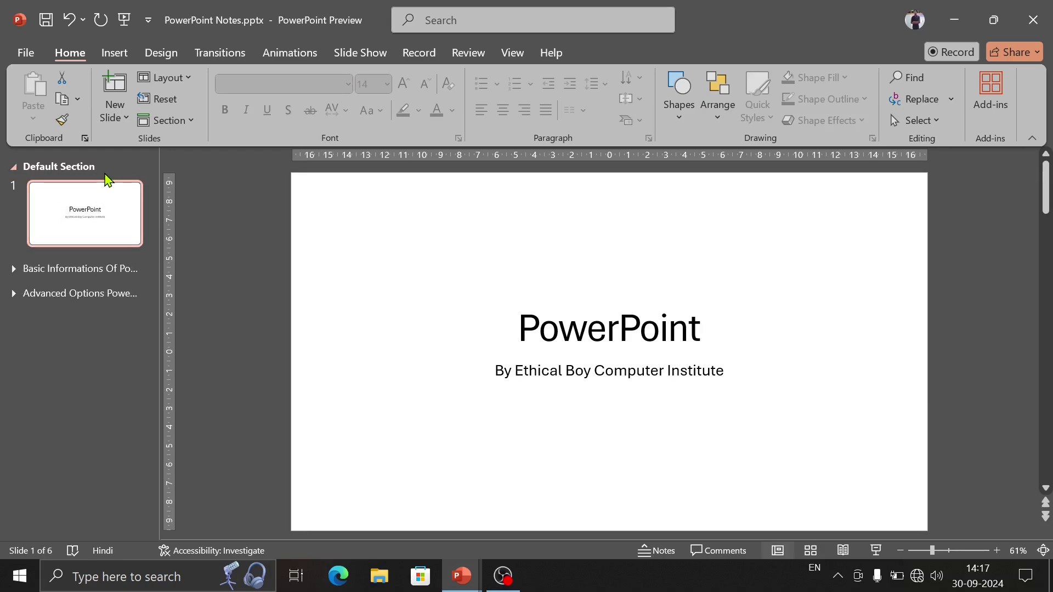
Insert a Blank layout slide above the title slide at the start of the deck.
left_click_drag(104, 166, 106, 173)
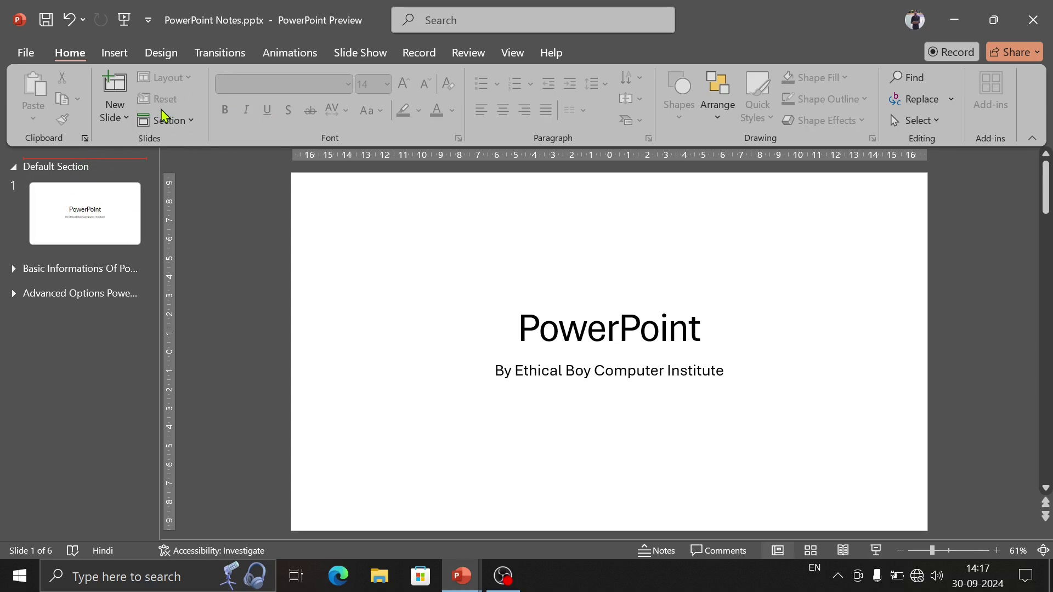
left_click(171, 120)
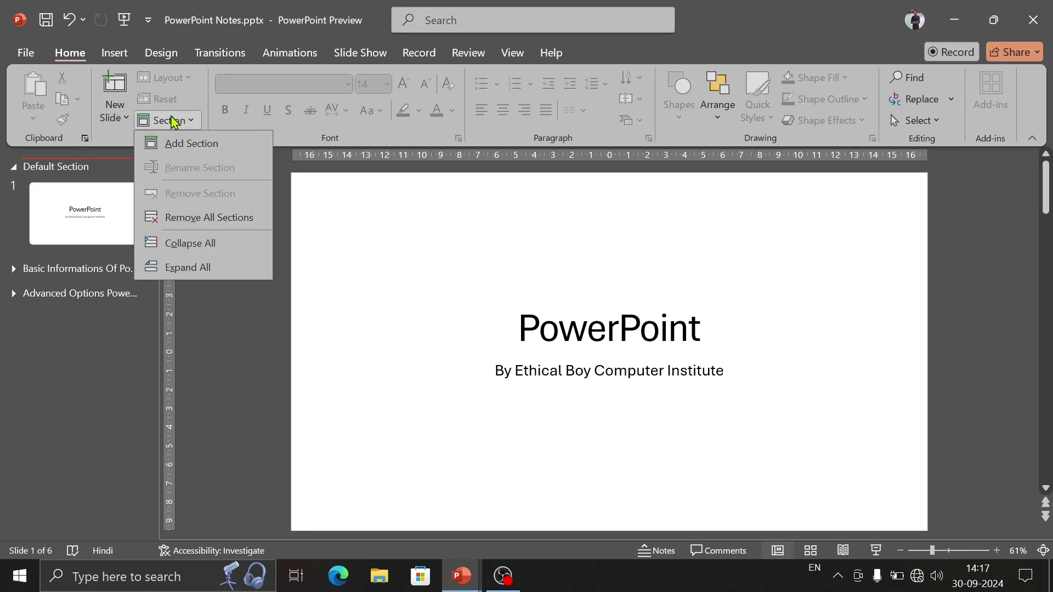
left_click(126, 117)
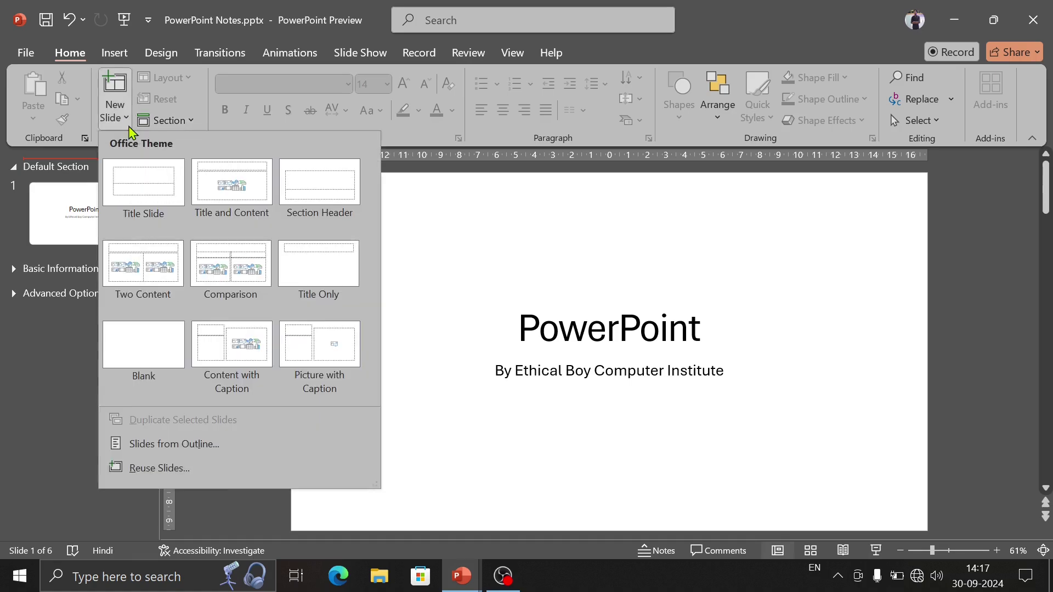
left_click(142, 354)
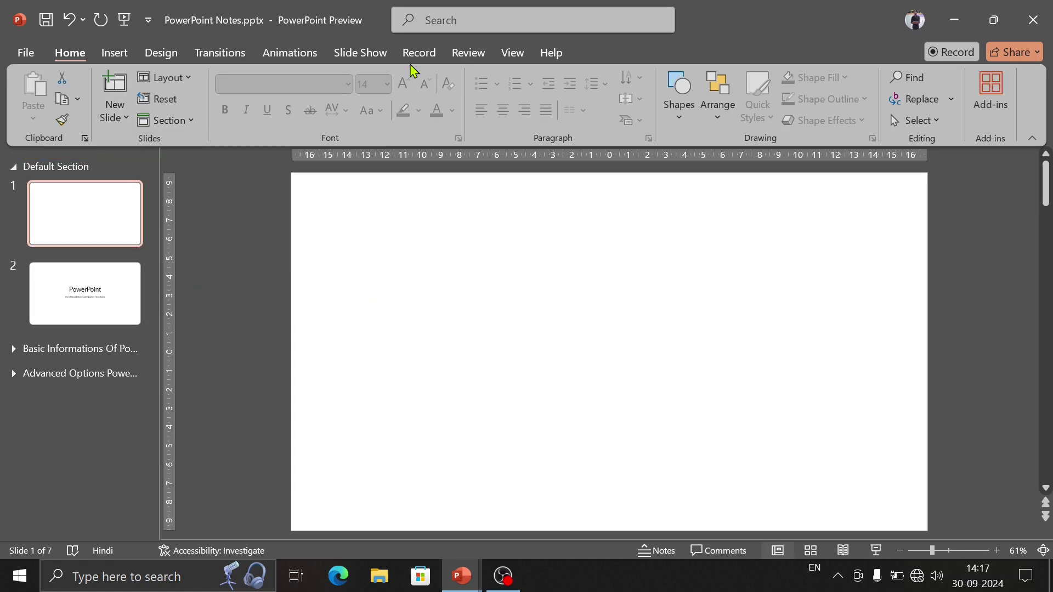
left_click(106, 56)
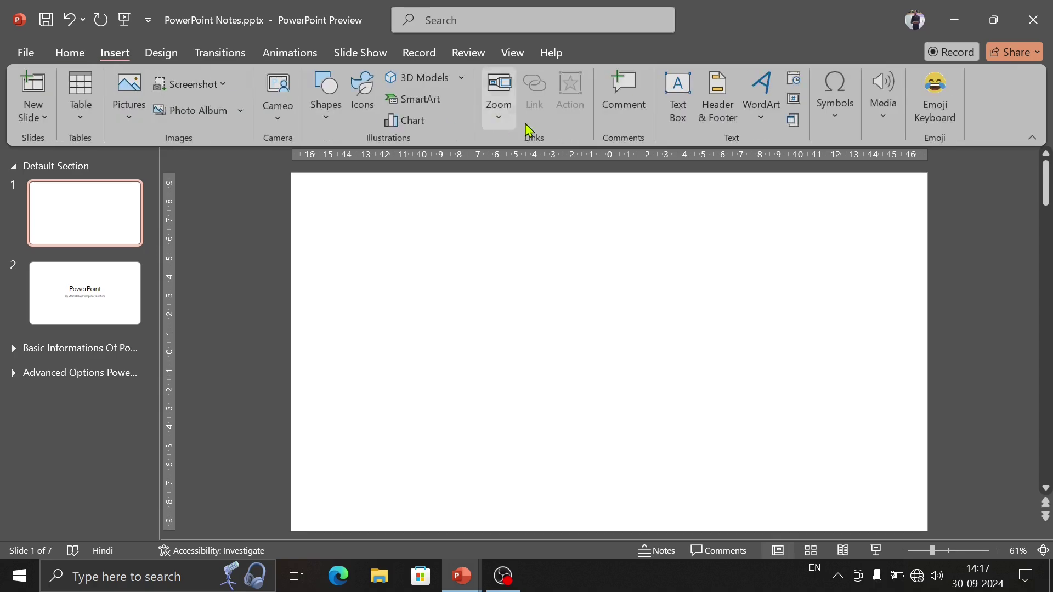
left_click(508, 126)
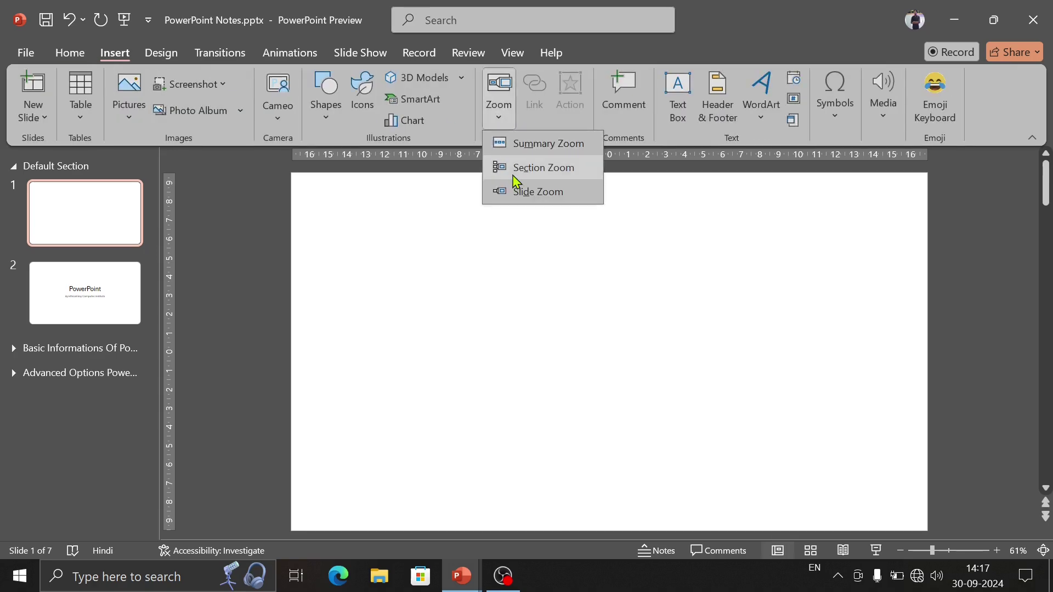
left_click(560, 174)
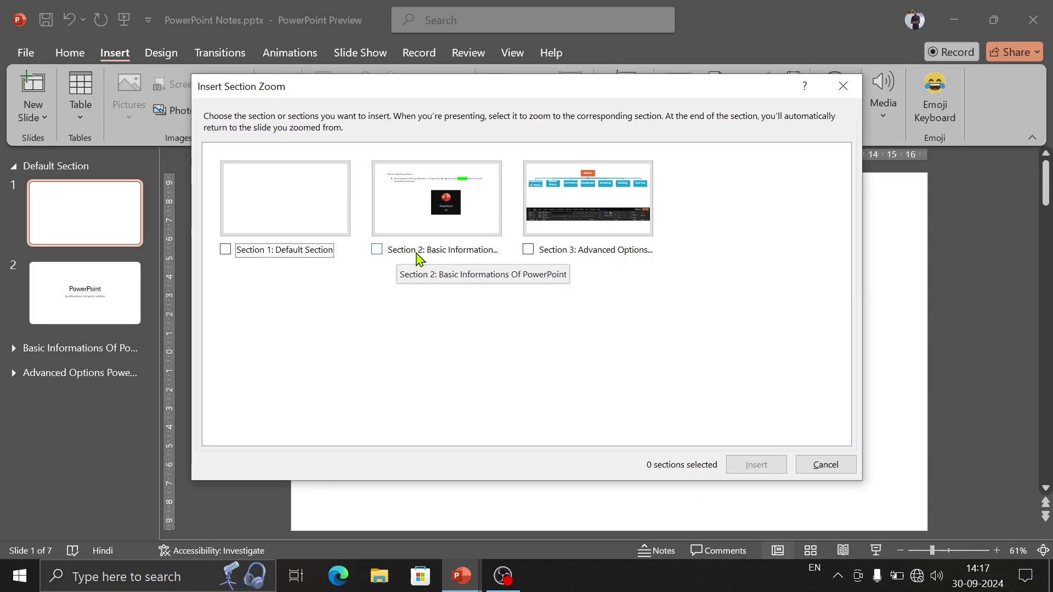
left_click(419, 252)
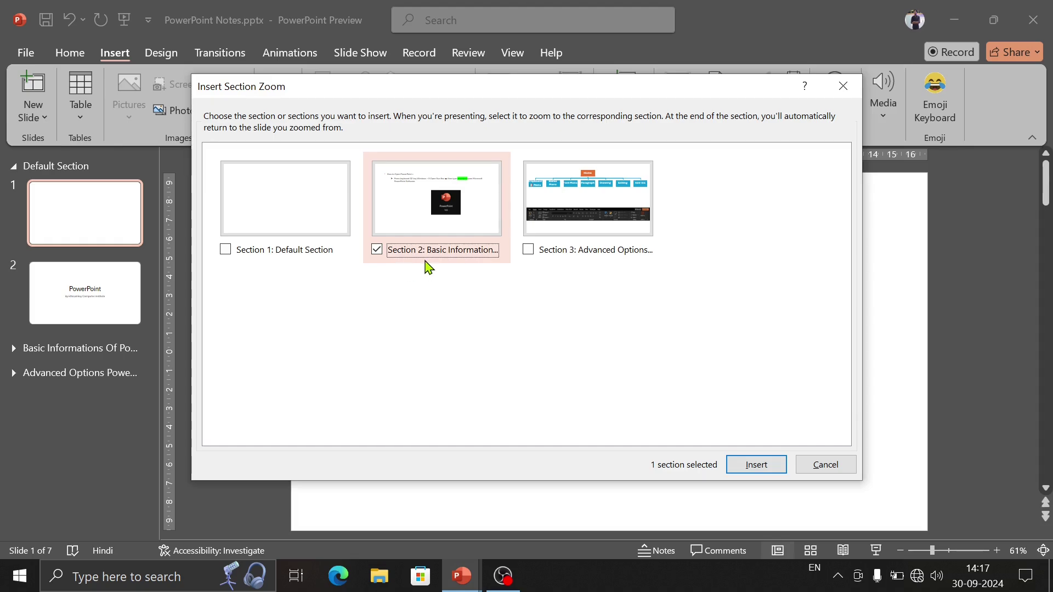
left_click(529, 252)
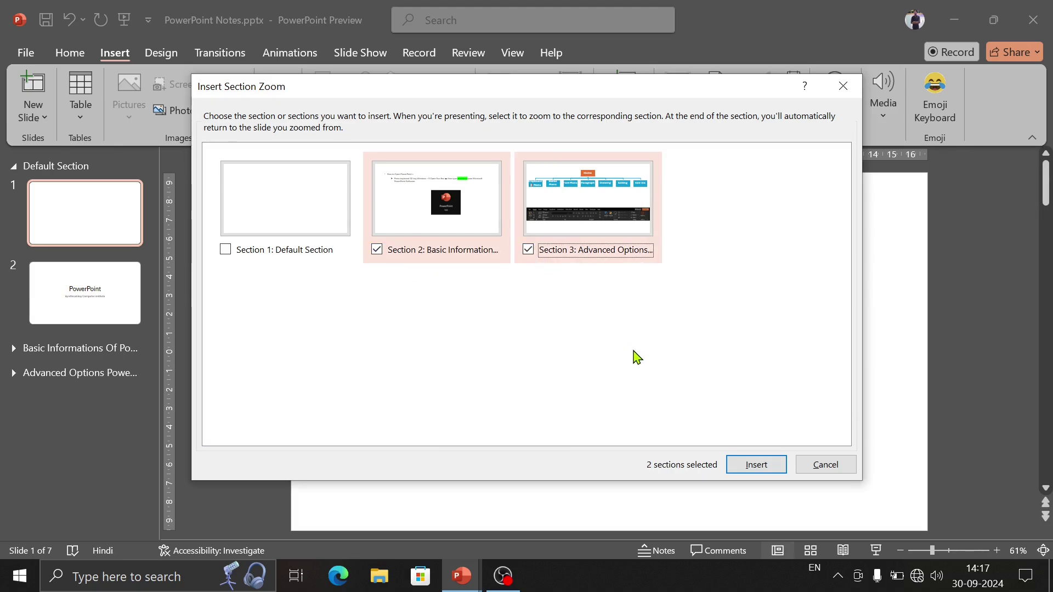
left_click(757, 466)
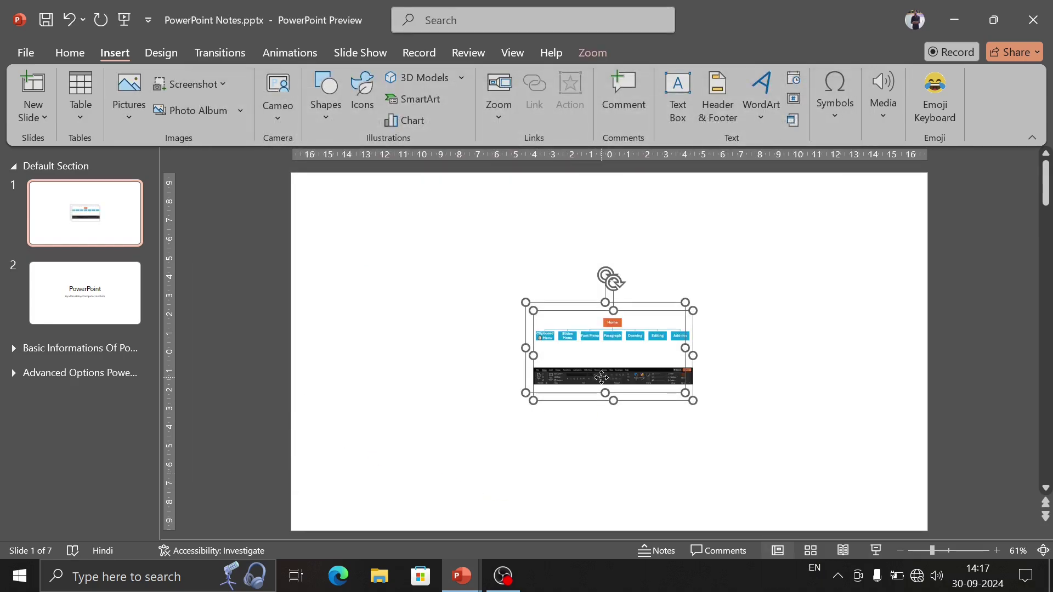
left_click_drag(602, 377, 476, 332)
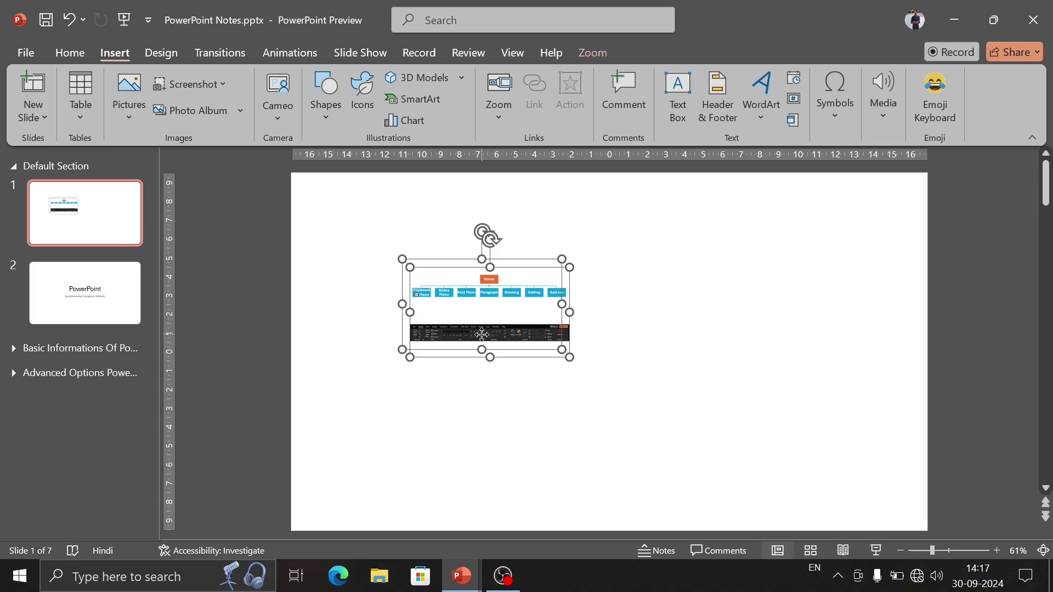
key("Delete")
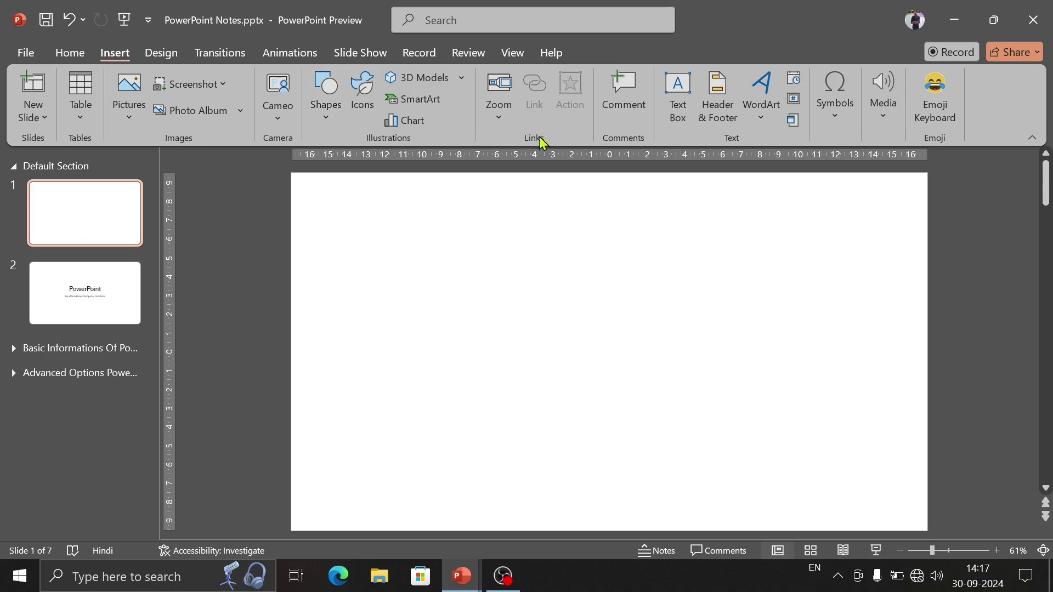
left_click(502, 109)
Insert a section zoom for Section 2 (Basic Informations Of PowerPoint) at the slide's upper left.
left_click(521, 190)
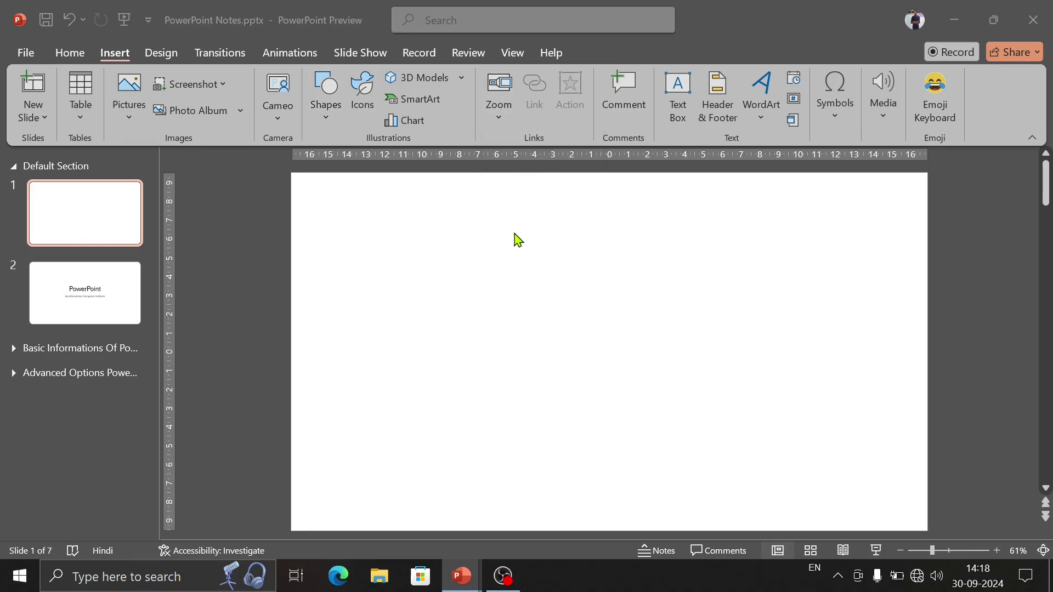
left_click(393, 250)
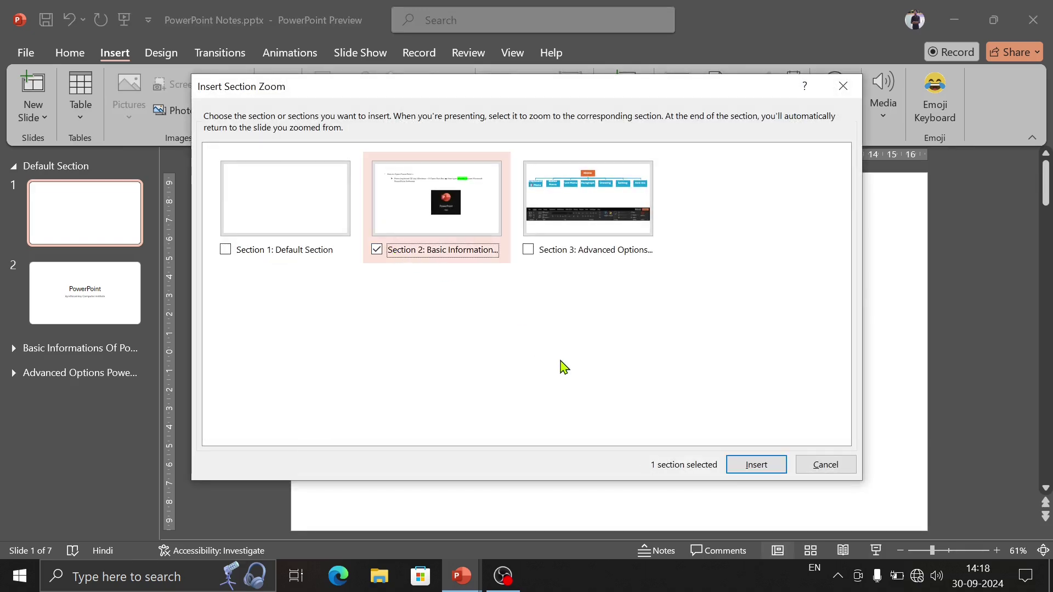
left_click(735, 466)
mouse_move(597, 369)
left_mouse_down()
mouse_move(487, 339)
mouse_move(418, 301)
left_mouse_up()
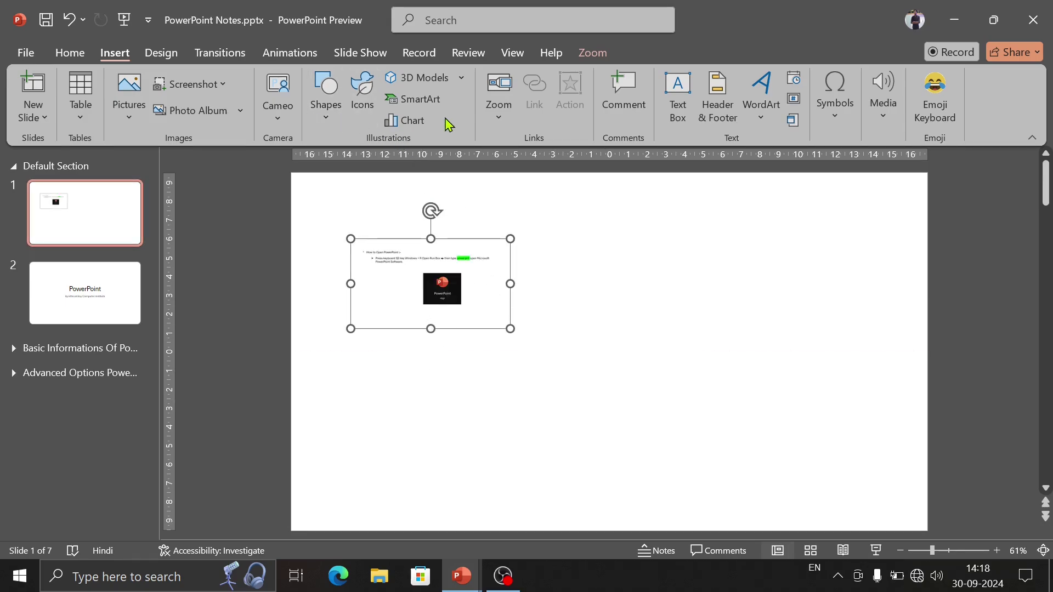
Add a section zoom for Section 3, the advanced-options section, to the right of the first.
left_click(496, 113)
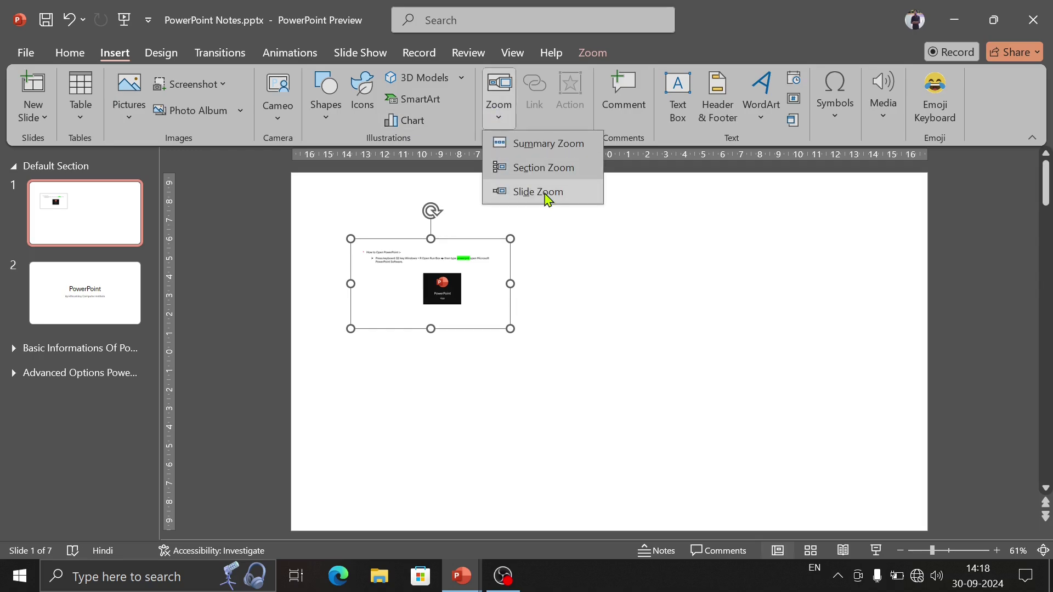
left_click(548, 172)
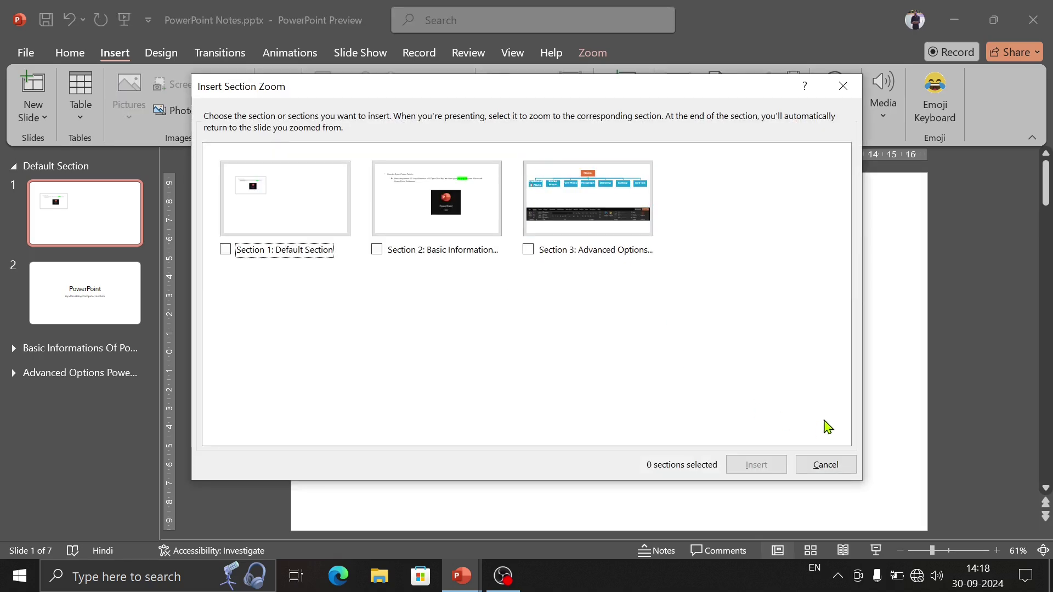
left_click(843, 86)
left_click(807, 330)
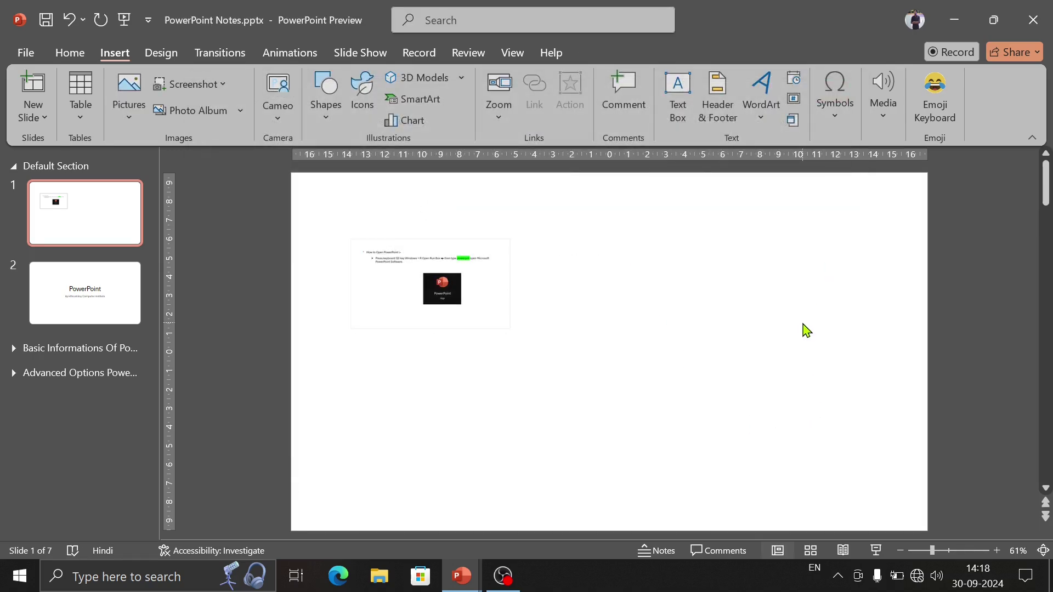
left_click(497, 112)
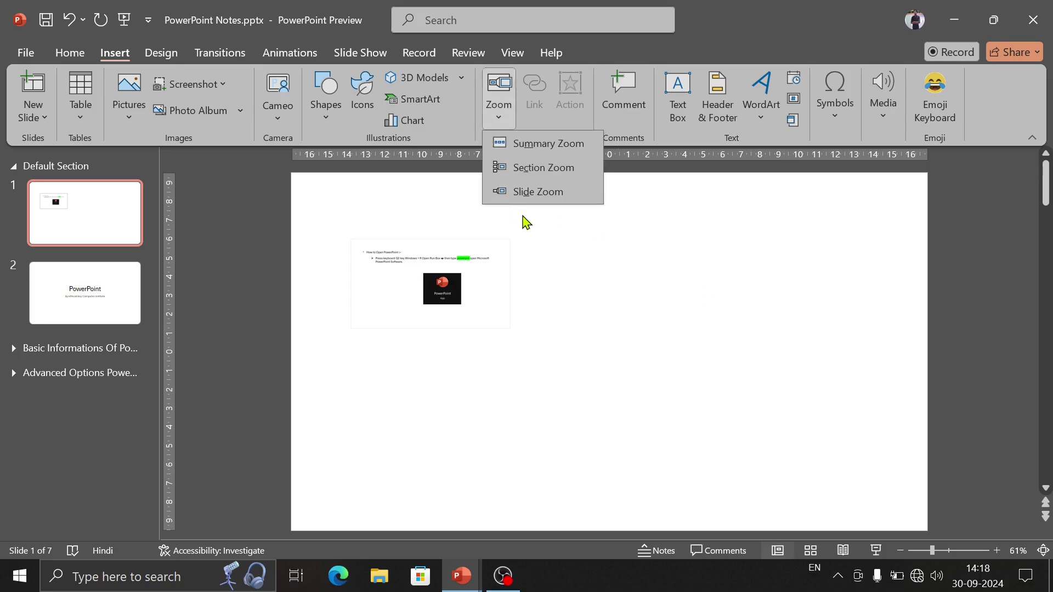
left_click(541, 167)
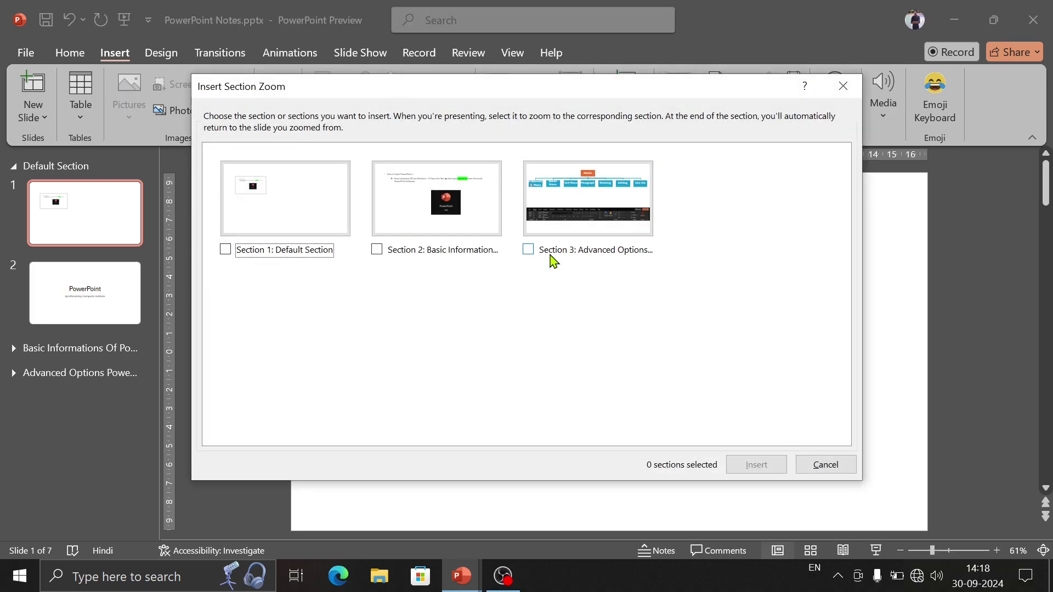
left_click(556, 253)
left_click(756, 464)
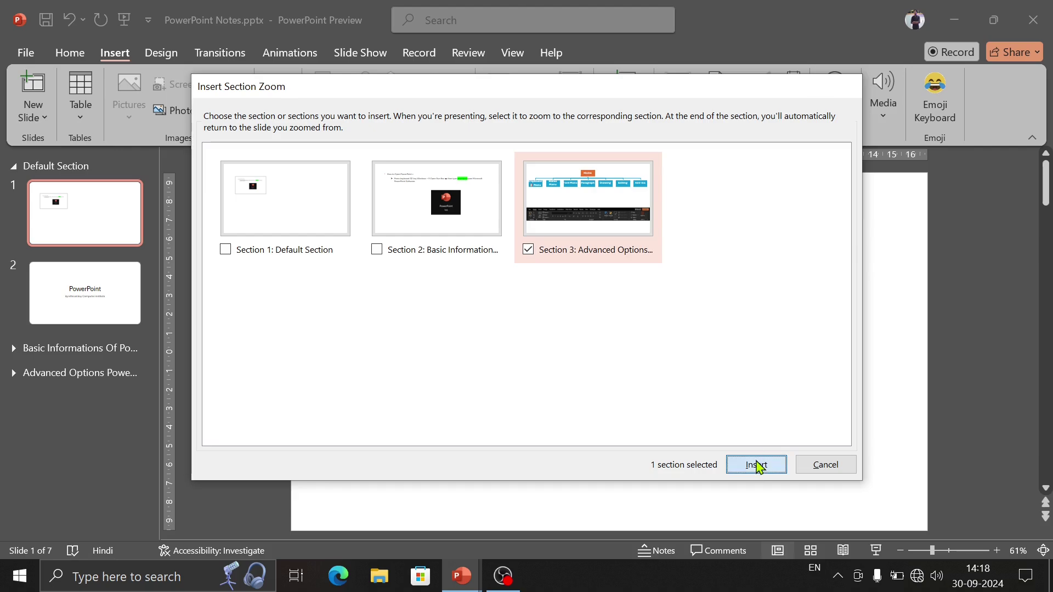
left_click_drag(609, 372, 667, 304)
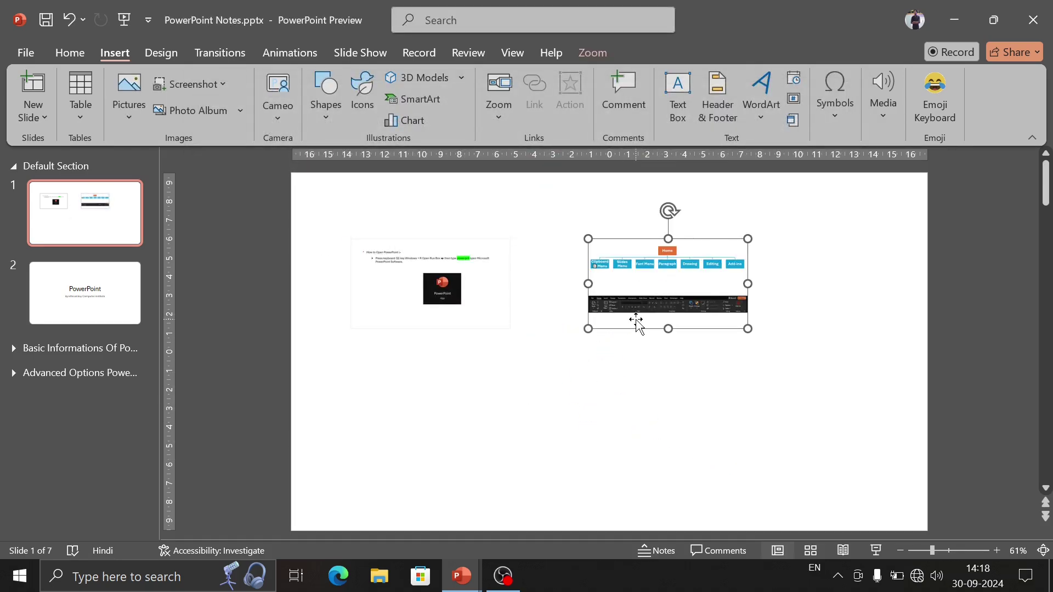
left_click(876, 550)
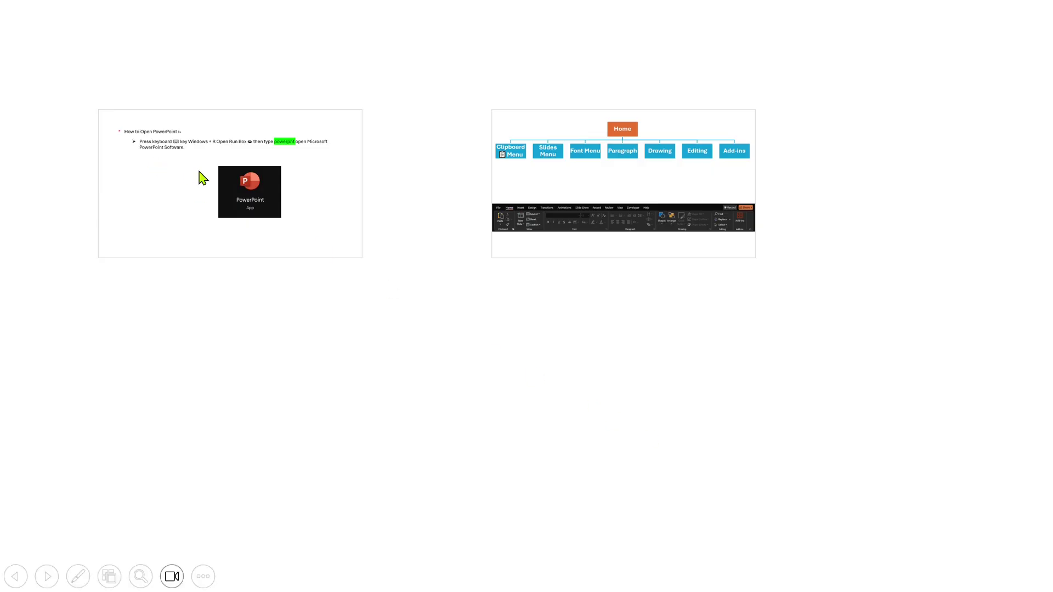
left_click(203, 178)
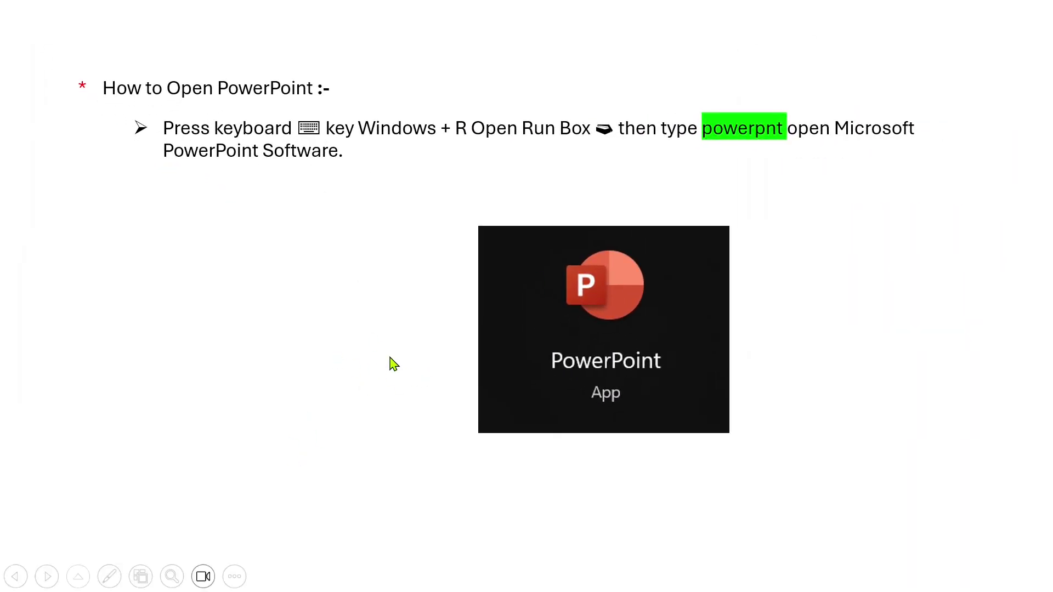
left_click(394, 364)
left_click(392, 371)
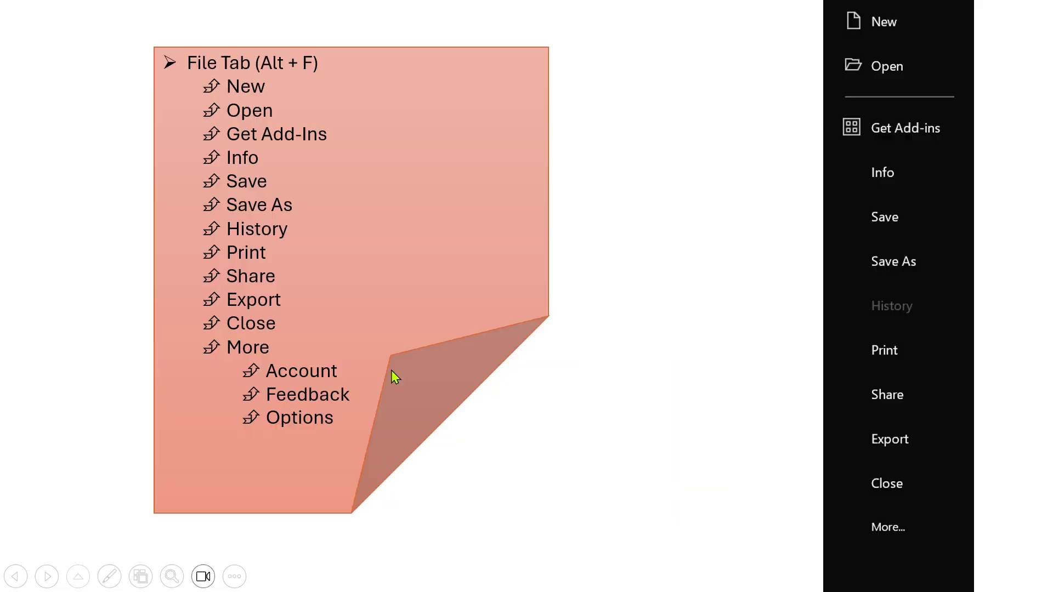
left_click(393, 371)
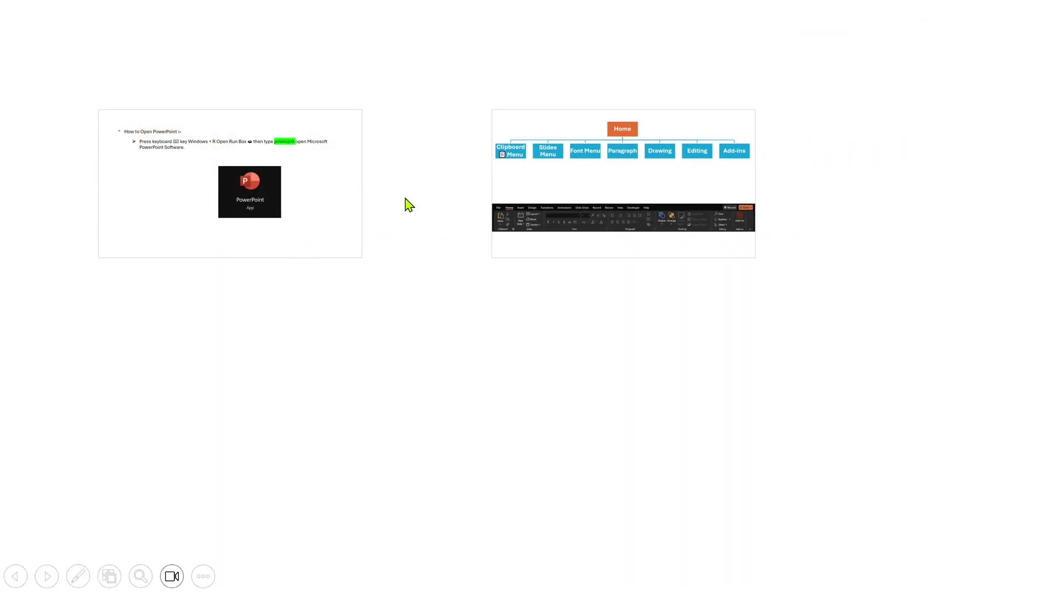
left_click(558, 175)
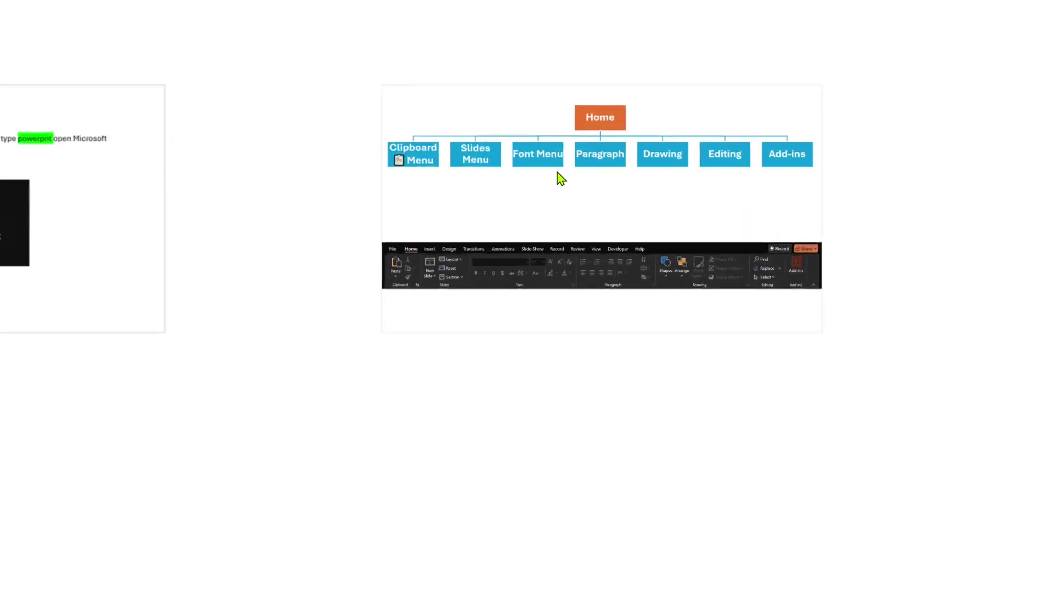
left_click(364, 297)
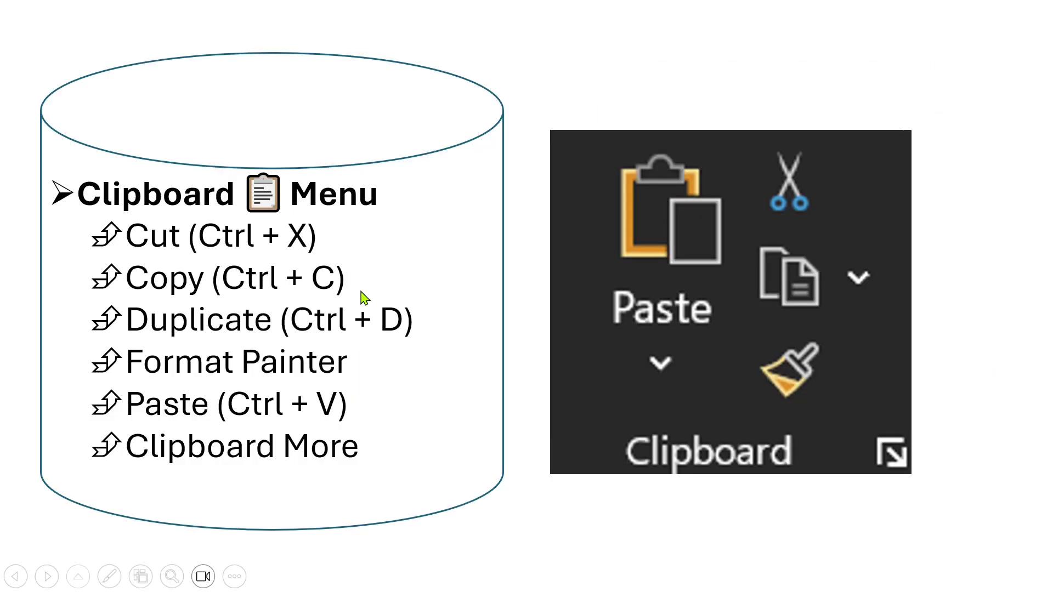
left_click(364, 297)
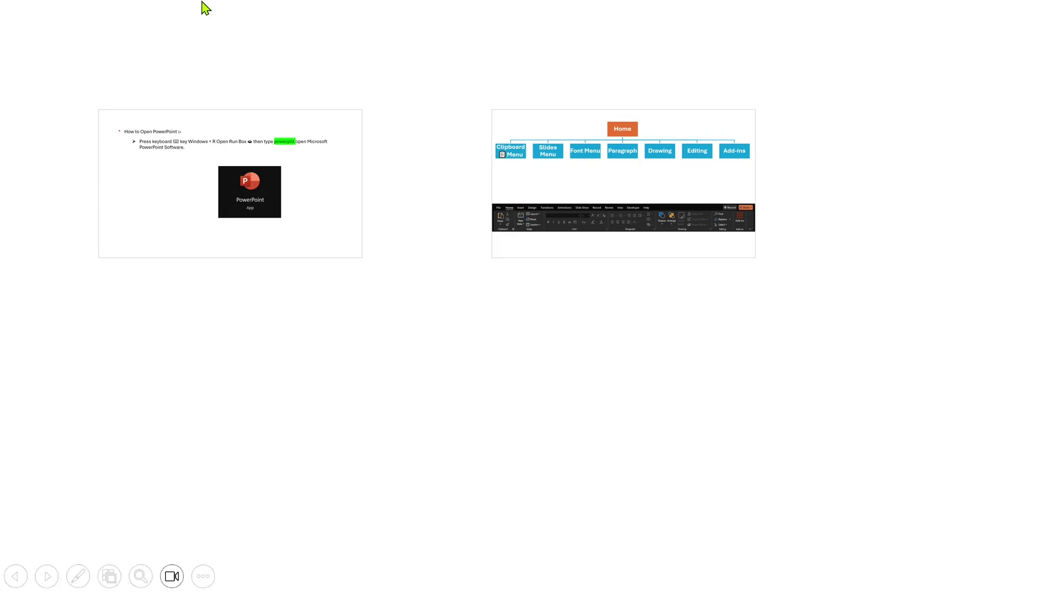
key("Escape")
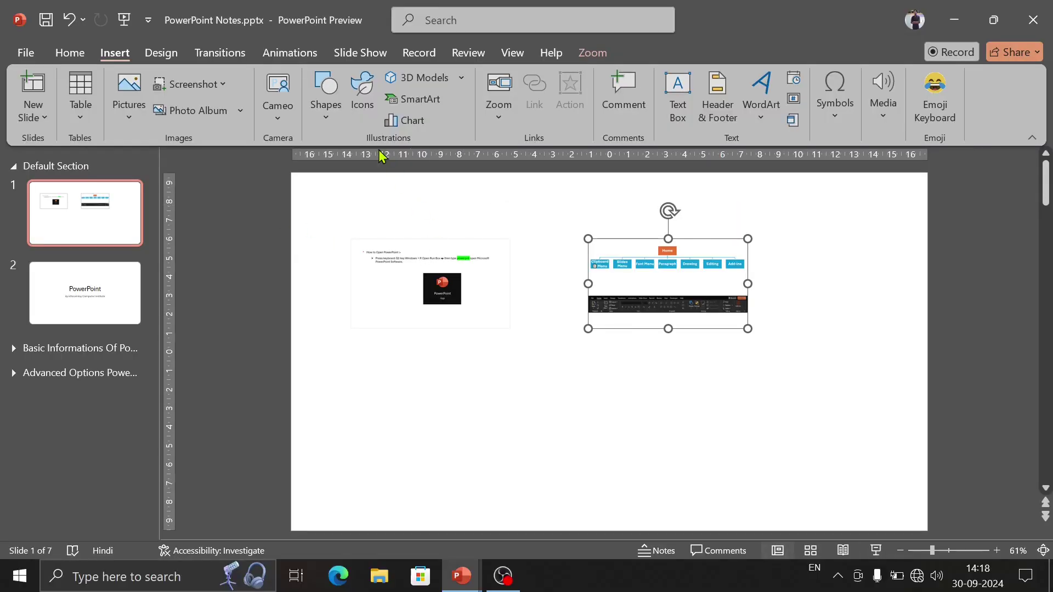
Insert a stacked slide zoom of slides 2, 3 and 4 on slide 1.
left_click(508, 112)
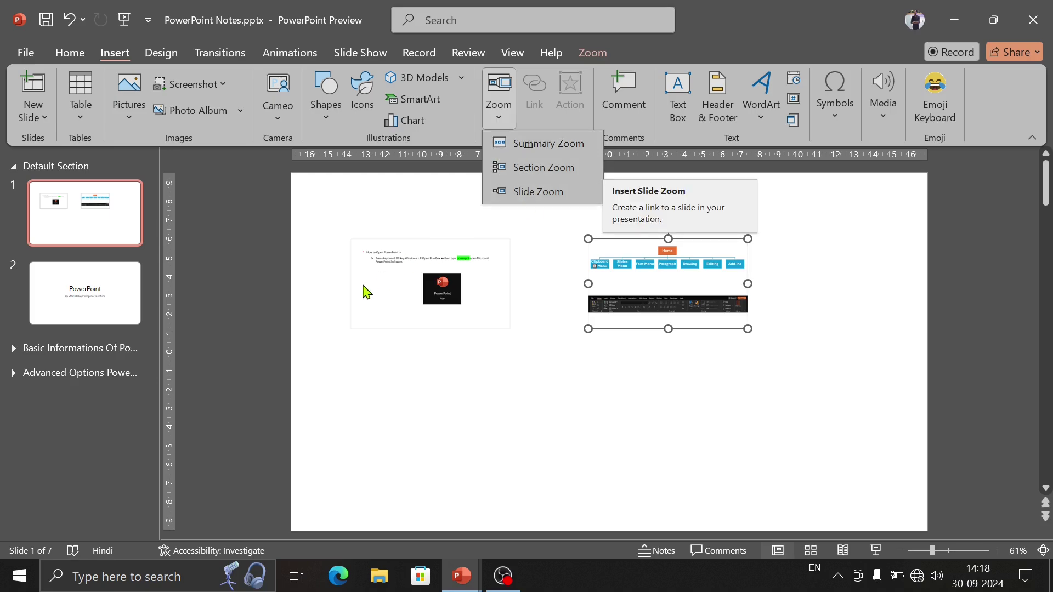
left_click(544, 193)
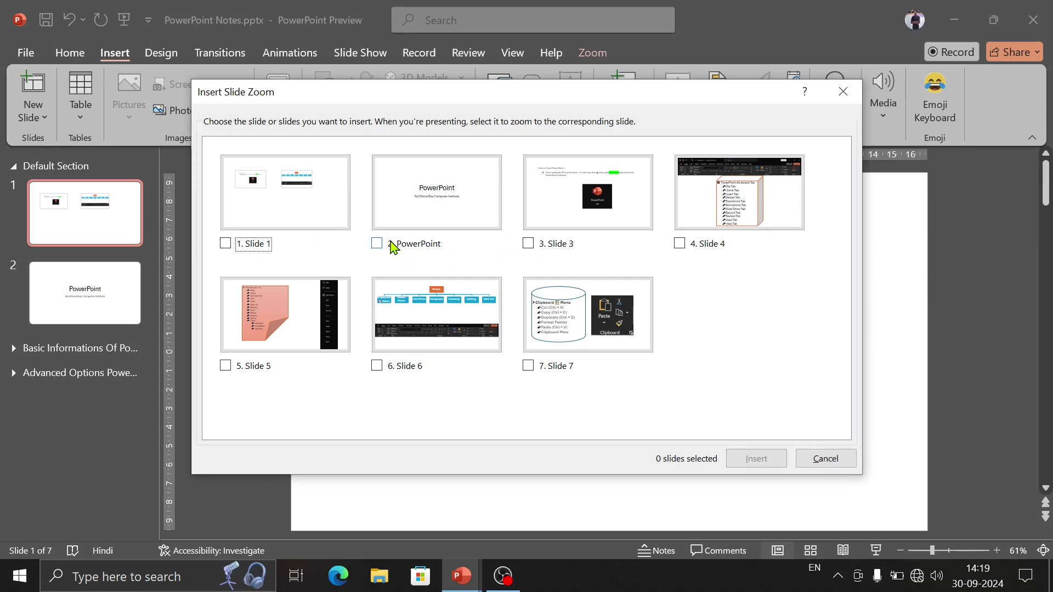
left_click(394, 246)
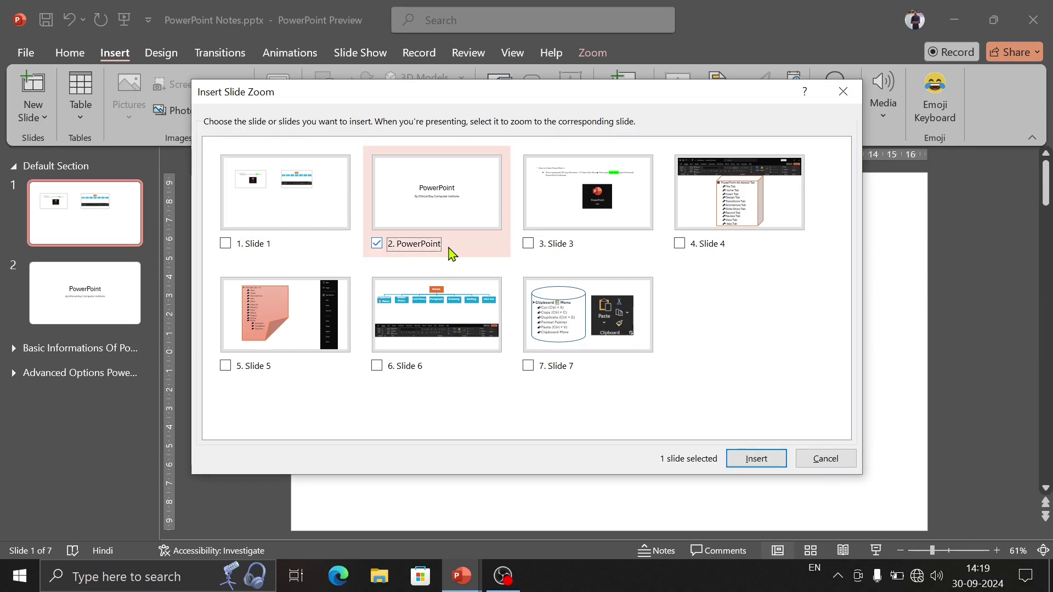
left_click(542, 247)
left_click(703, 257)
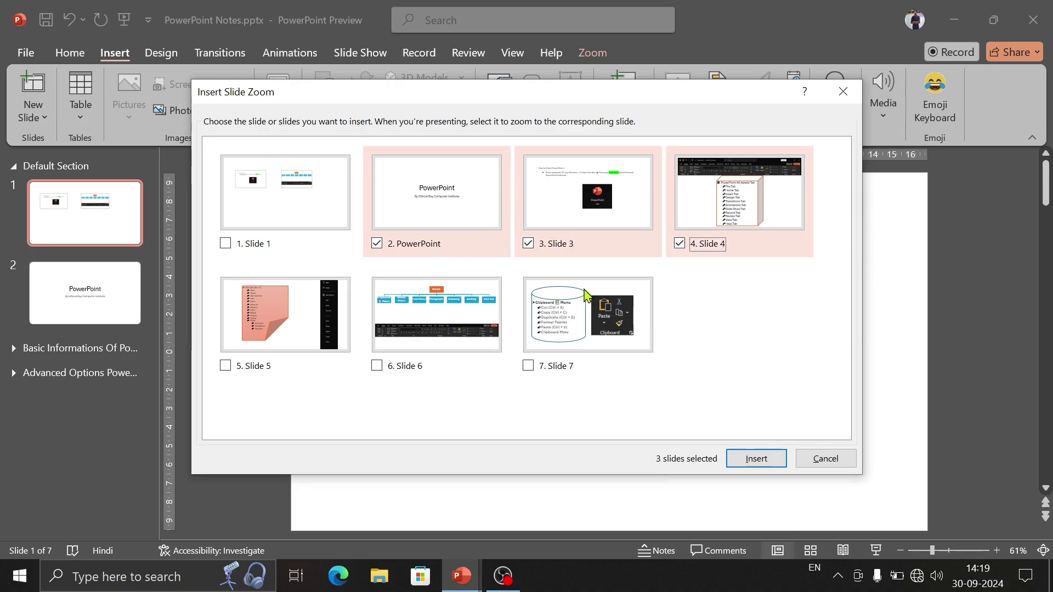
left_click(738, 463)
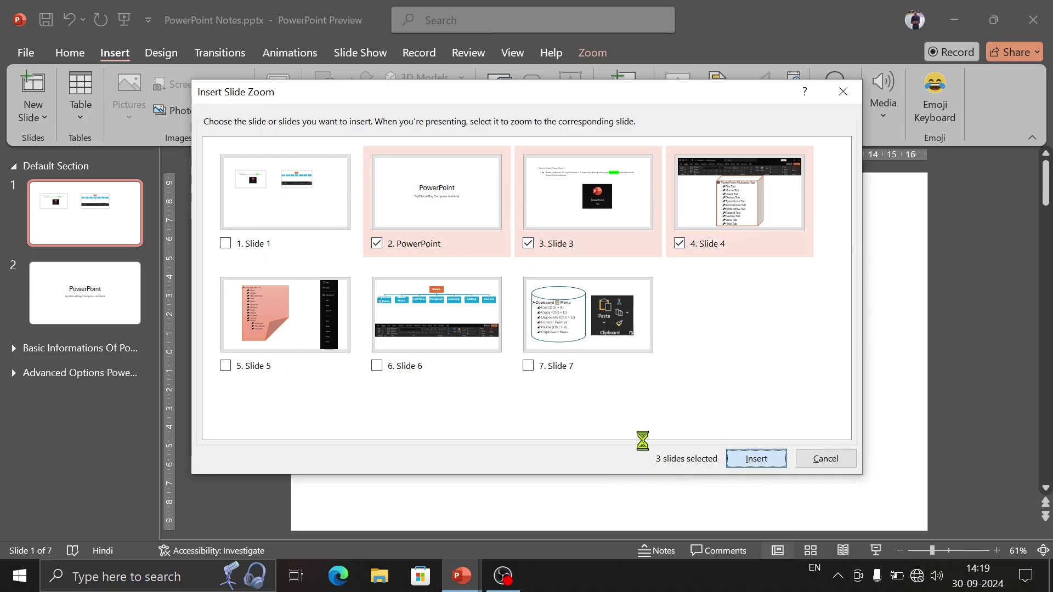
Move the stacked slide zoom under the top-right thumbnail and start the slide show.
left_click(676, 349)
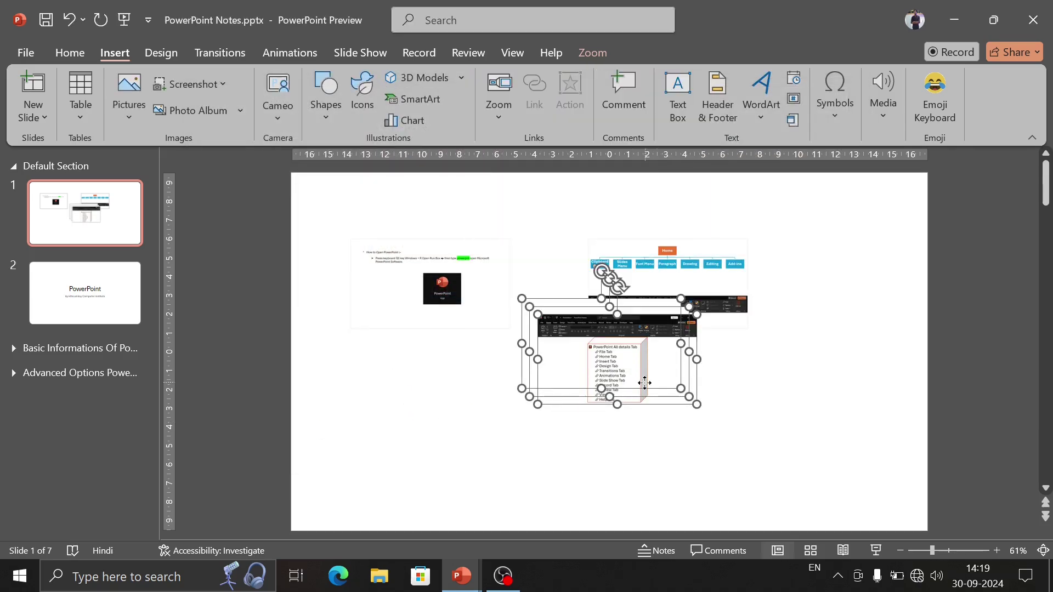
left_click_drag(608, 384, 727, 437)
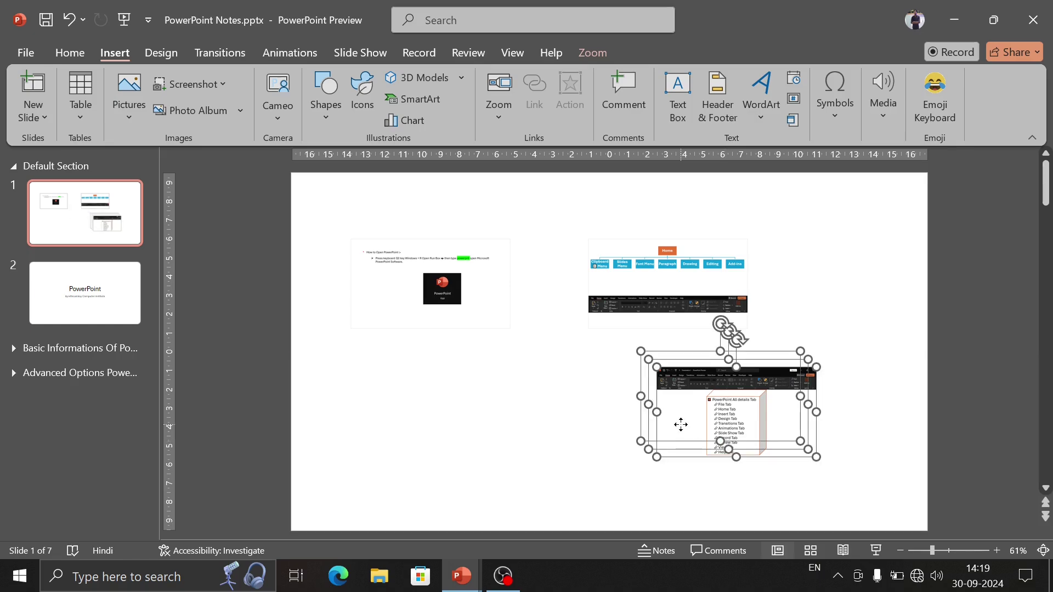
left_click(876, 551)
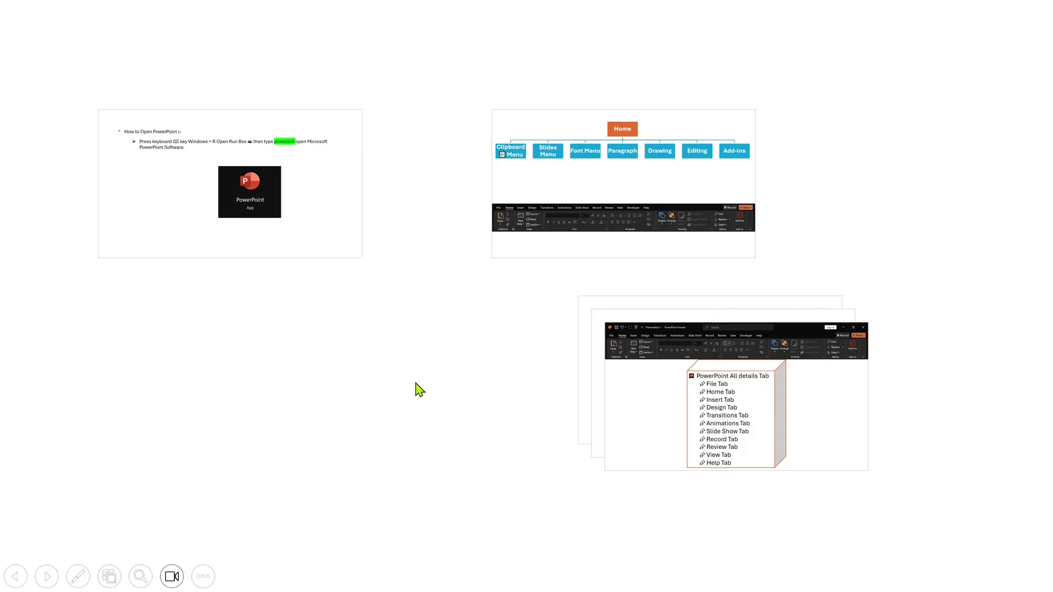
left_click(599, 328)
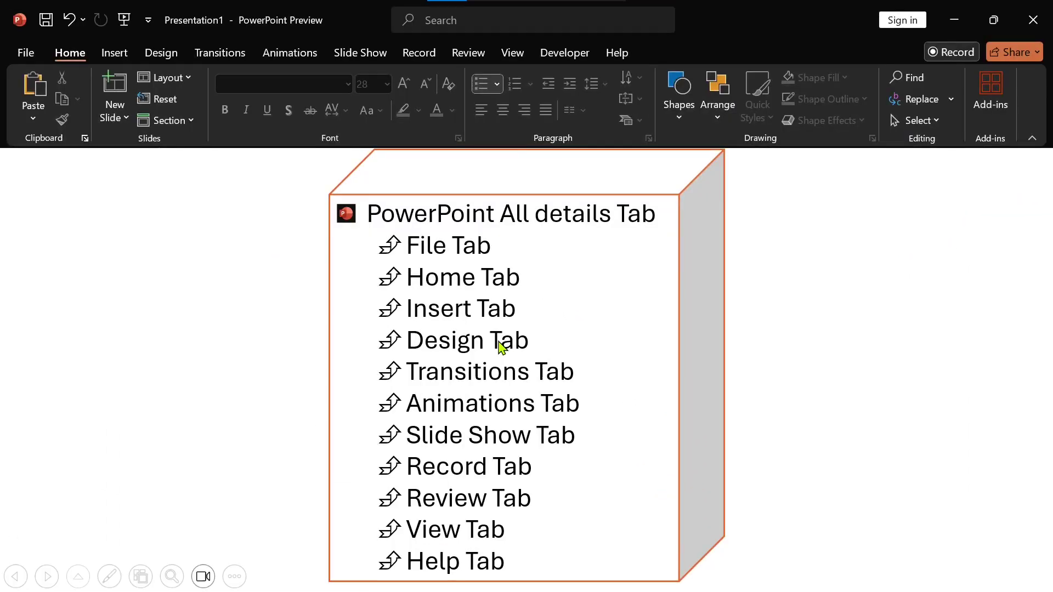
left_click(499, 347)
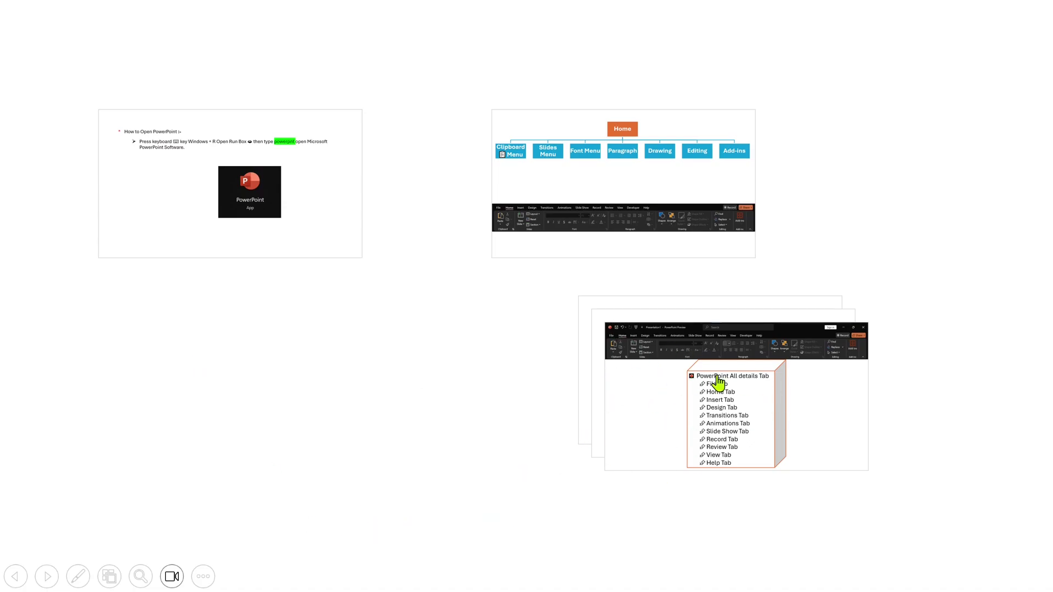
key("Escape")
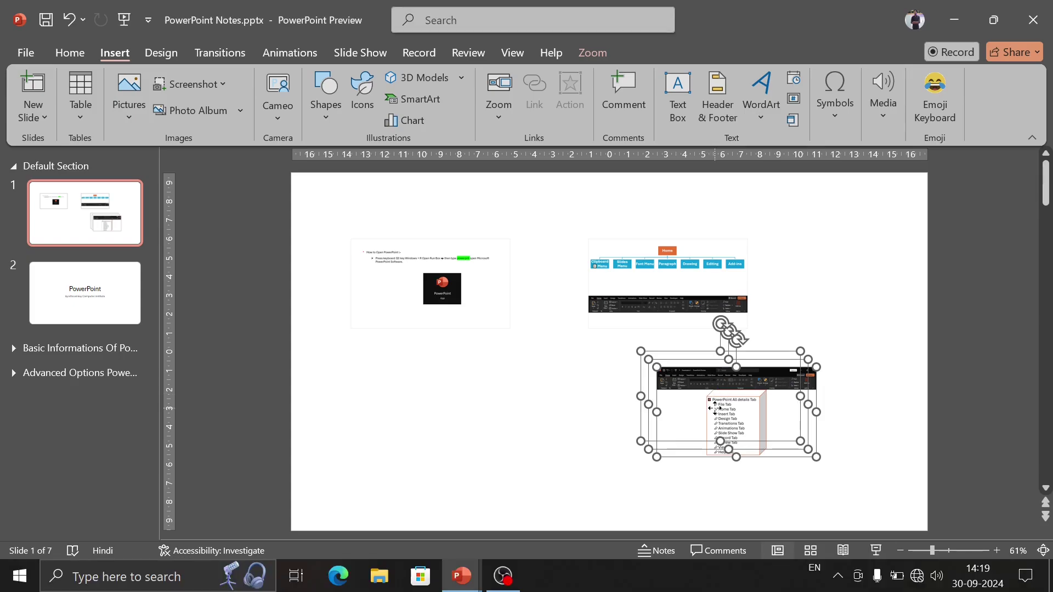
Replace the stacked zoom with a slide 2 zoom placed below the top-left thumbnail.
key("Delete")
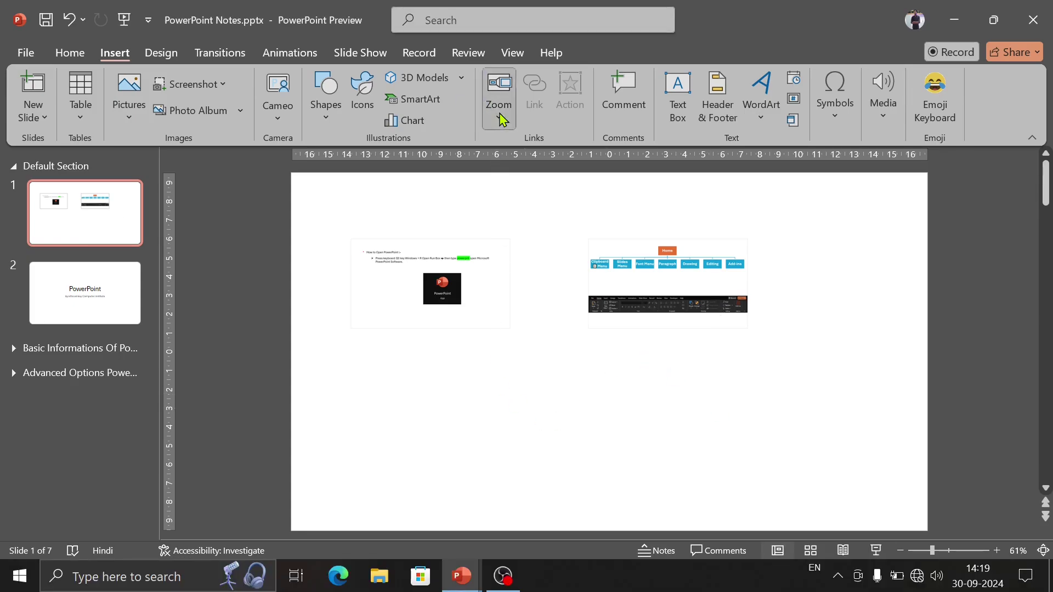
left_click(501, 119)
left_click(522, 193)
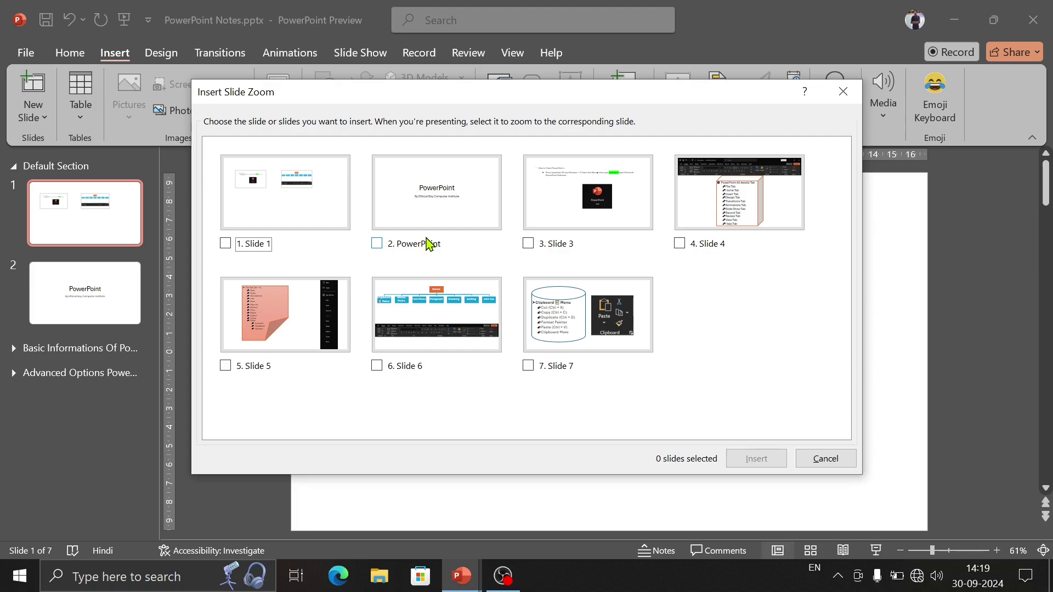
left_click(428, 243)
left_click(735, 459)
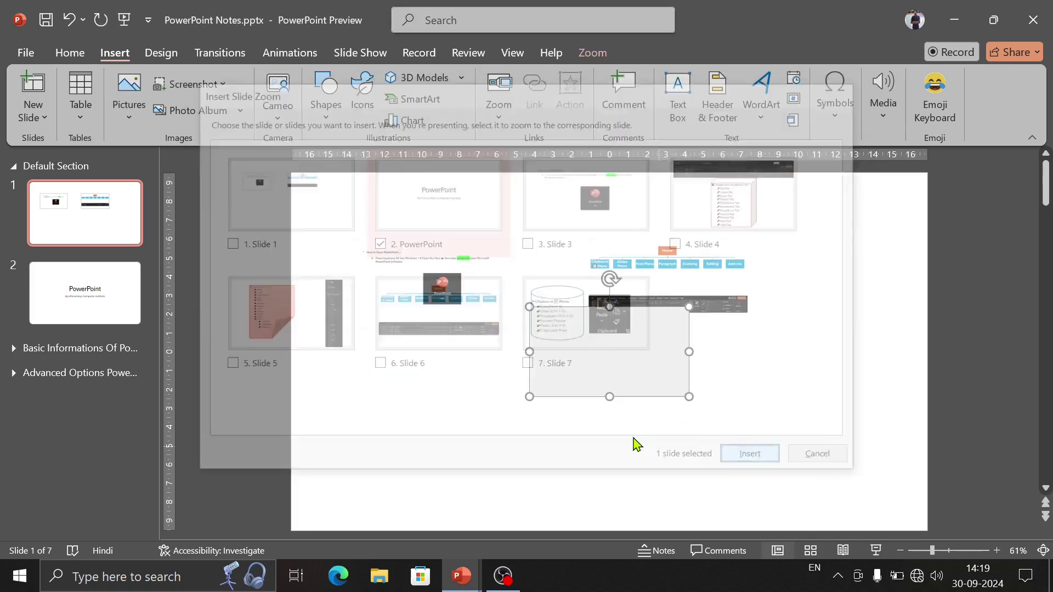
left_click_drag(611, 377, 435, 404)
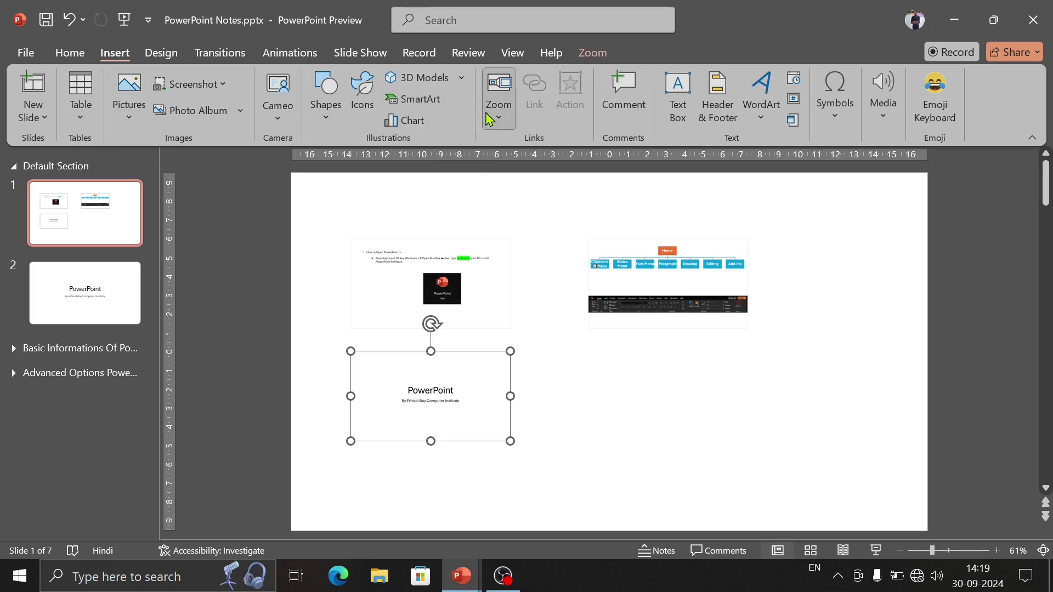
left_click(499, 99)
left_click(620, 406)
left_click(638, 470)
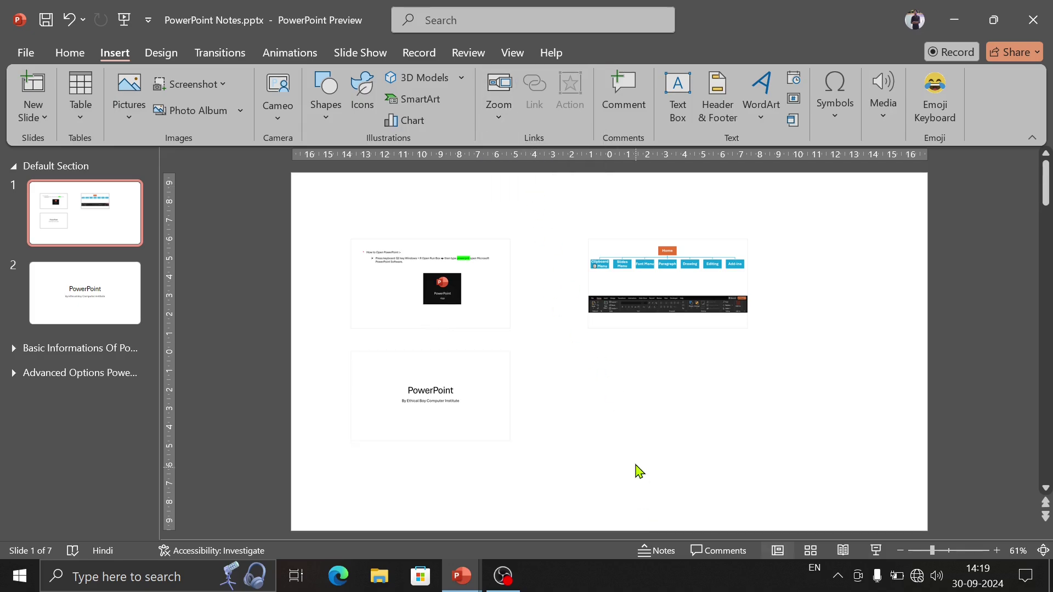
Add a slide 4 zoom and place it under the top-right thumbnail.
left_click(511, 122)
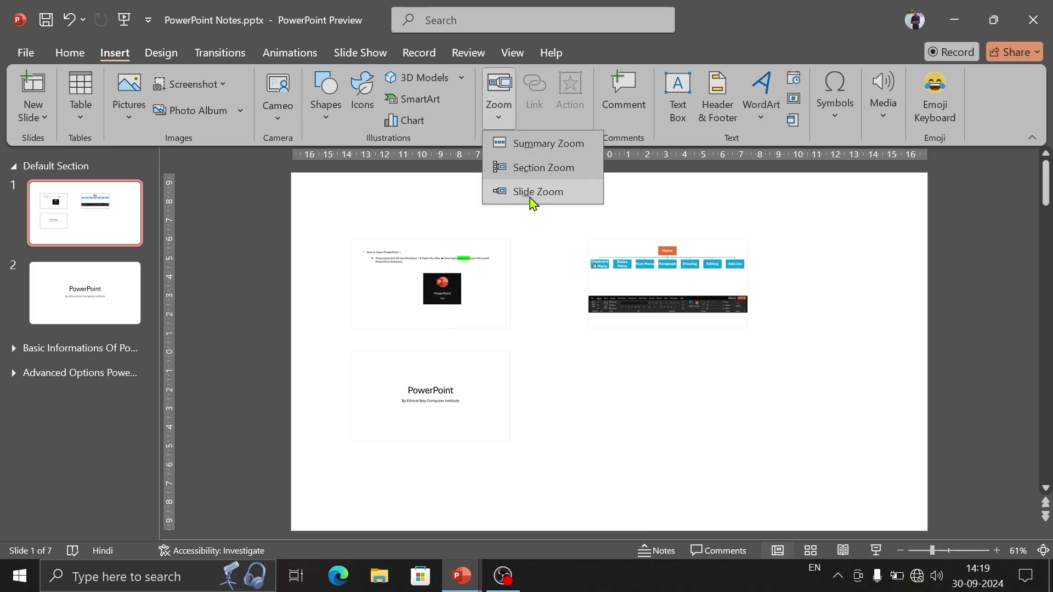
left_click(531, 202)
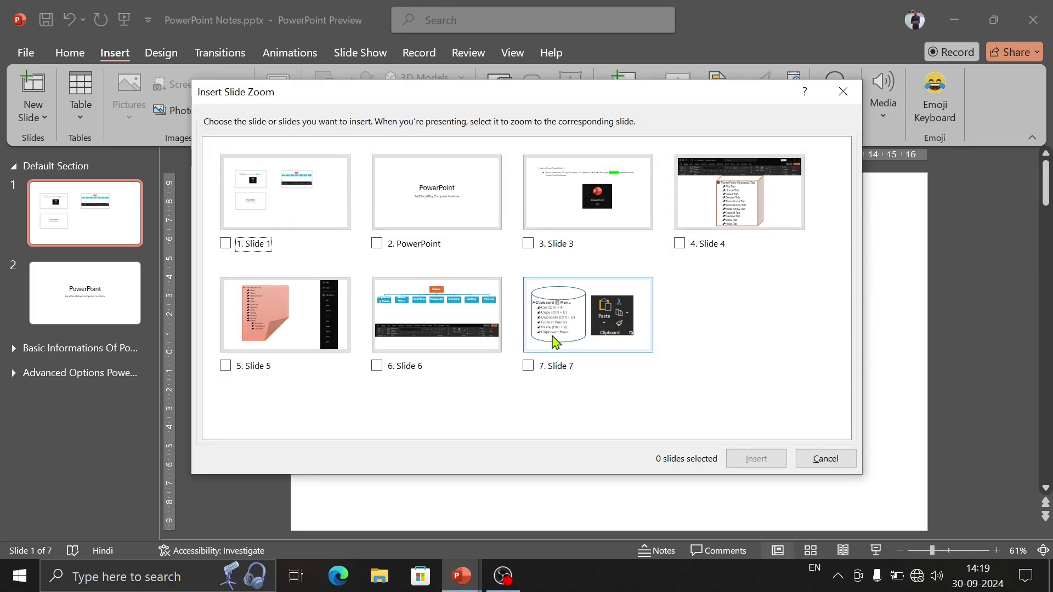
left_click(716, 204)
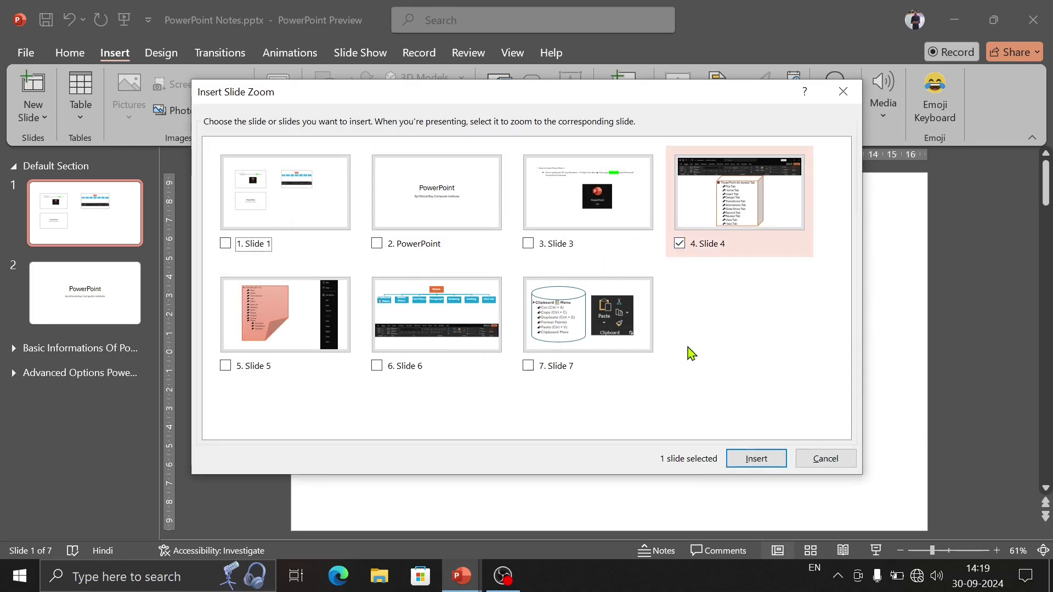
left_click(759, 467)
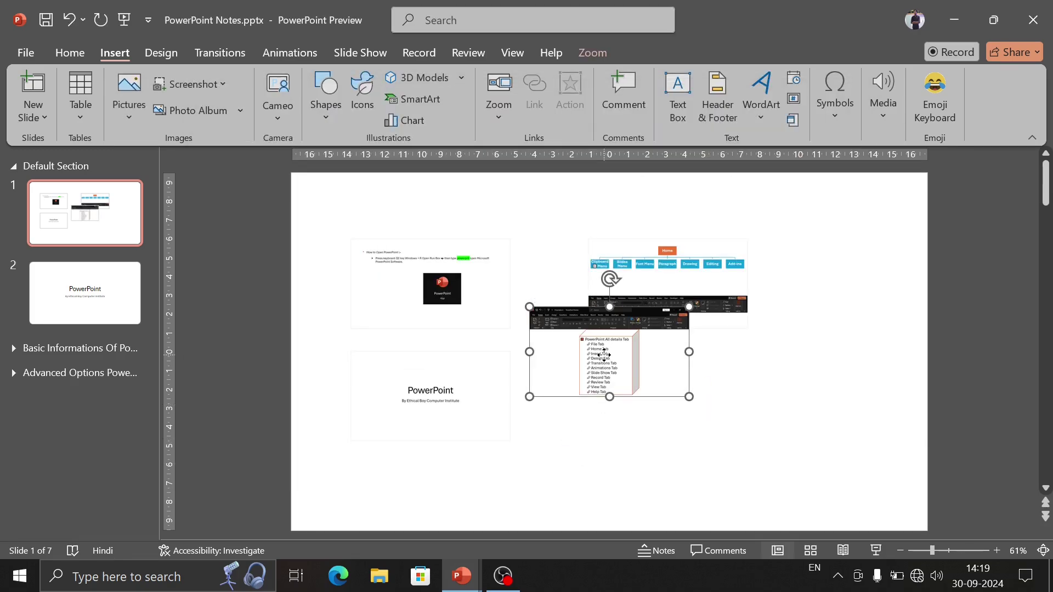
mouse_move(605, 354)
left_mouse_down()
mouse_move(665, 396)
mouse_move(663, 384)
left_mouse_up()
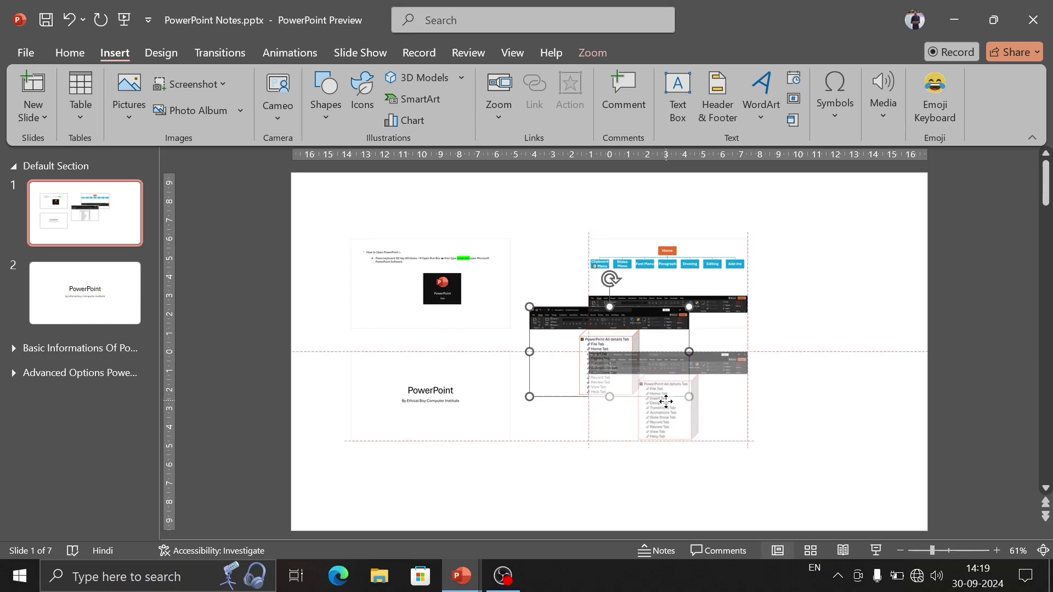
left_click_drag(664, 384, 665, 399)
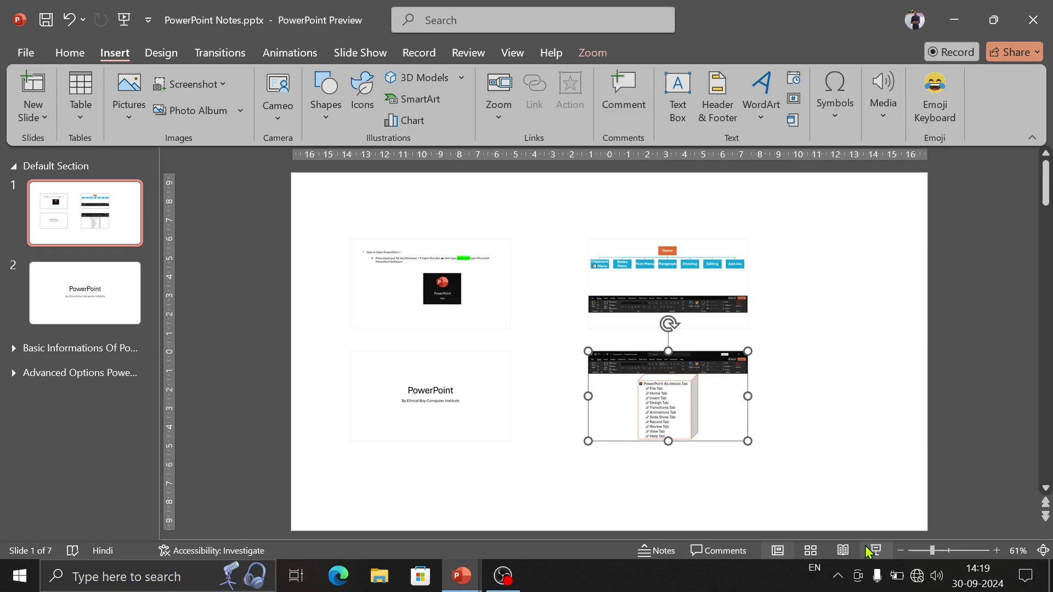
left_click(864, 505)
left_click(875, 550)
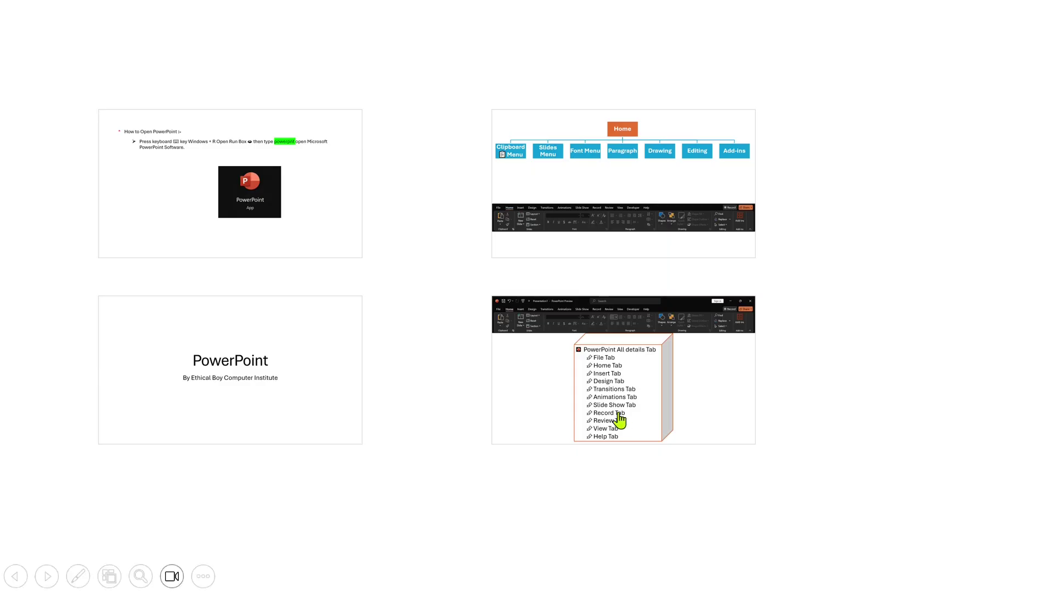
left_click(292, 362)
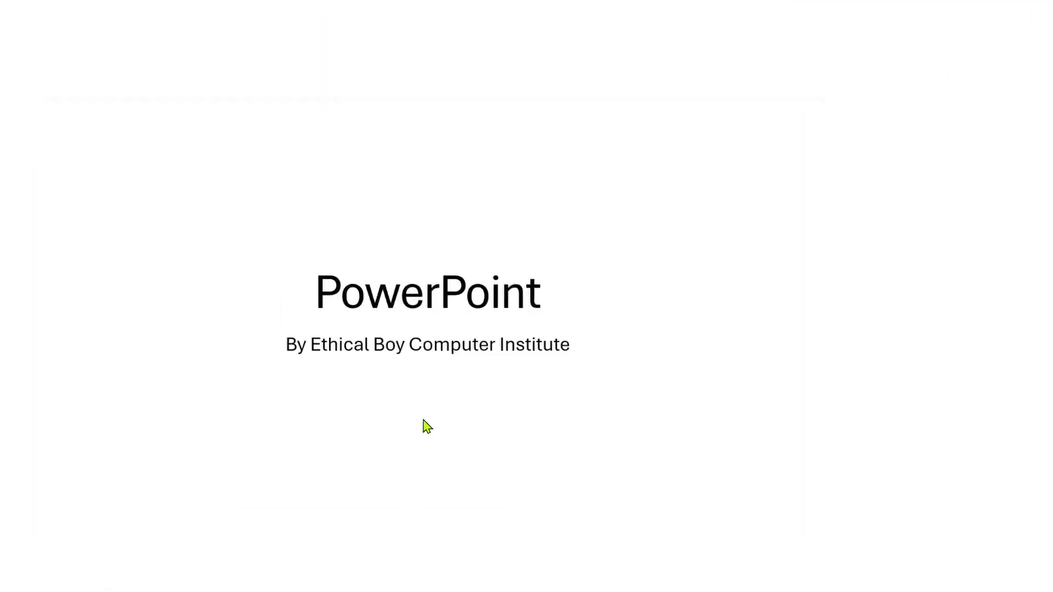
left_click(329, 453)
left_click(409, 436)
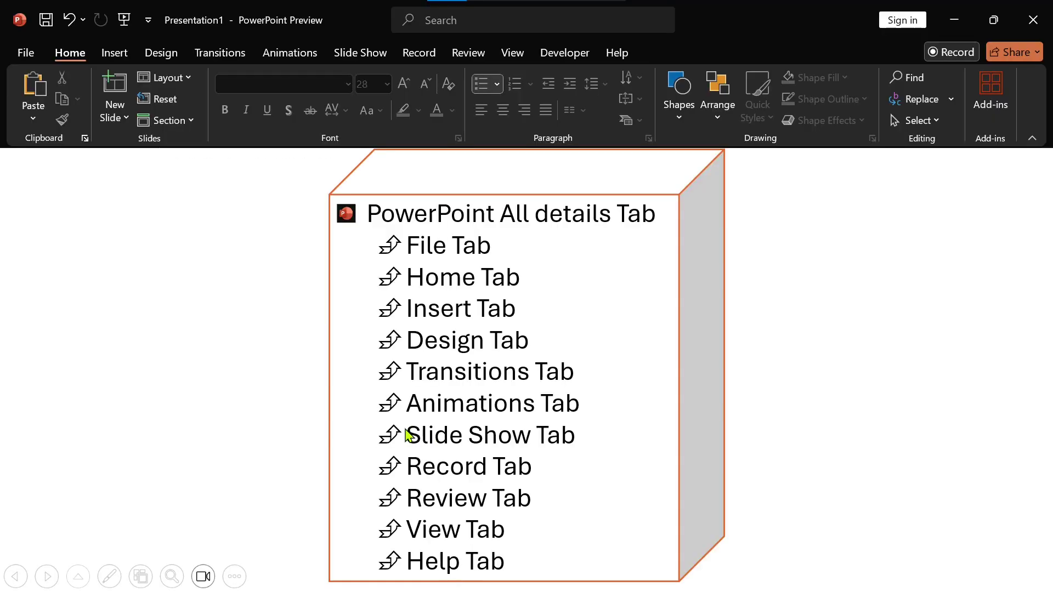
left_click(820, 416)
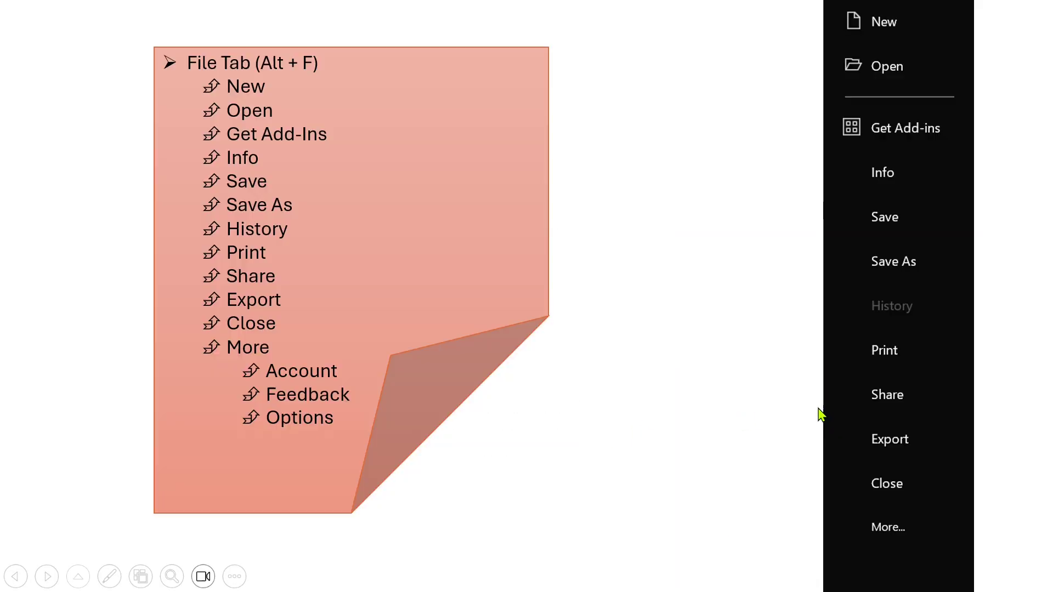
left_click(699, 400)
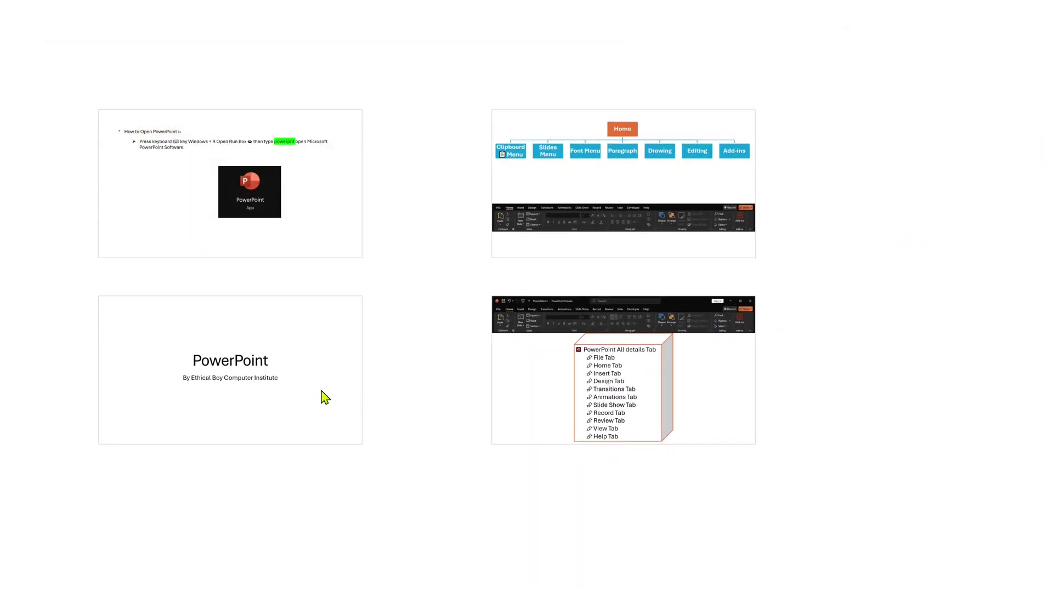
left_click(325, 397)
left_click(507, 436)
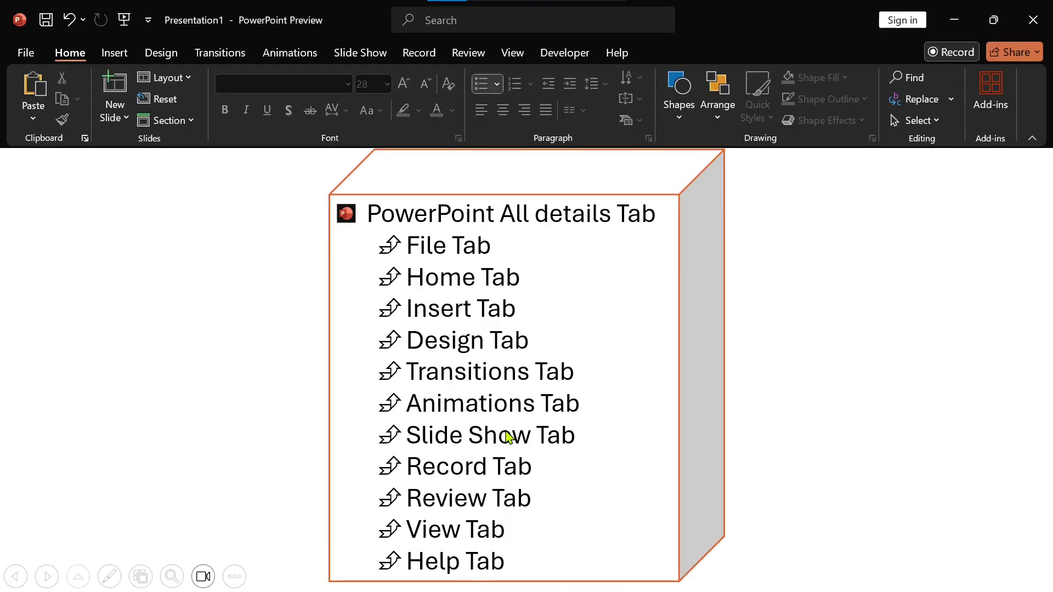
left_click(507, 436)
left_click(506, 435)
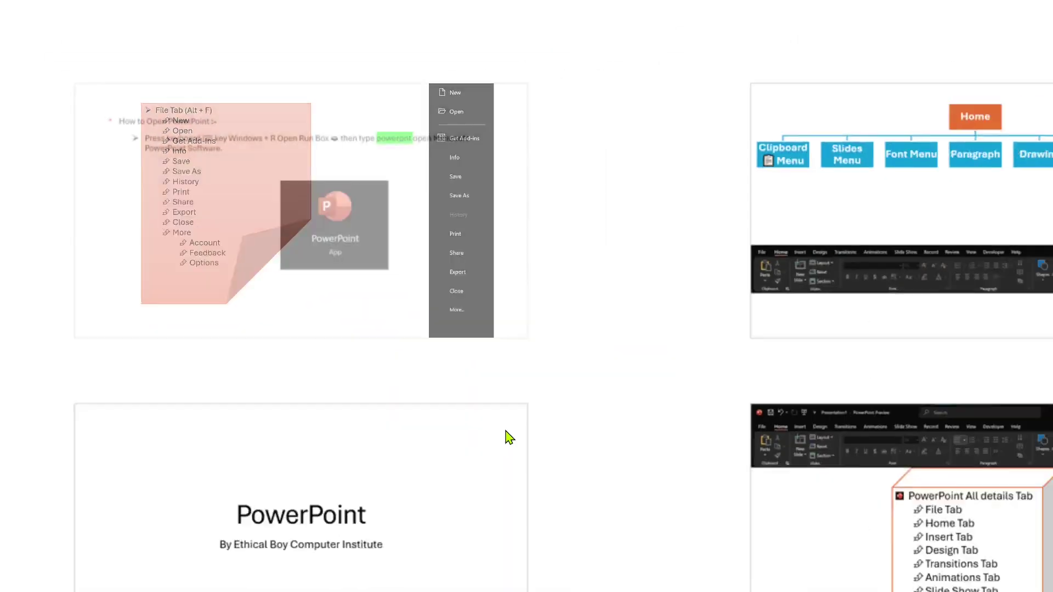
left_click(613, 408)
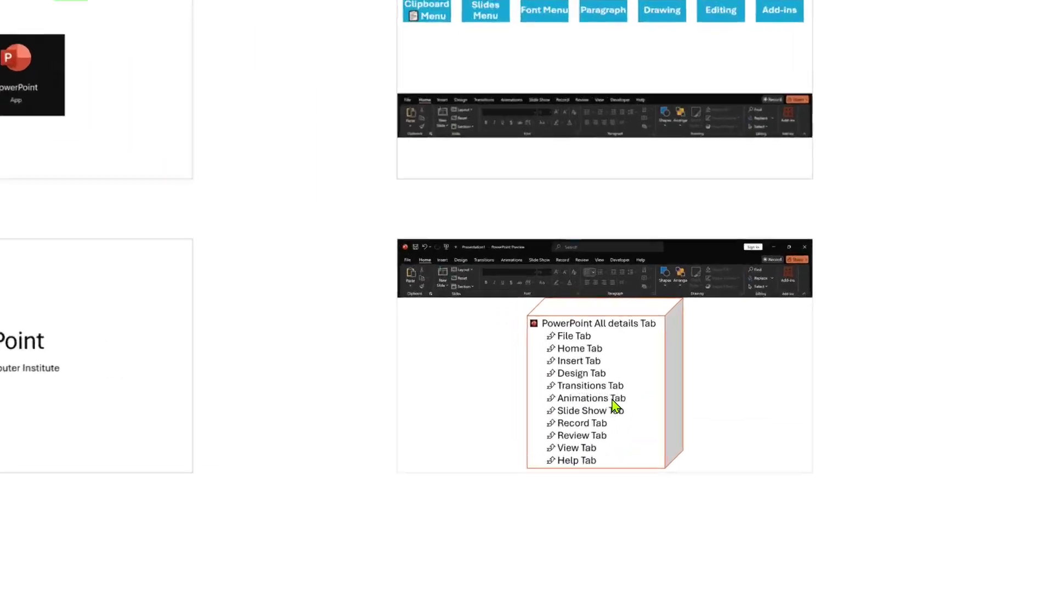
left_click(613, 406)
left_click(613, 400)
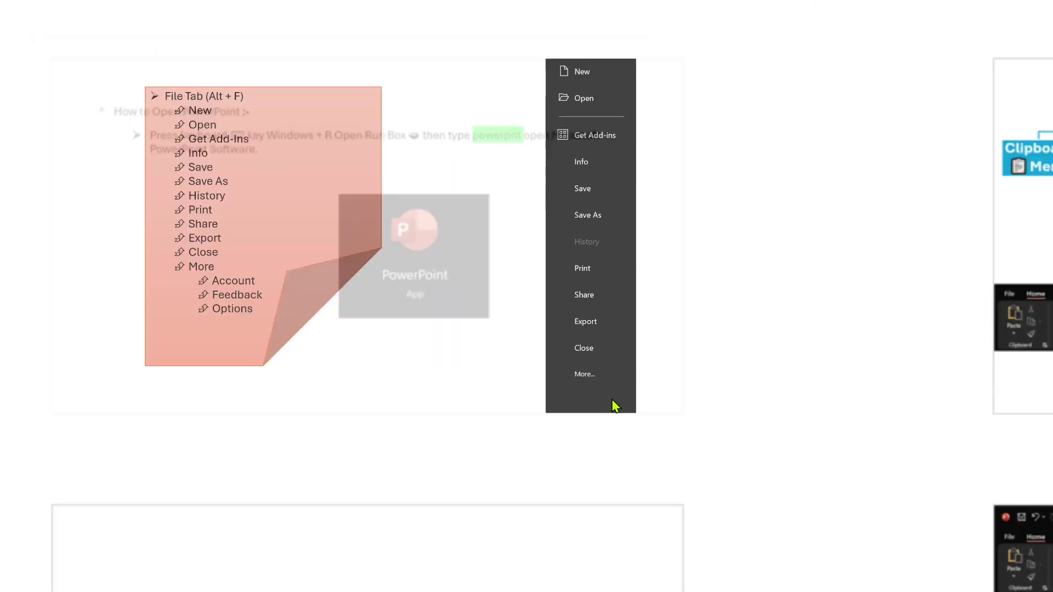
left_click(615, 406)
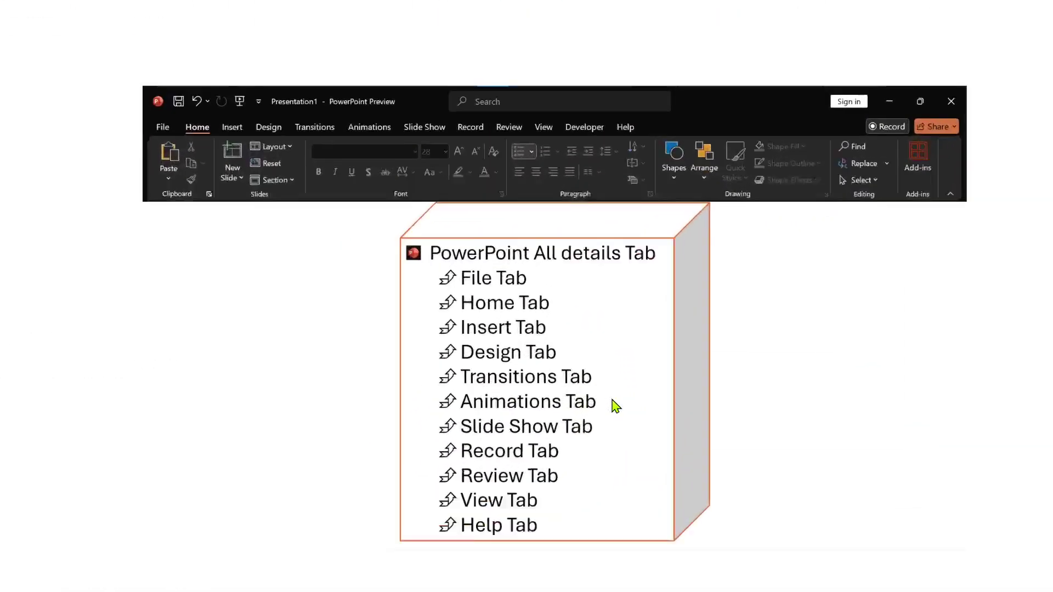
left_click(616, 405)
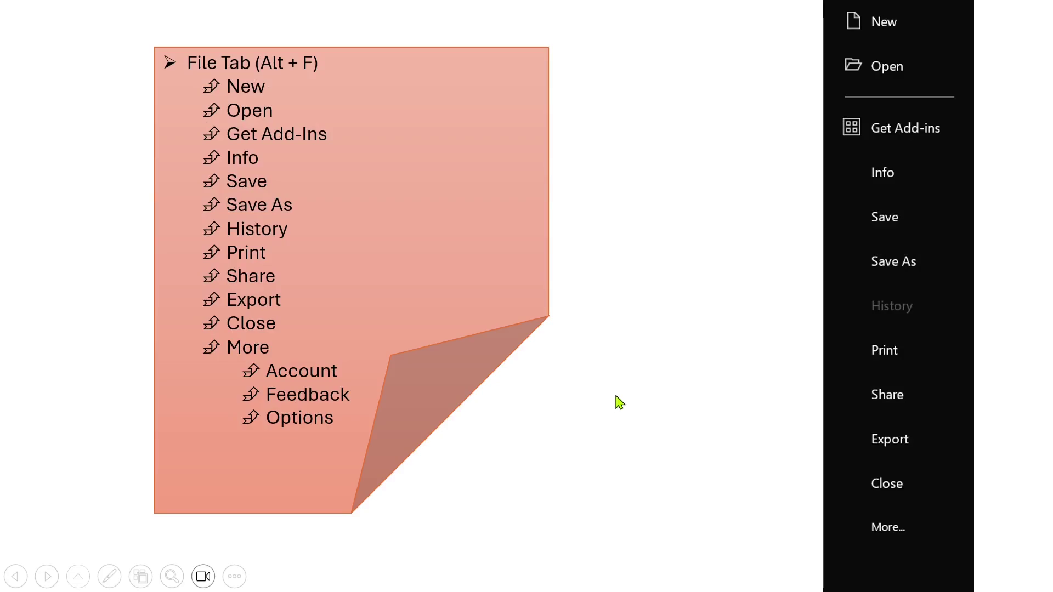
left_click(615, 401)
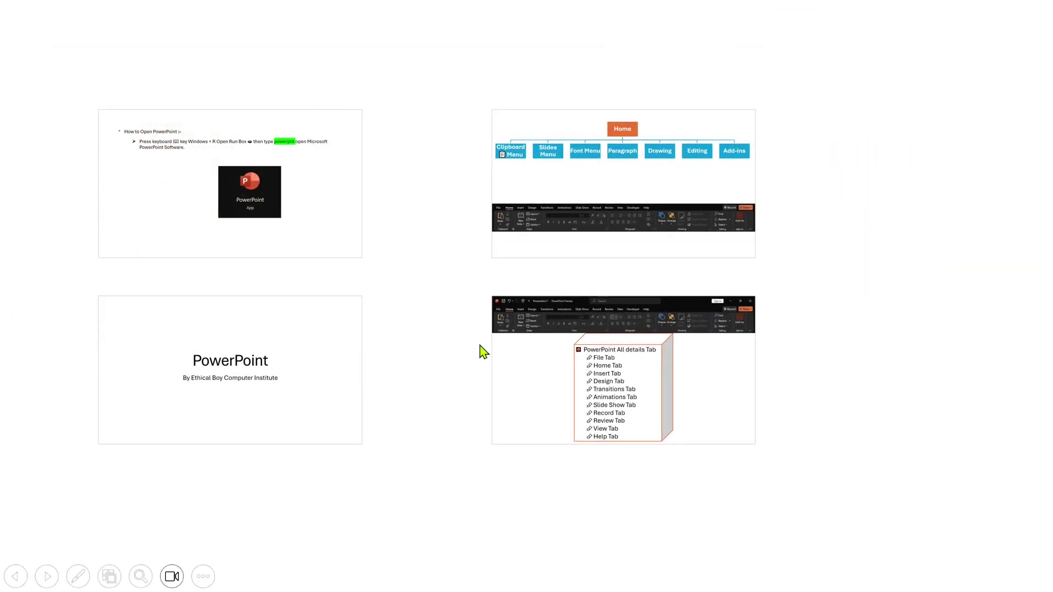
left_click(664, 379)
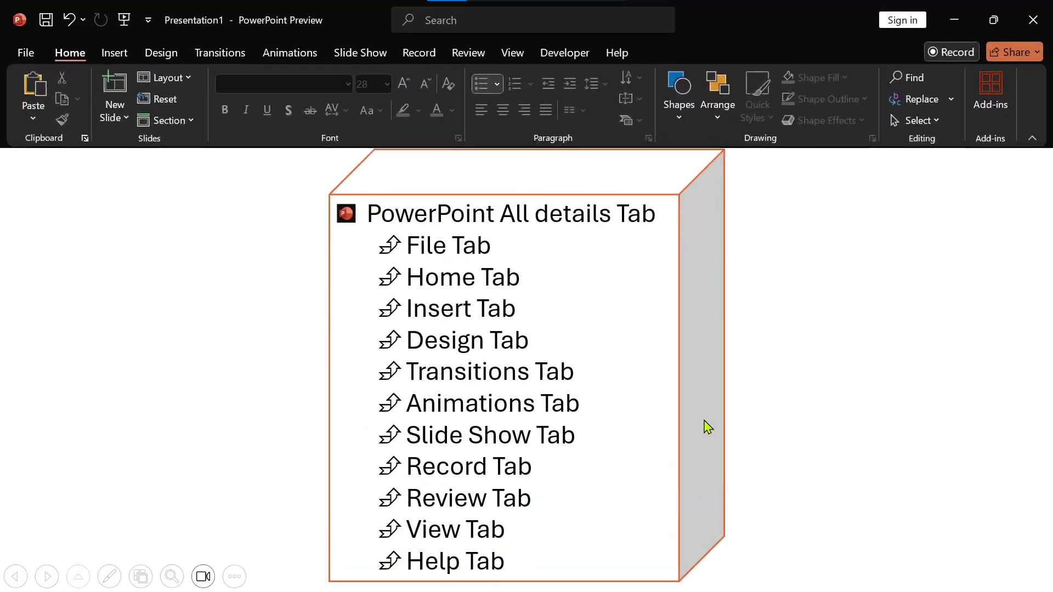
left_click(705, 428)
left_click(559, 440)
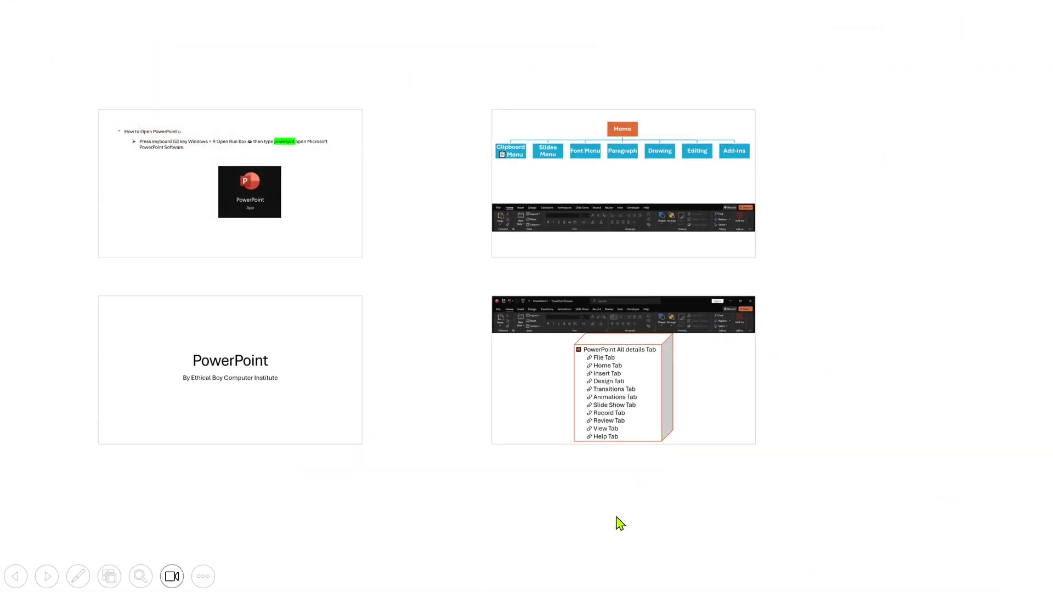
key("Escape")
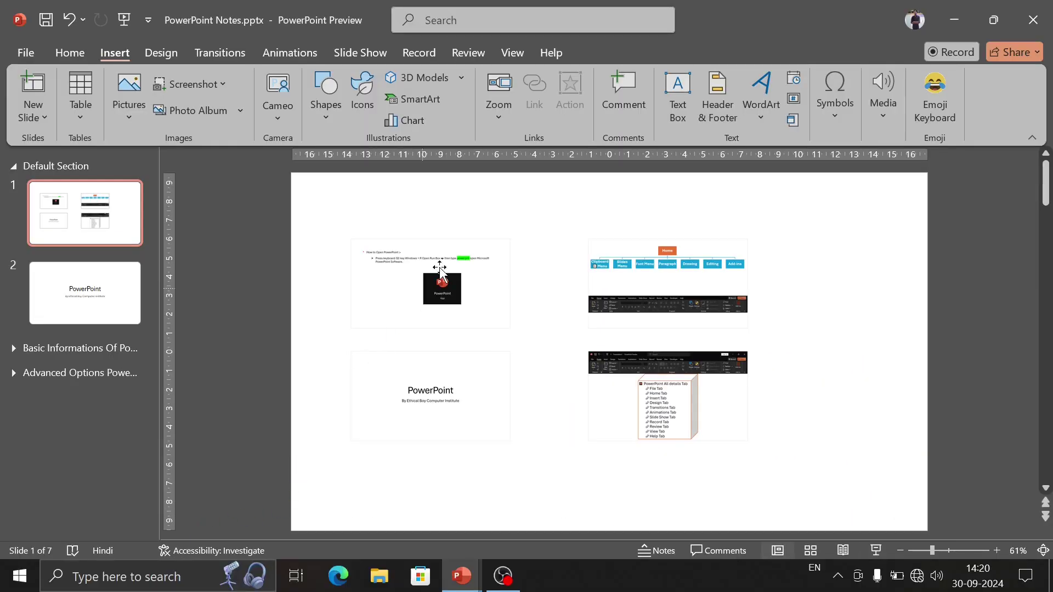